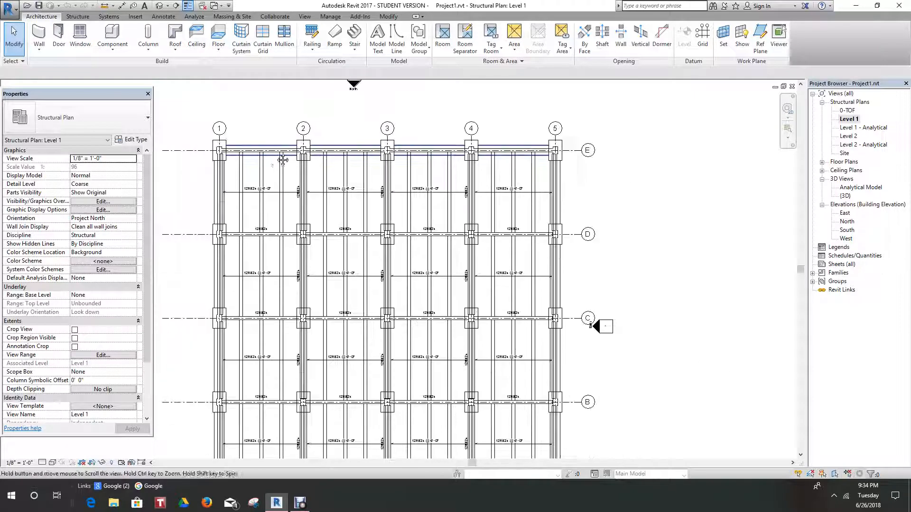
# Select every FOUNDATION WALL instance in the entire project, starting from the wall along grid E
pyautogui.scroll(-2, 536, 192)
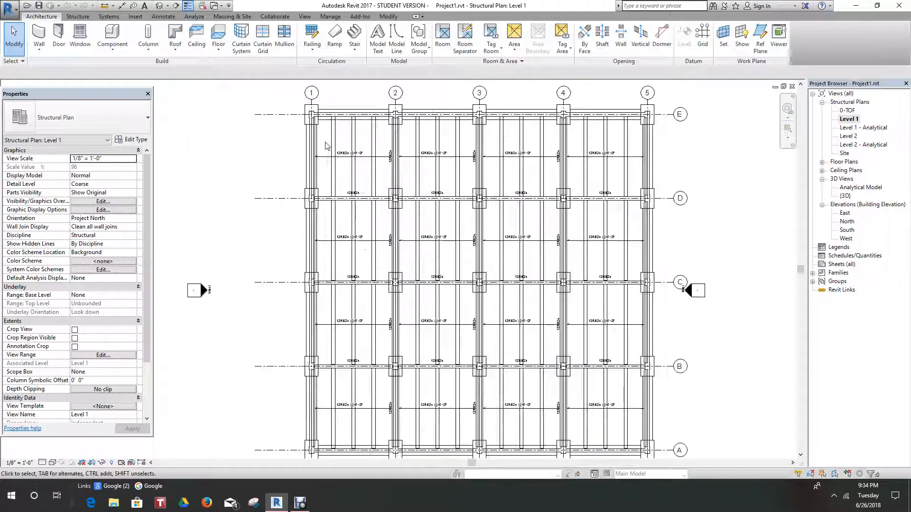
pyautogui.scroll(5, 336, 195)
pyautogui.scroll(3, 337, 195)
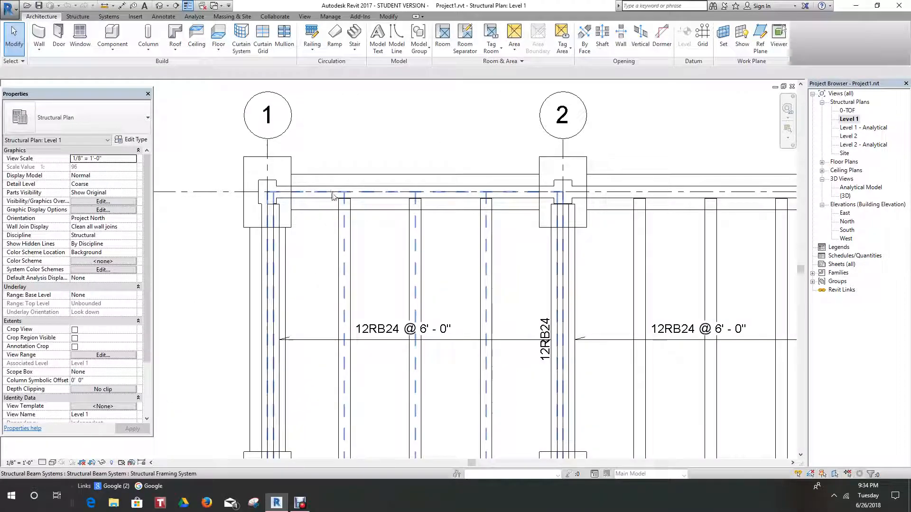
pyautogui.scroll(1, 317, 199)
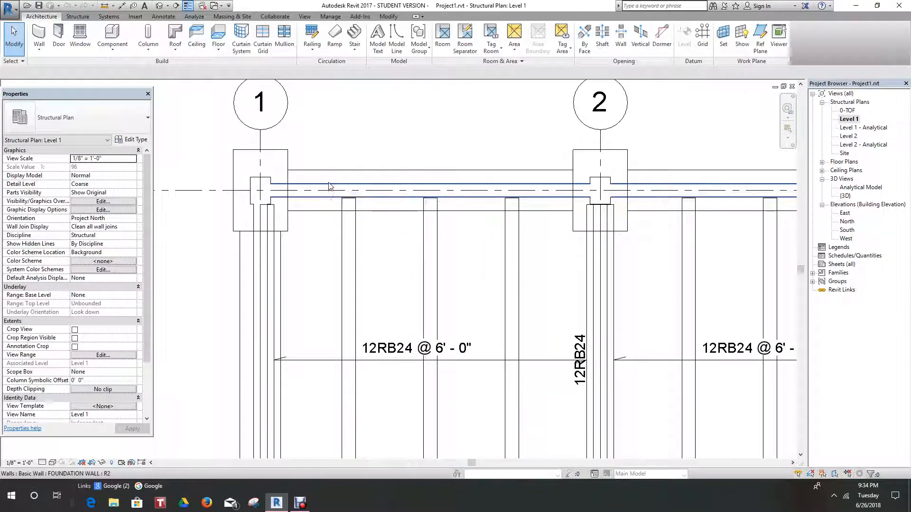
pyautogui.click(329, 186)
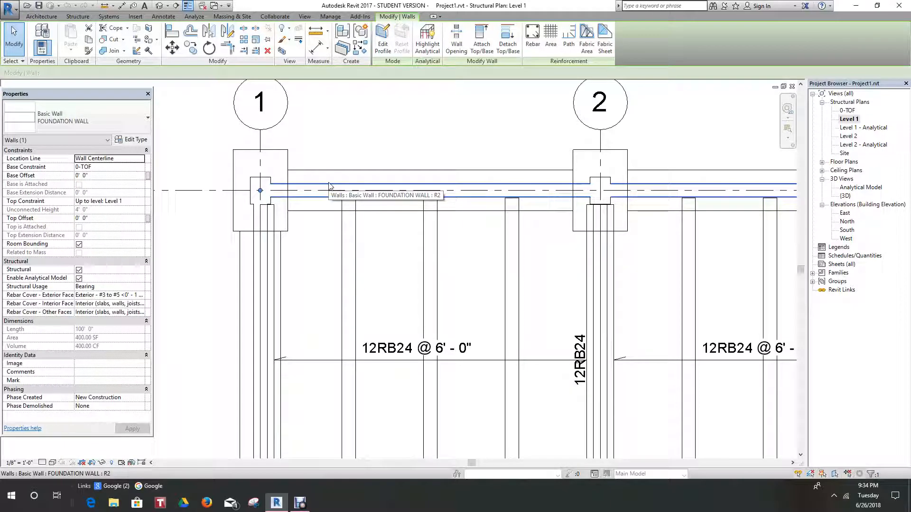
pyautogui.rightClick(328, 186)
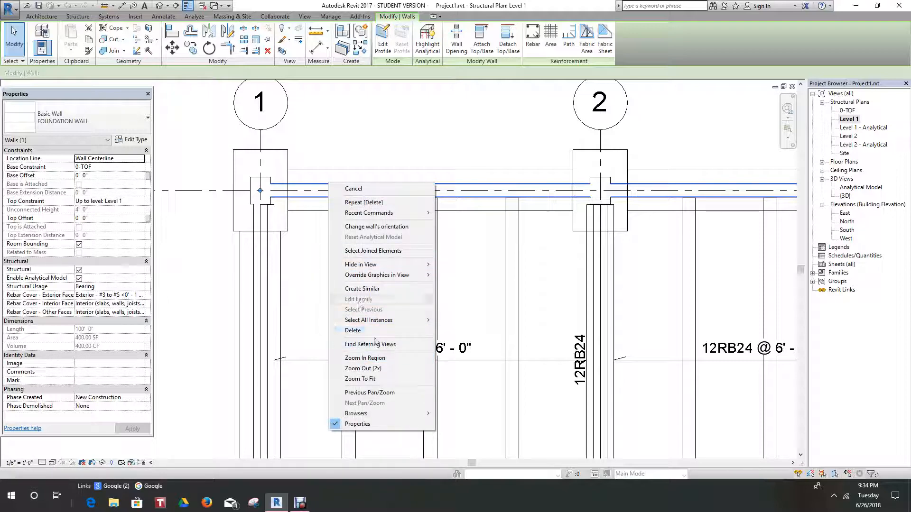
pyautogui.moveTo(416, 321)
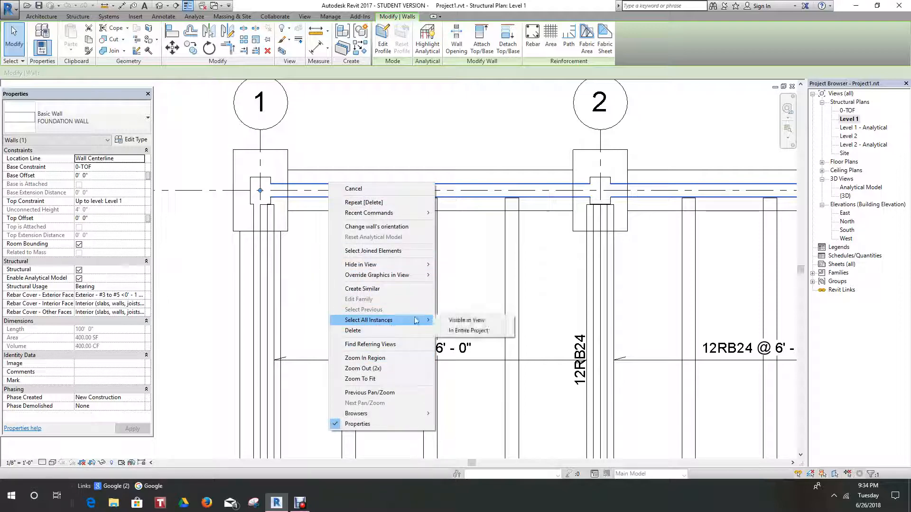
pyautogui.click(477, 331)
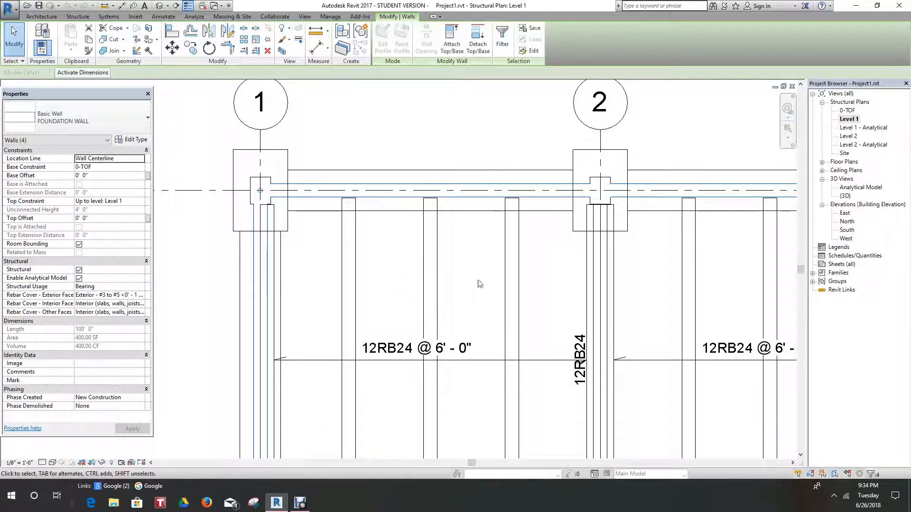
pyautogui.scroll(-3, 480, 283)
pyautogui.moveTo(492, 251); pyautogui.dragTo(324, 175, button='middle')
pyautogui.scroll(-1, 394, 205)
pyautogui.moveTo(402, 215); pyautogui.dragTo(404, 158, button='middle')
pyautogui.scroll(-1, 404, 157)
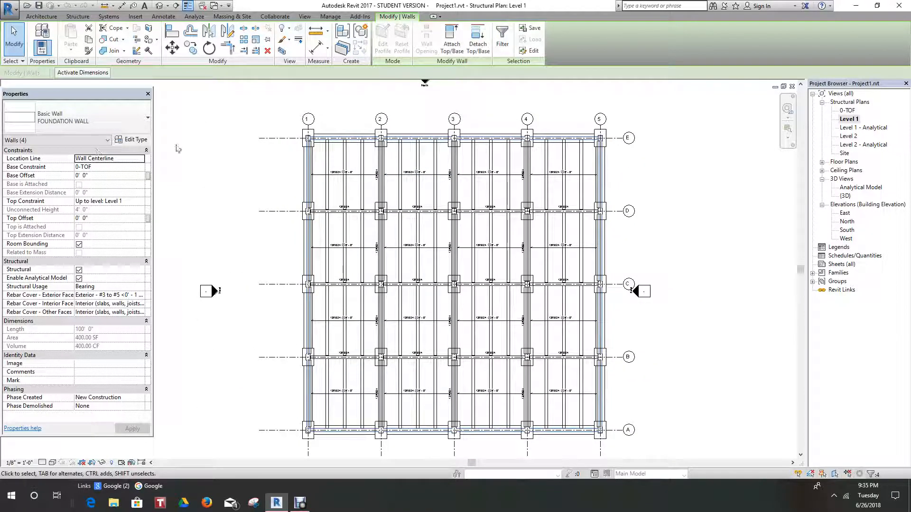
# Set the FOUNDATION WALL type's concrete structure layer to 2' 0" thick, unjoining the conflicting elements
pyautogui.click(137, 140)
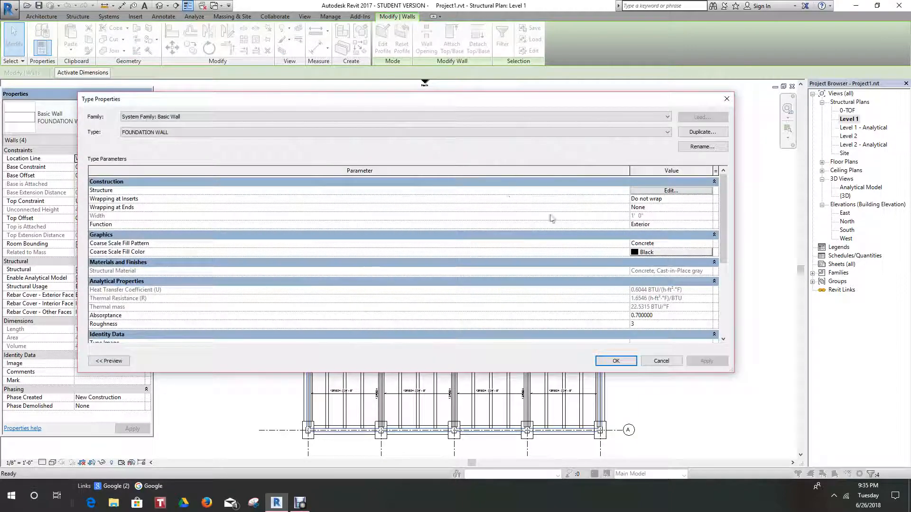
pyautogui.click(674, 191)
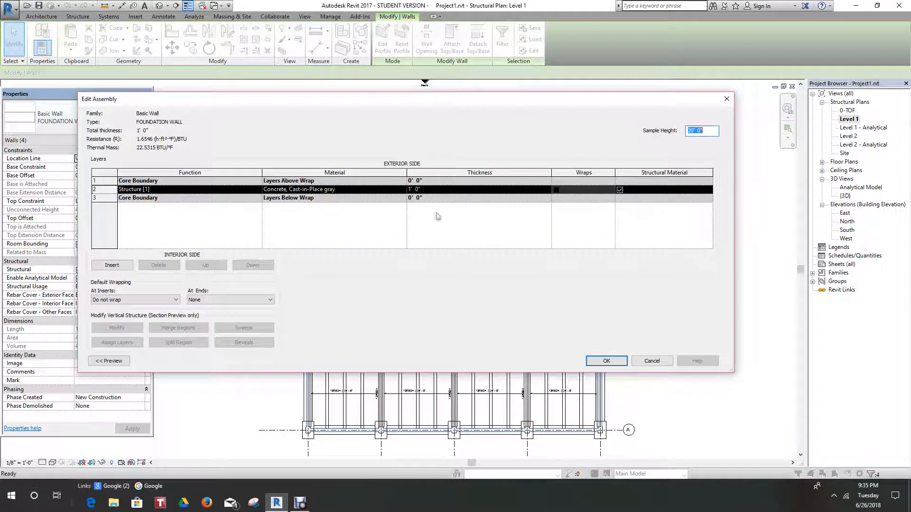
pyautogui.click(428, 193)
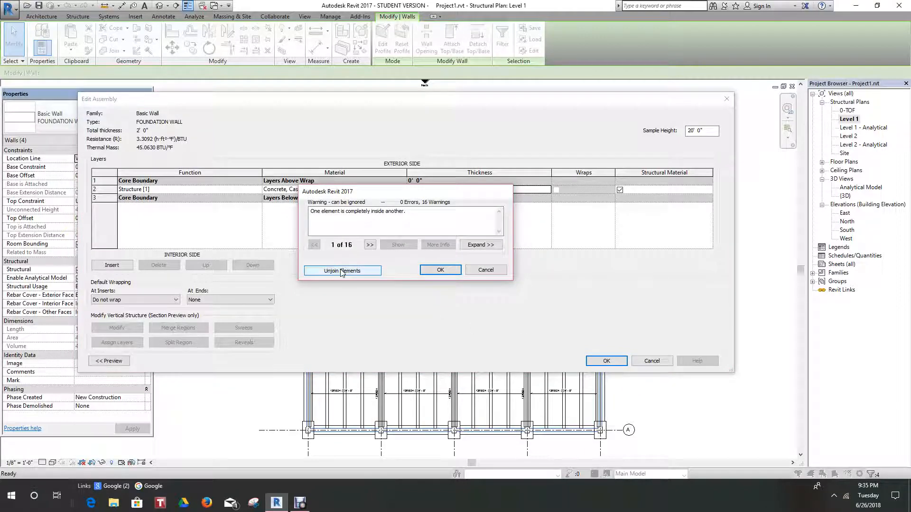
pyautogui.click(341, 272)
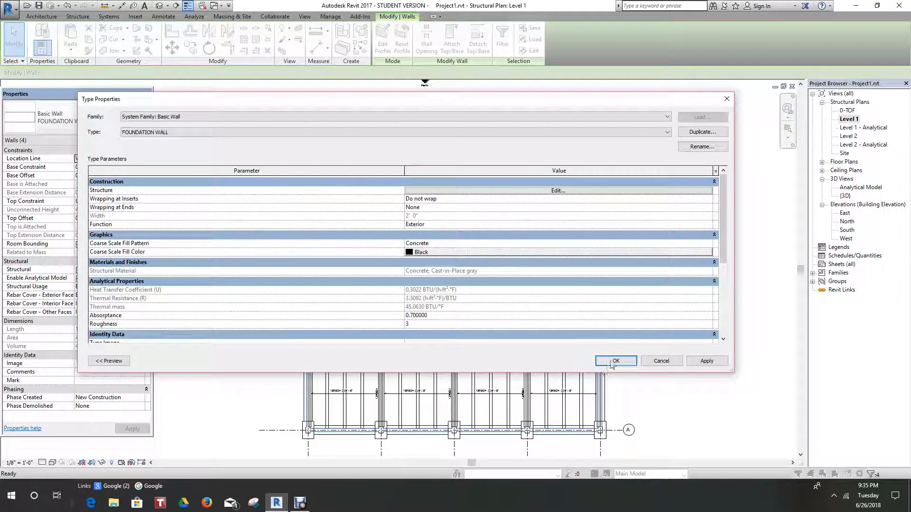
pyautogui.click(615, 361)
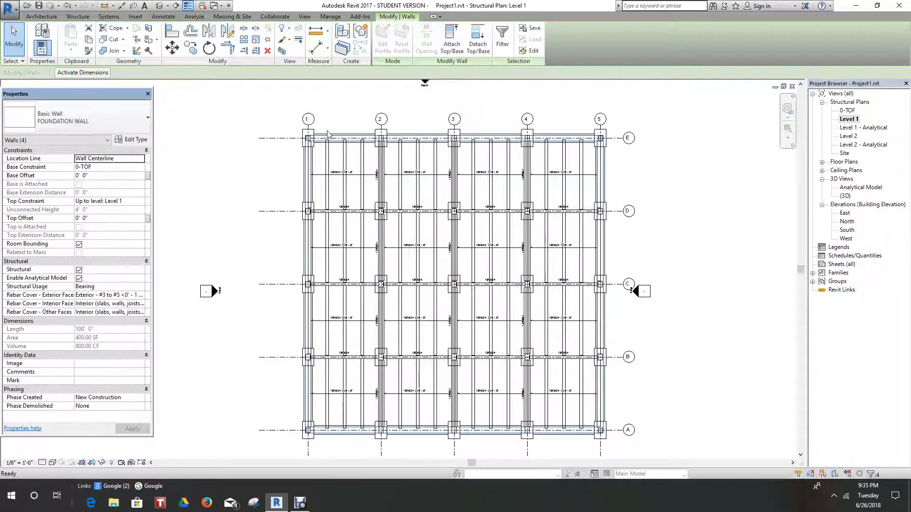
pyautogui.click(320, 112)
# Examine the thickened foundation walls at the grid E1 corner and across the whole Level 1 plan
pyautogui.scroll(6, 309, 140)
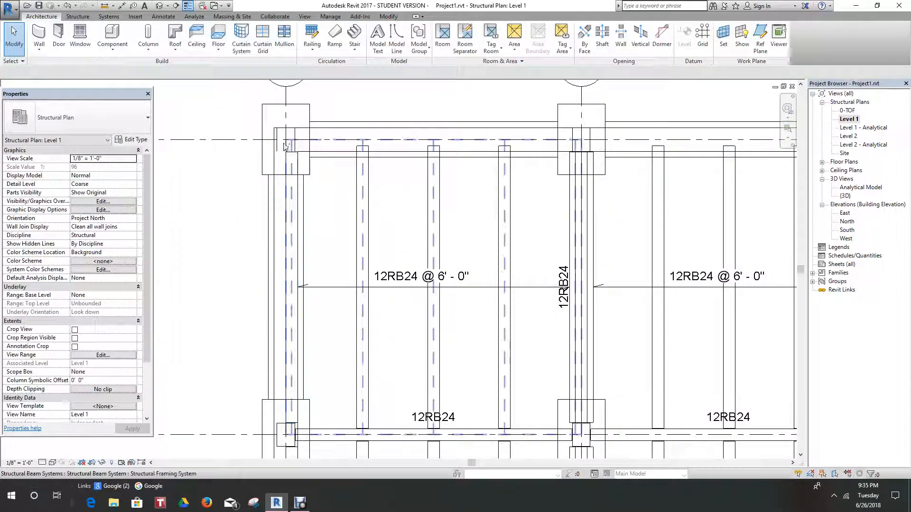
pyautogui.scroll(-5, 346, 175)
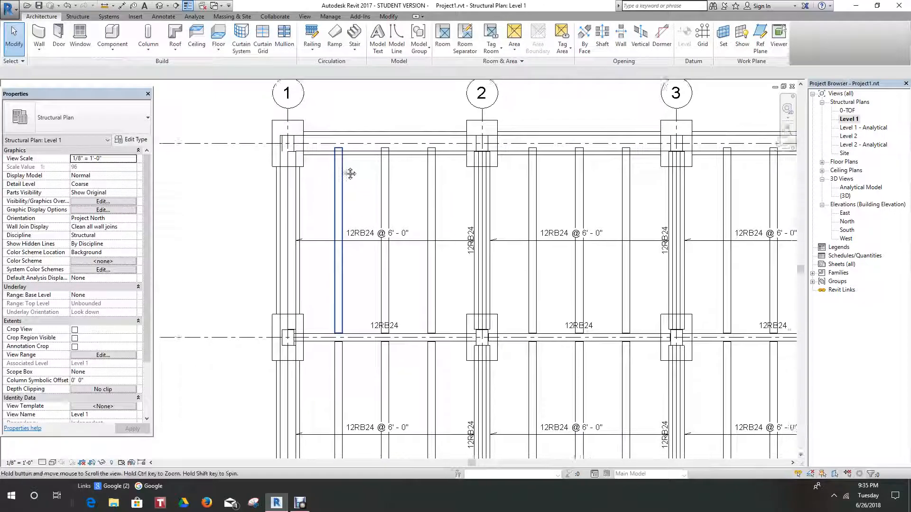
pyautogui.scroll(-5, 389, 207)
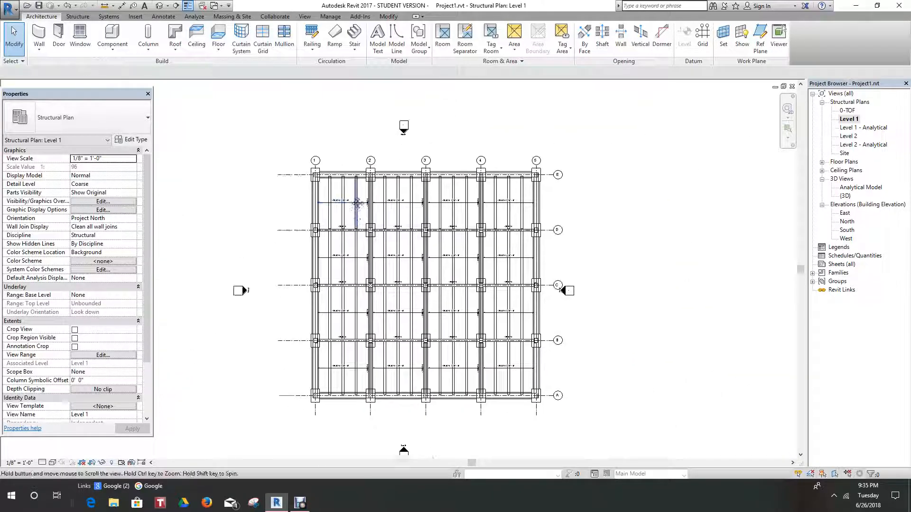
pyautogui.moveTo(429, 223); pyautogui.dragTo(432, 252, button='middle')
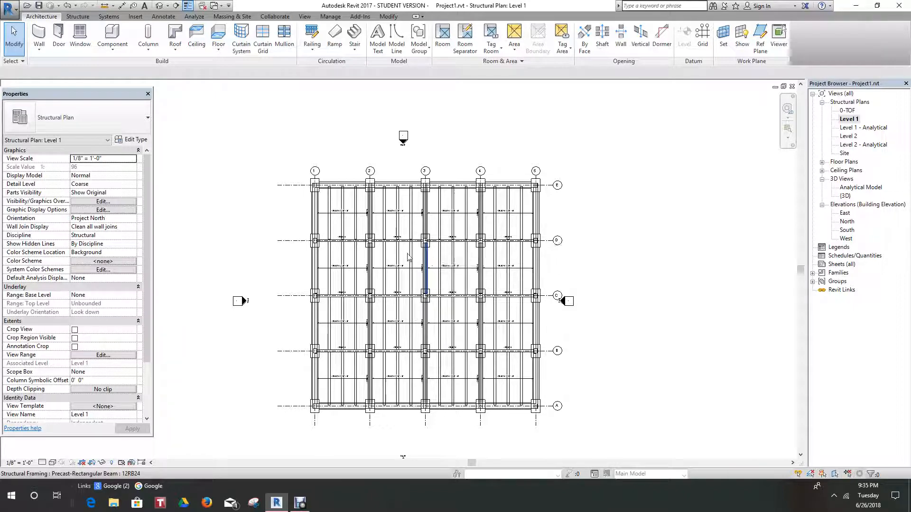
pyautogui.scroll(4, 332, 204)
pyautogui.moveTo(340, 214); pyautogui.dragTo(340, 223, button='middle')
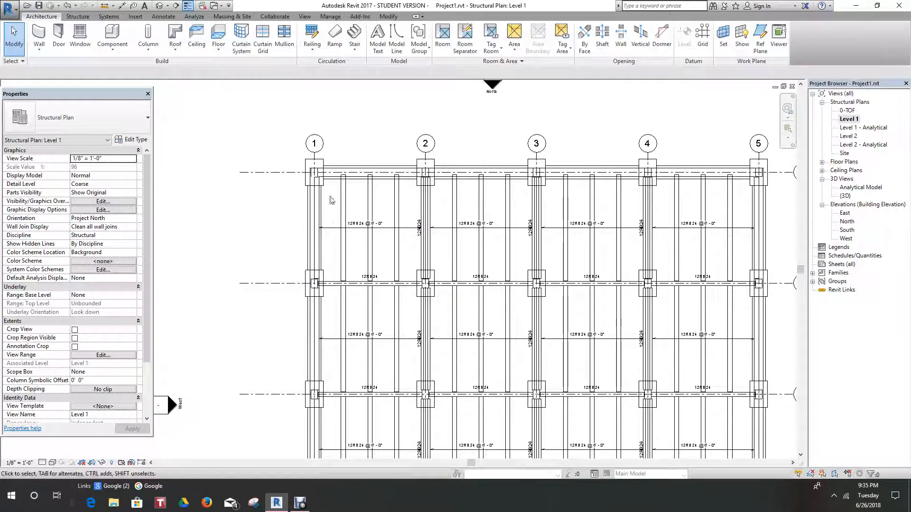
pyautogui.scroll(3, 332, 195)
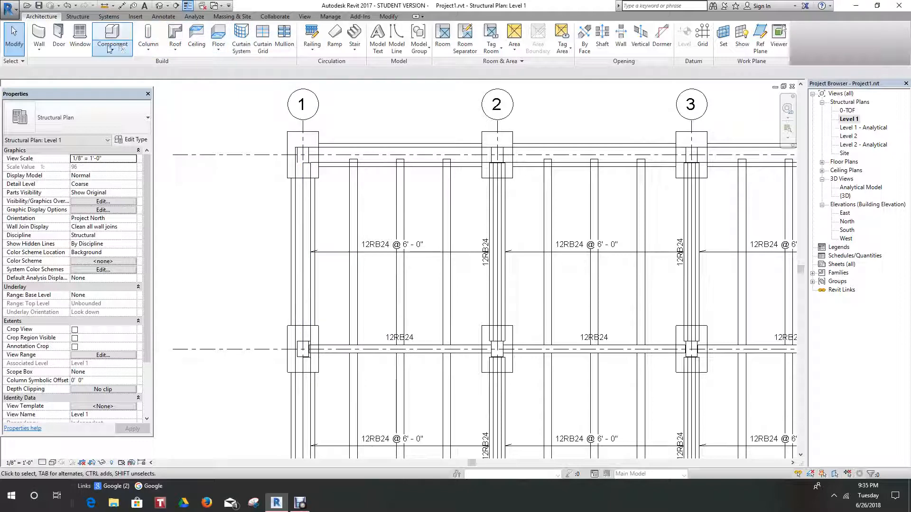
# Create a rectangular structural floor on Level 1 from the inner wall face at grid E1 to that at A5, without attaching the walls
pyautogui.click(74, 18)
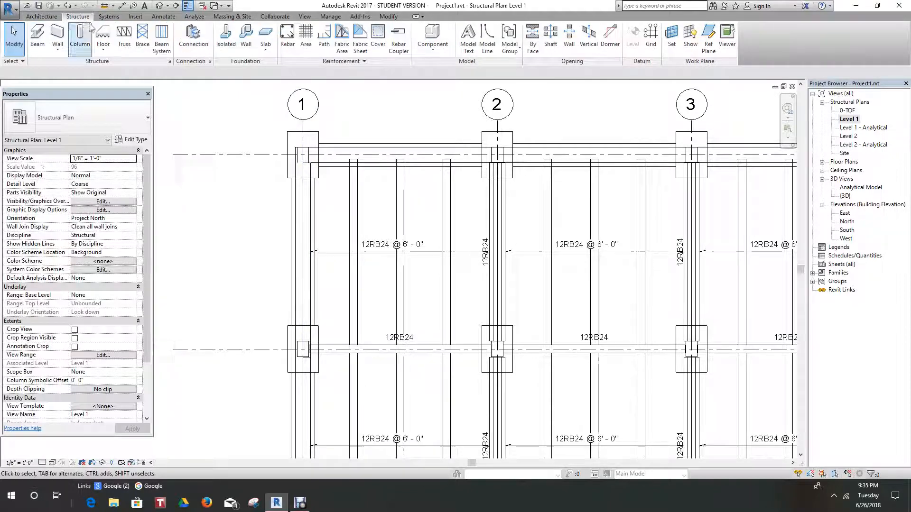
pyautogui.click(102, 49)
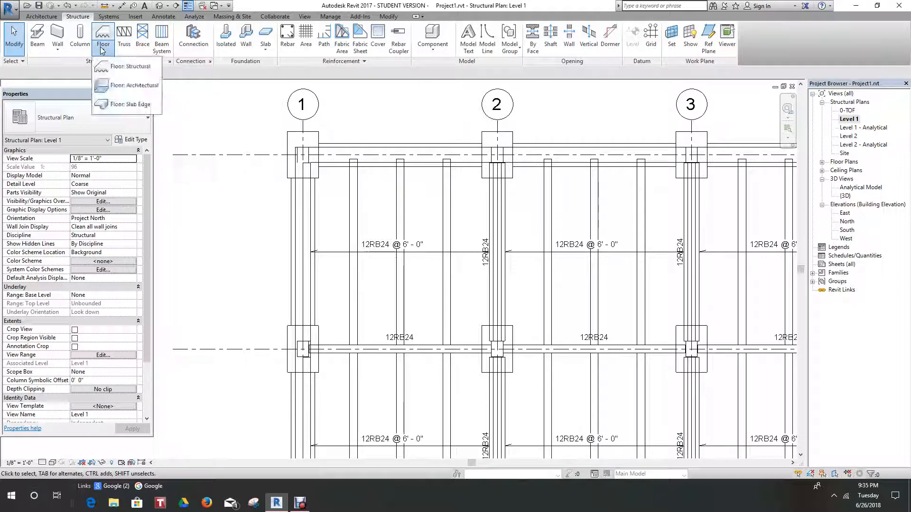
pyautogui.click(119, 67)
pyautogui.scroll(3, 322, 169)
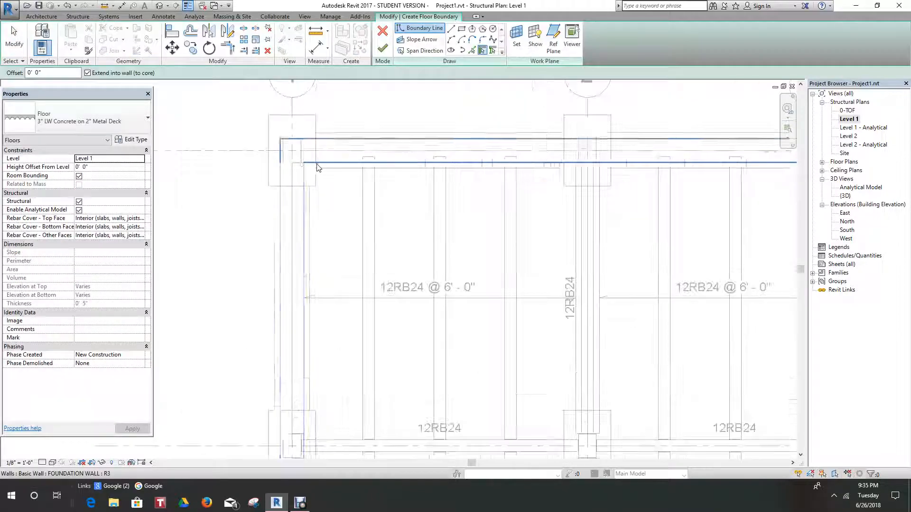
pyautogui.scroll(1, 300, 169)
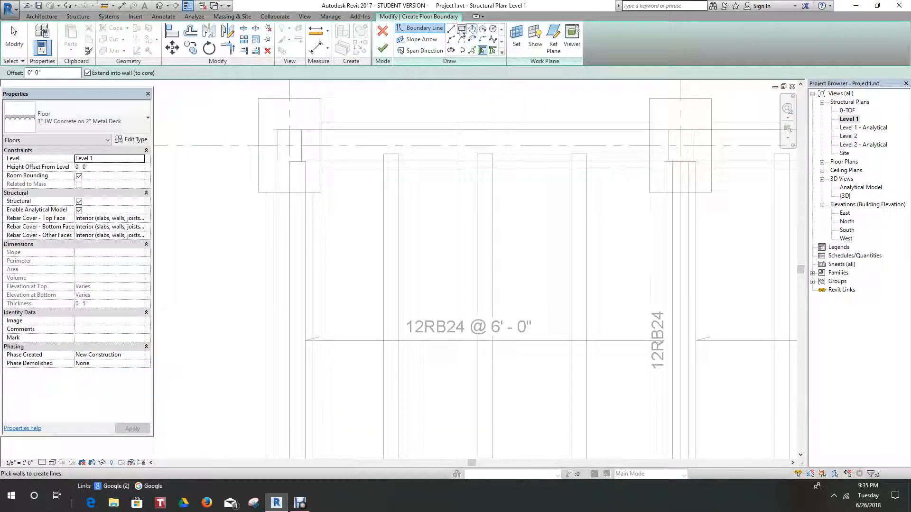
pyautogui.click(462, 29)
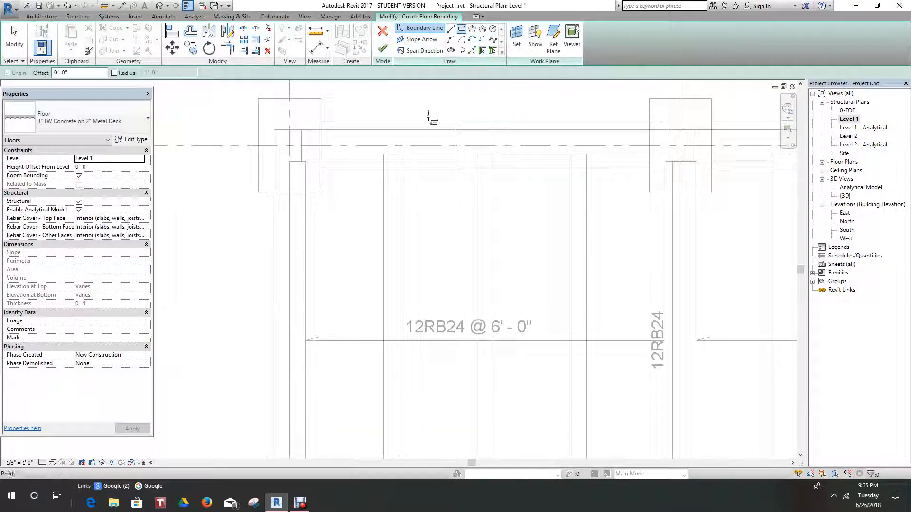
pyautogui.click(291, 163)
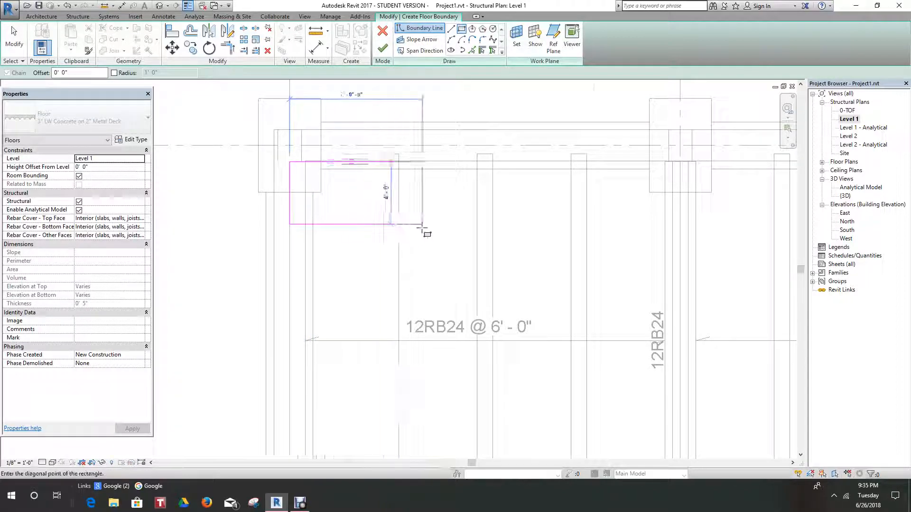
pyautogui.scroll(-3, 475, 251)
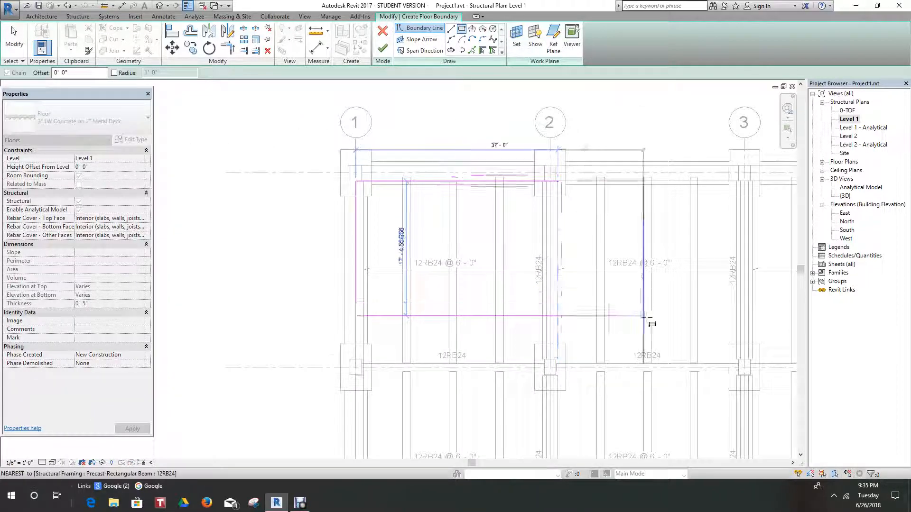
pyautogui.scroll(-2, 626, 311)
pyautogui.scroll(-1, 607, 283)
pyautogui.moveTo(668, 342); pyautogui.dragTo(490, 181, button='middle')
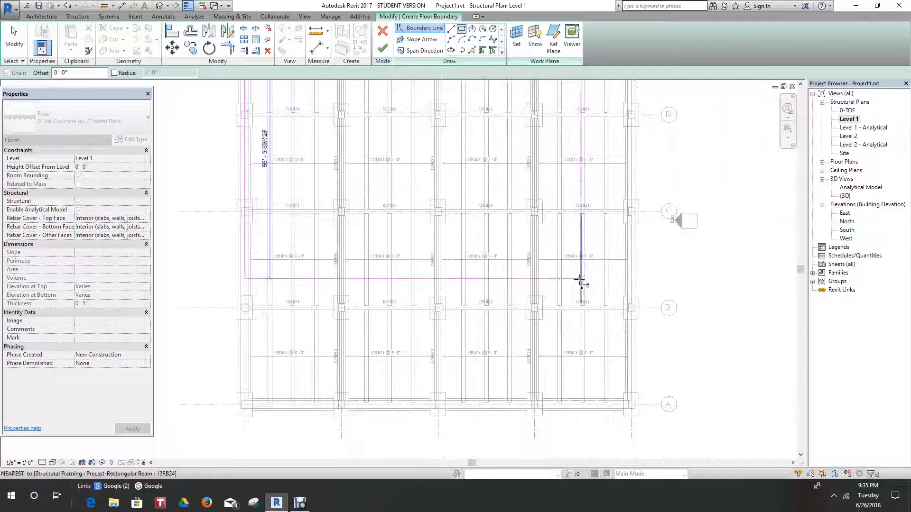
pyautogui.moveTo(580, 280); pyautogui.dragTo(549, 250, button='middle')
pyautogui.scroll(1, 593, 394)
pyautogui.scroll(5, 596, 364)
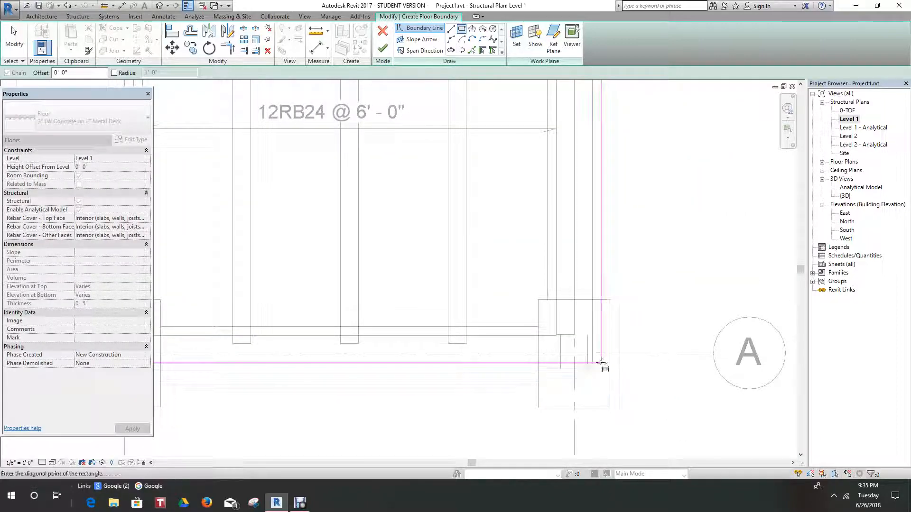
pyautogui.click(558, 336)
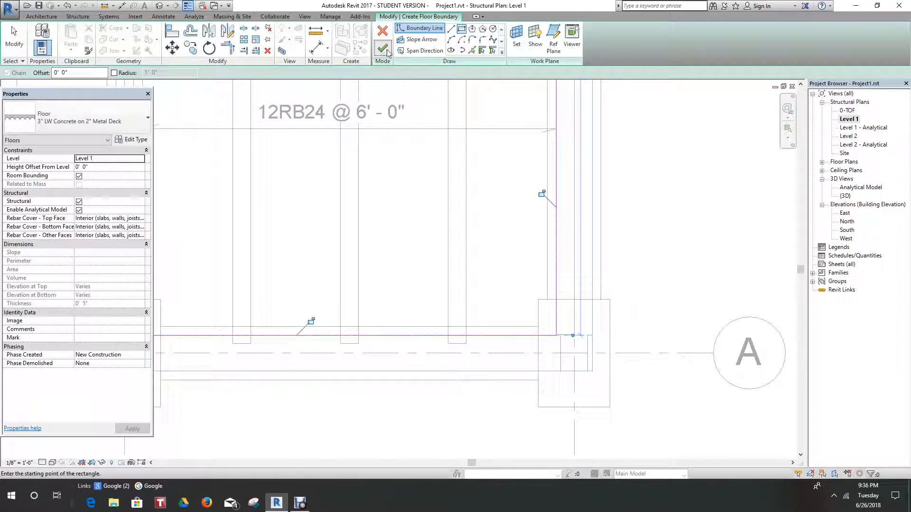
pyautogui.click(384, 49)
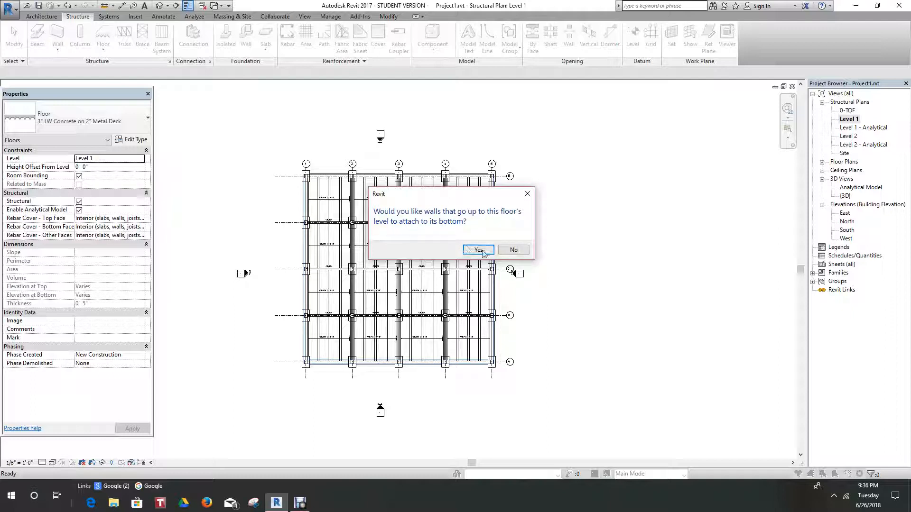
pyautogui.click(512, 251)
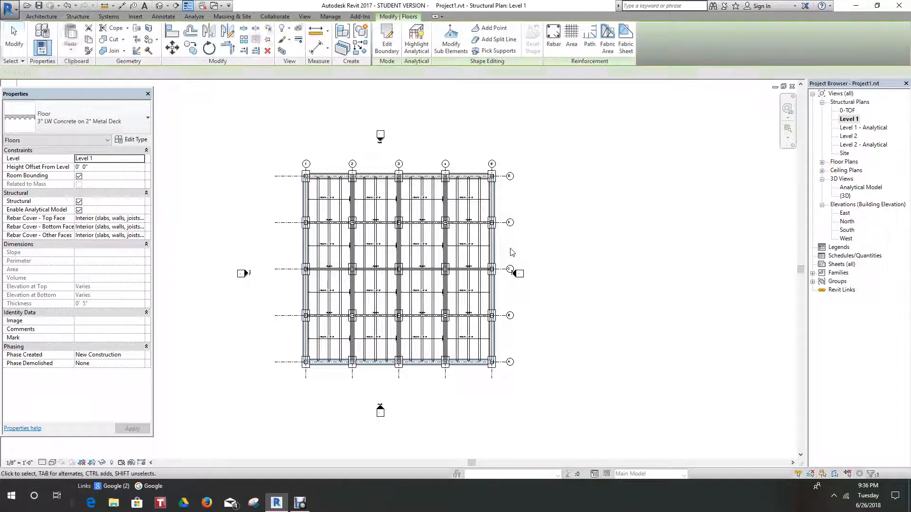
# Check the new floor's edges at the plan corners and show the model in the default 3D view
pyautogui.scroll(5, 462, 266)
pyautogui.scroll(-3, 466, 310)
pyautogui.scroll(-5, 465, 311)
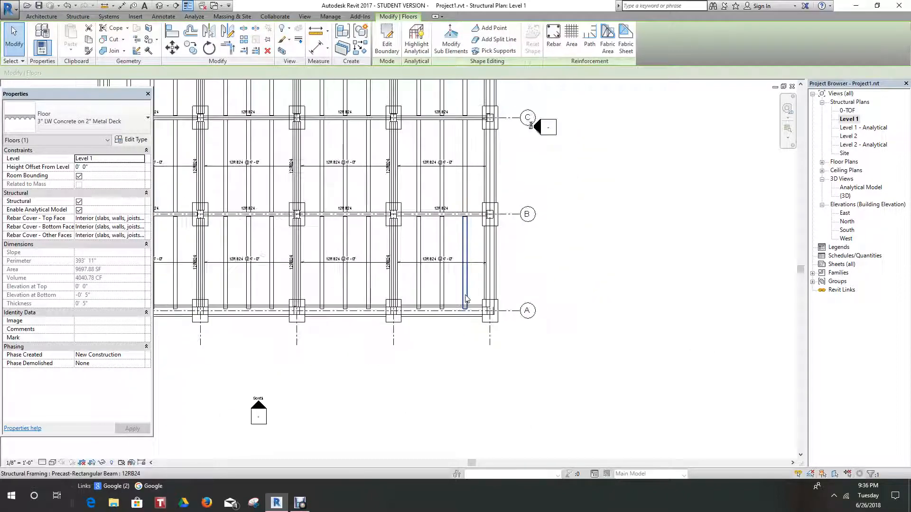
pyautogui.moveTo(325, 215); pyautogui.dragTo(330, 252, button='middle')
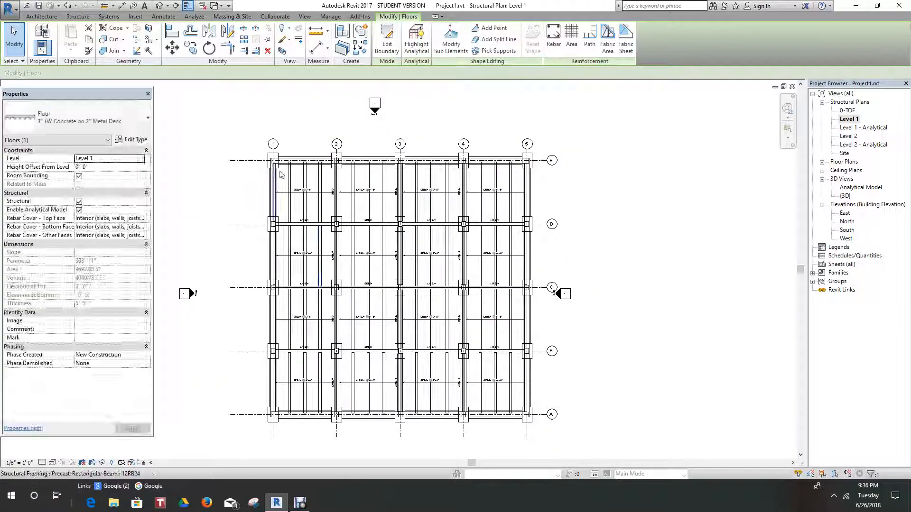
pyautogui.scroll(5, 287, 162)
pyautogui.scroll(-2, 291, 180)
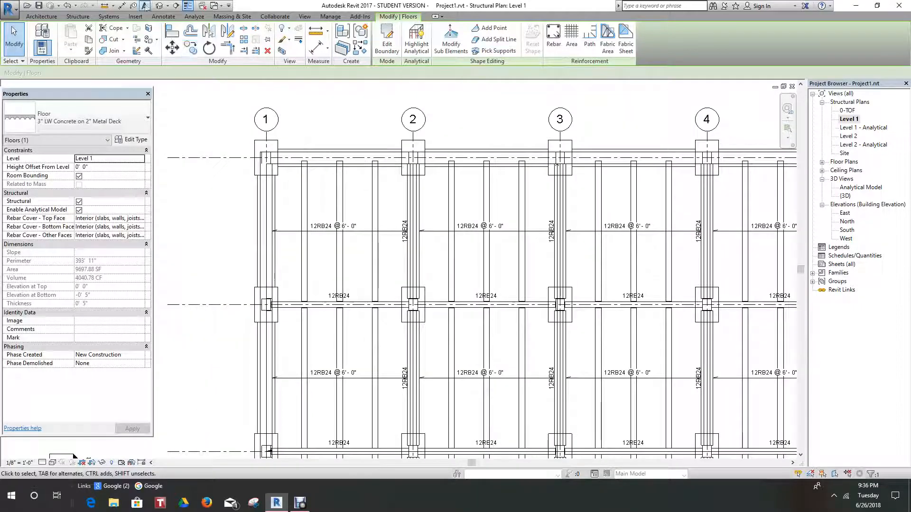
pyautogui.click(160, 8)
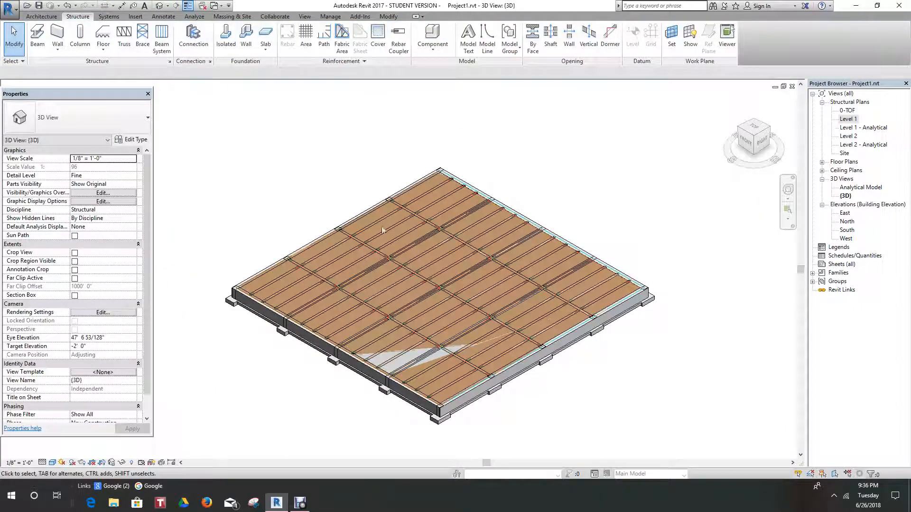
# Examine the Level 1 floor's surface and edges in 3D and inspect its height offset property
pyautogui.scroll(5, 480, 207)
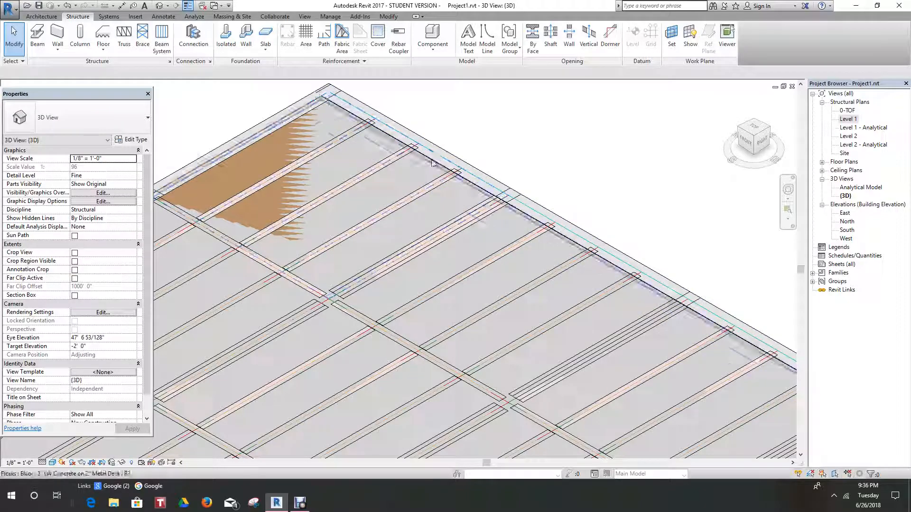
pyautogui.scroll(-5, 430, 163)
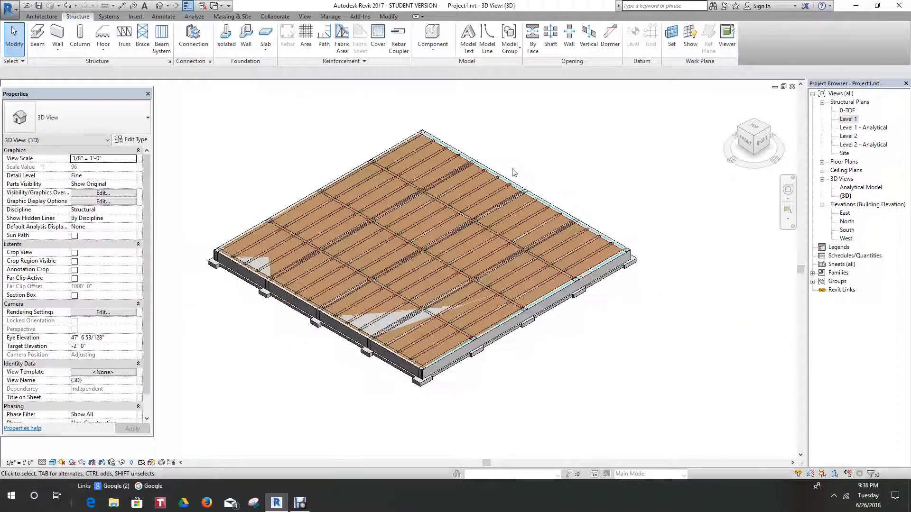
pyautogui.scroll(5, 416, 132)
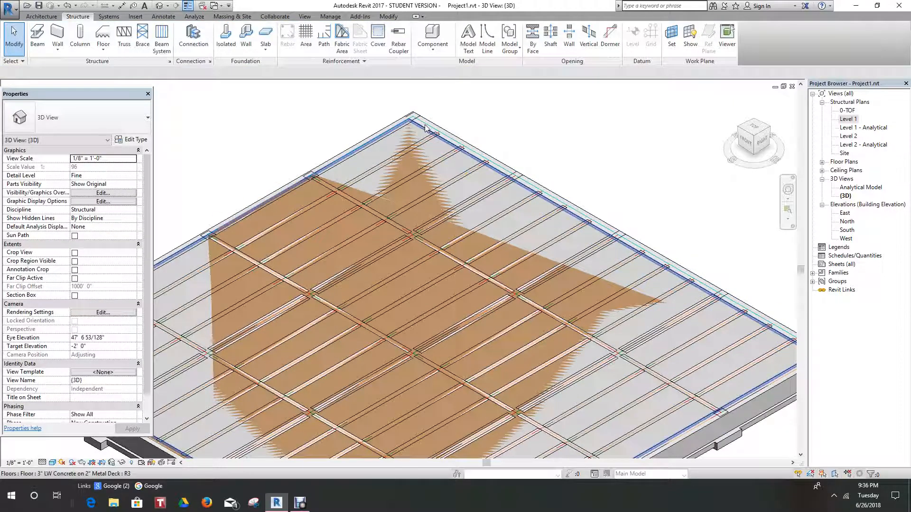
pyautogui.click(426, 127)
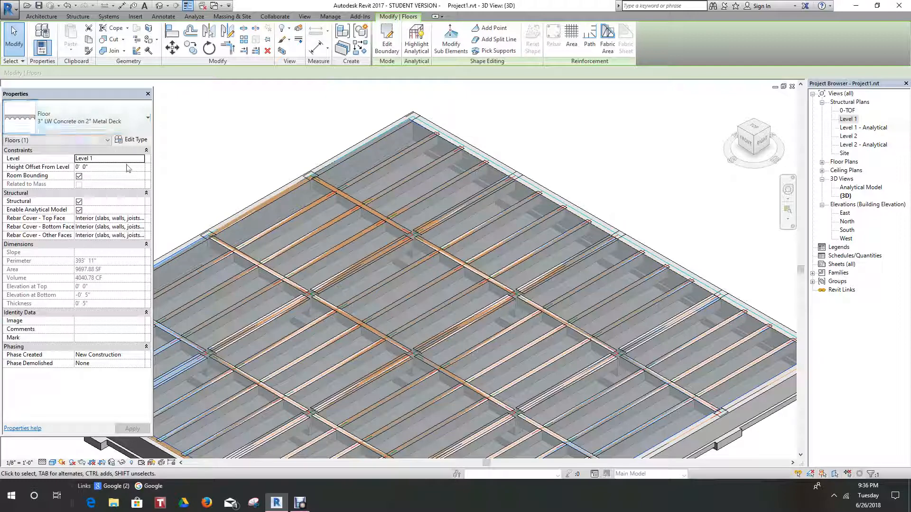
pyautogui.click(85, 167)
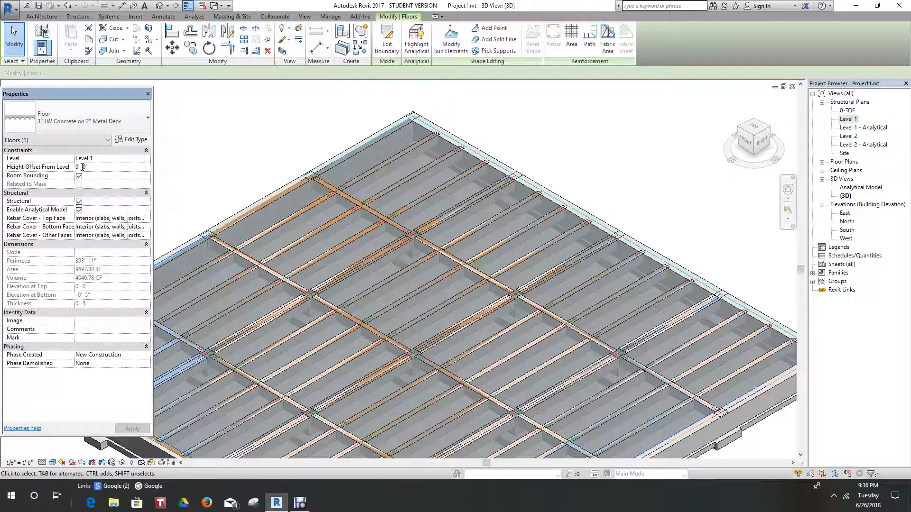
pyautogui.click(246, 158)
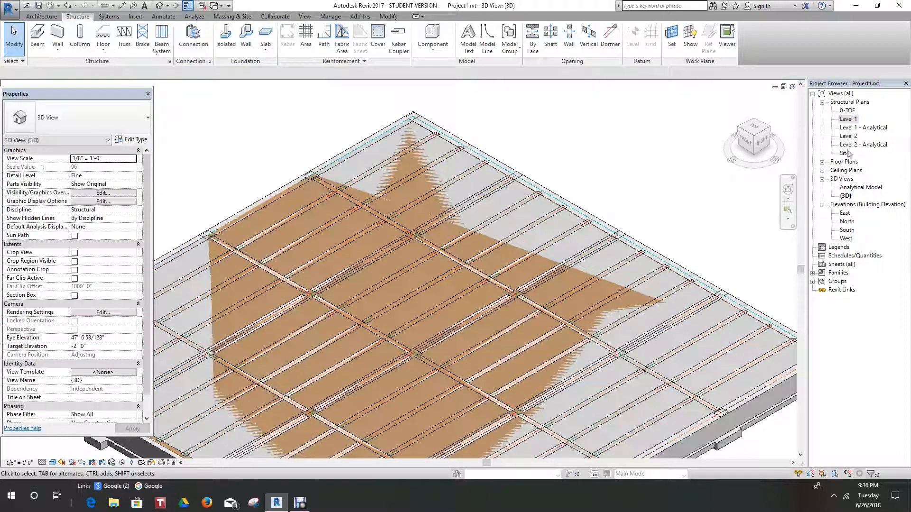
# On the Level 1 plan, cut a short vertical section through the grid E wall between grids 1 and 2 and open its view
pyautogui.doubleClick(848, 119)
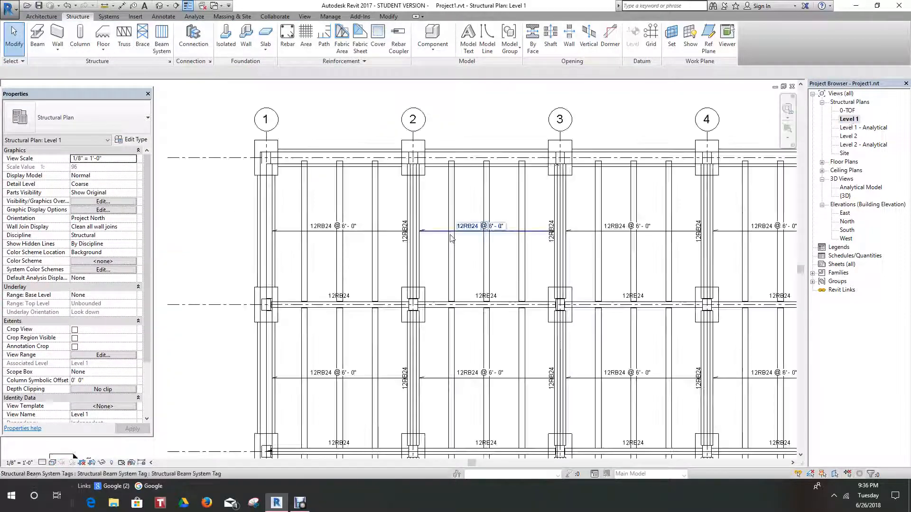
pyautogui.click(175, 6)
pyautogui.click(316, 122)
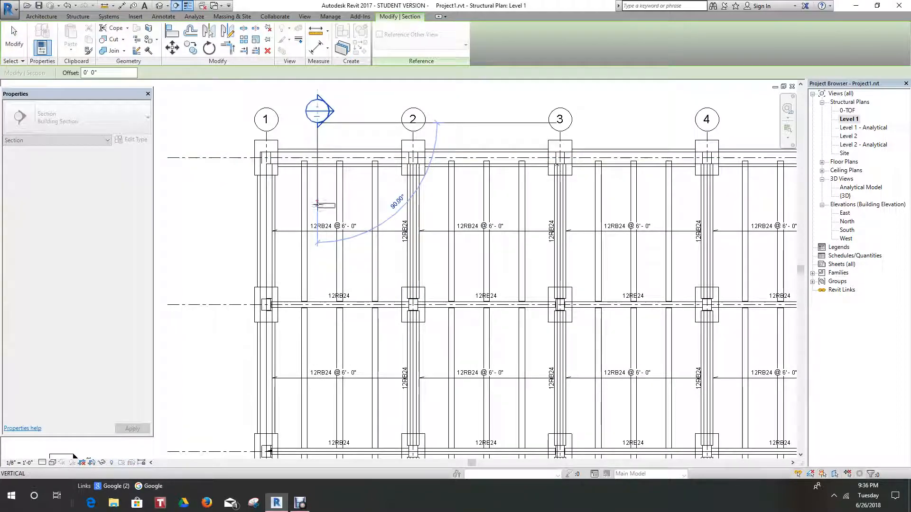
pyautogui.click(316, 205)
pyautogui.press('Escape')
pyautogui.press('Escape')
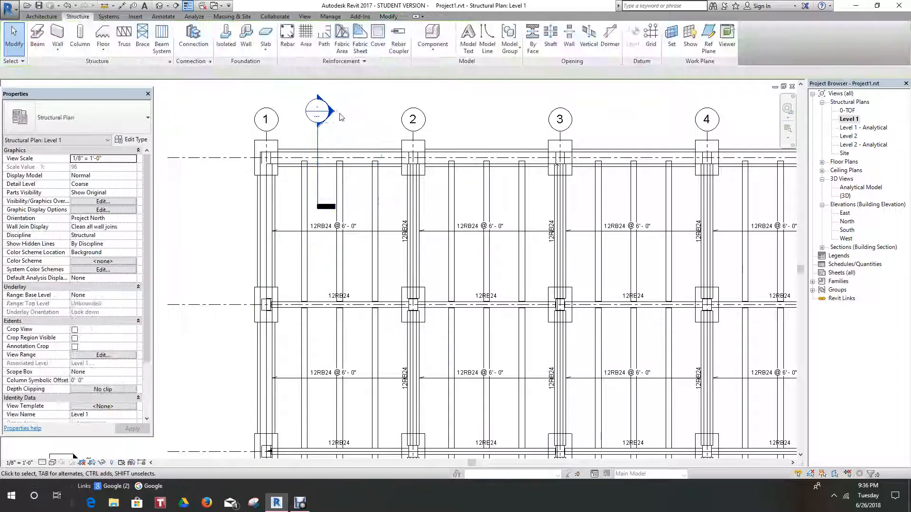
pyautogui.doubleClick(327, 113)
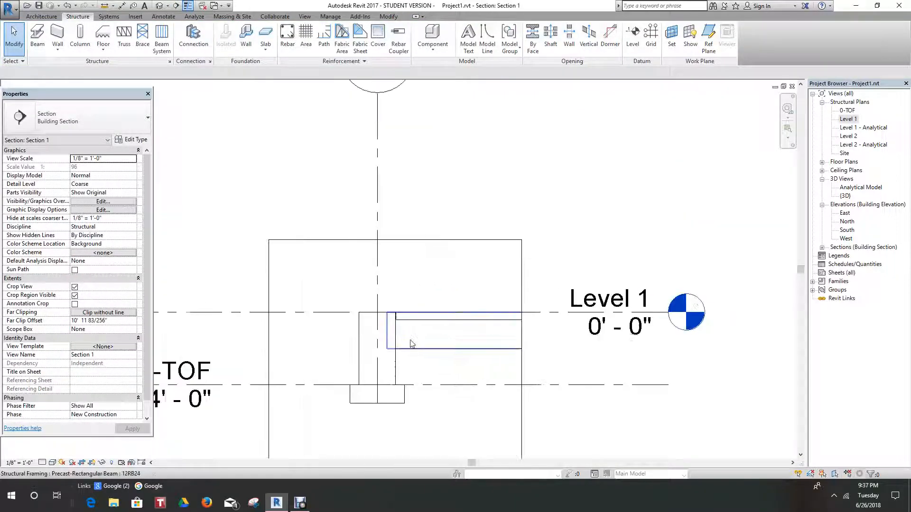
# Extend the section view's crop region past the grid D beam to show the whole bay from grid E
pyautogui.scroll(2, 410, 343)
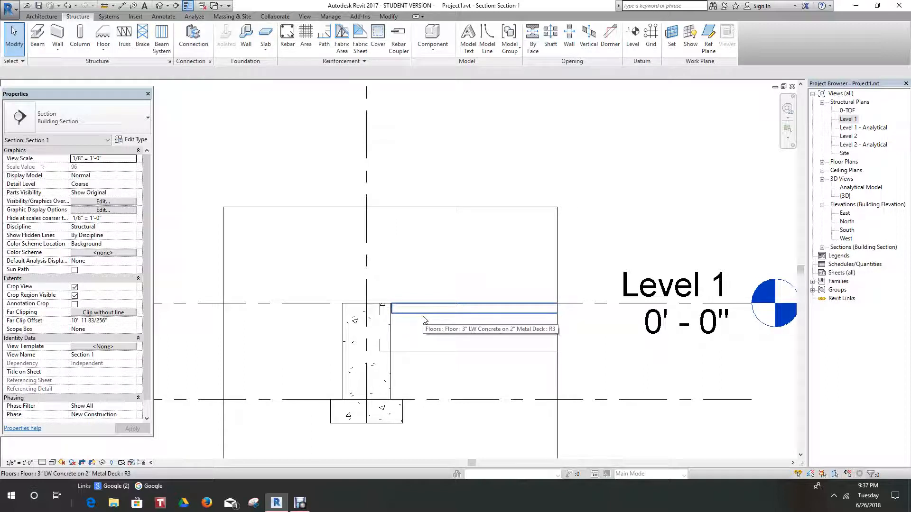
pyautogui.scroll(-2, 457, 321)
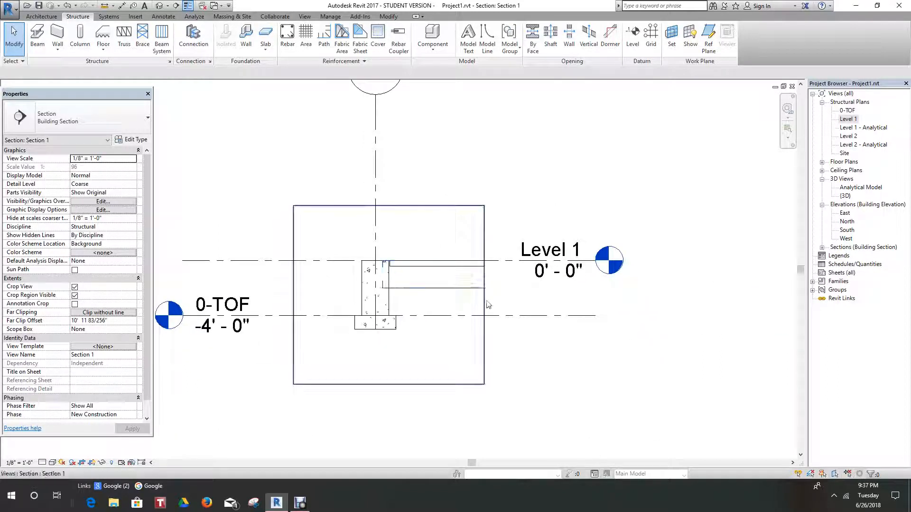
pyautogui.click(486, 303)
pyautogui.moveTo(484, 296); pyautogui.dragTo(740, 262)
pyautogui.scroll(-1, 574, 278)
pyautogui.moveTo(589, 328); pyautogui.dragTo(515, 329, button='middle')
pyautogui.scroll(2, 601, 280)
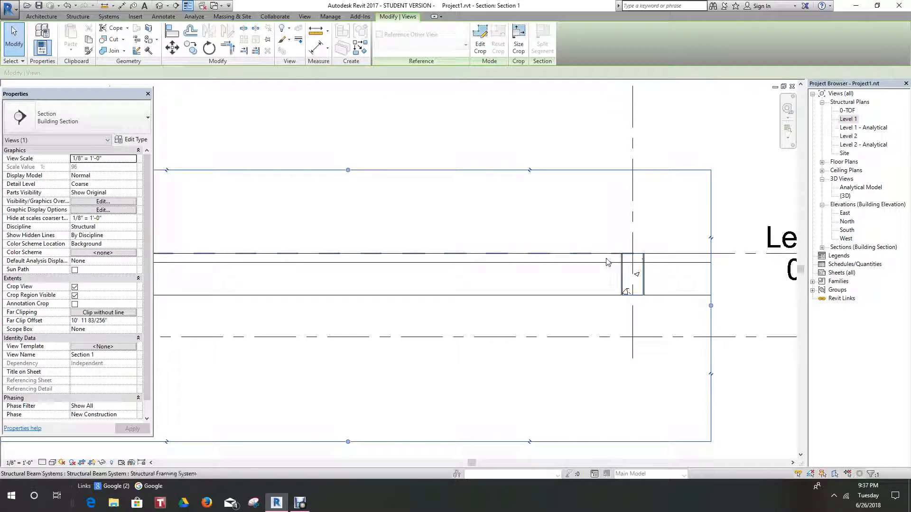
# Set the metal deck floor's height offset from Level 1 to 0' 3"
pyautogui.click(606, 264)
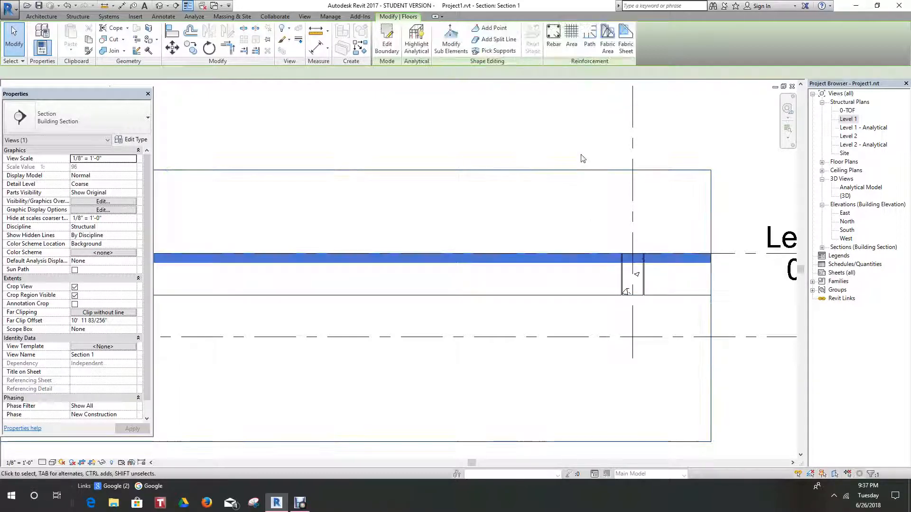
pyautogui.click(579, 156)
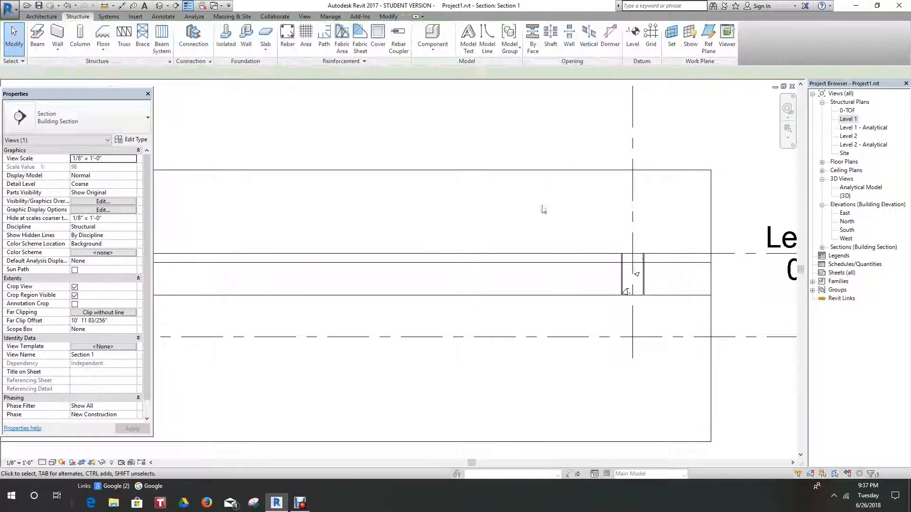
pyautogui.click(526, 261)
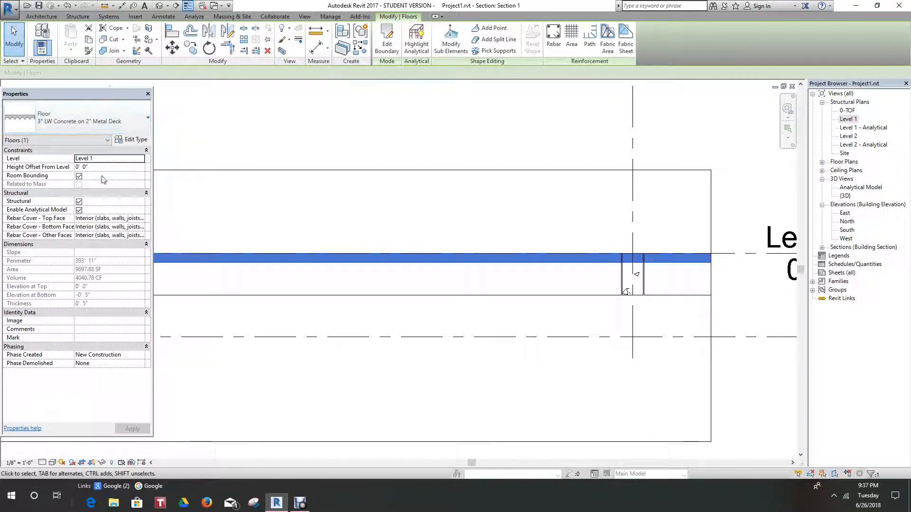
pyautogui.click(83, 169)
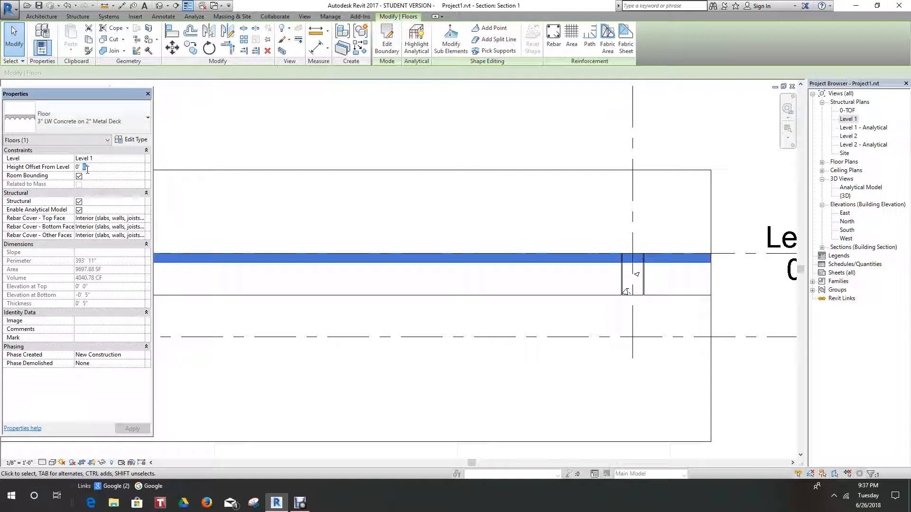
pyautogui.click(214, 143)
pyautogui.scroll(2, 707, 187)
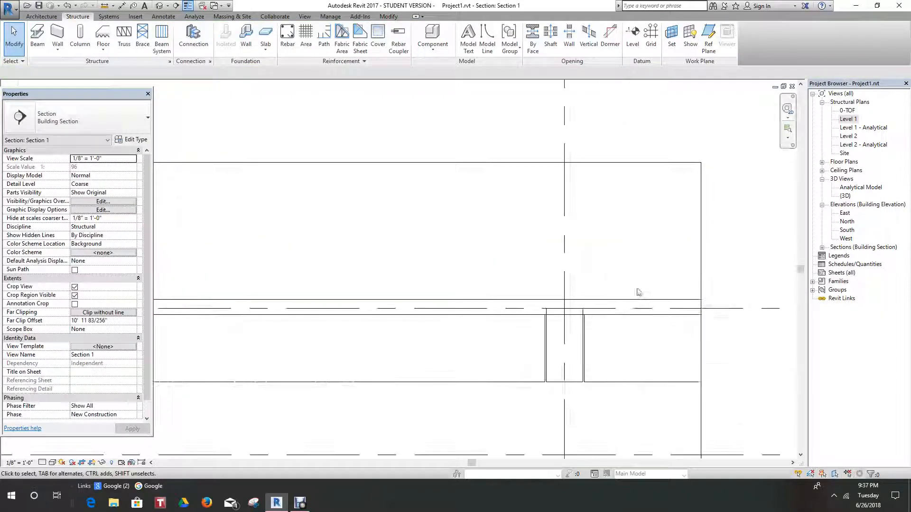
# Set the metal deck floor's height offset from Level 1 to 0' 5"
pyautogui.click(617, 306)
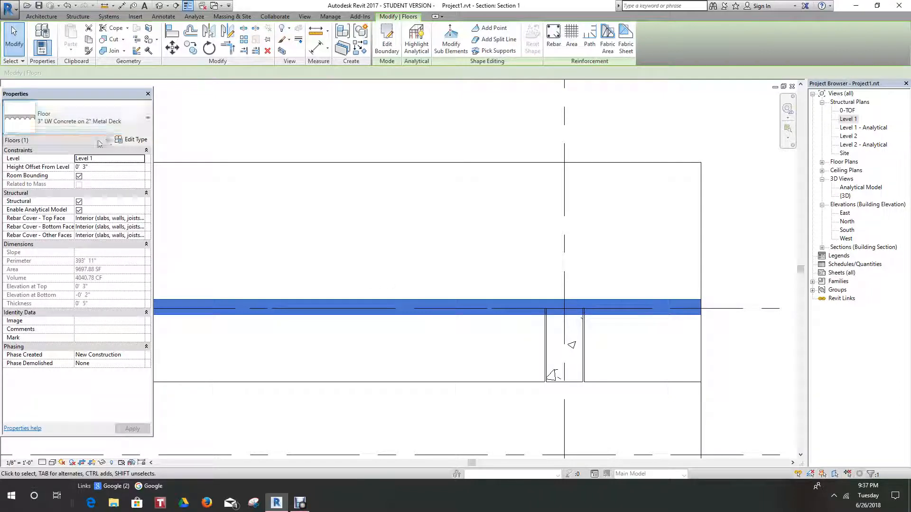
pyautogui.click(86, 168)
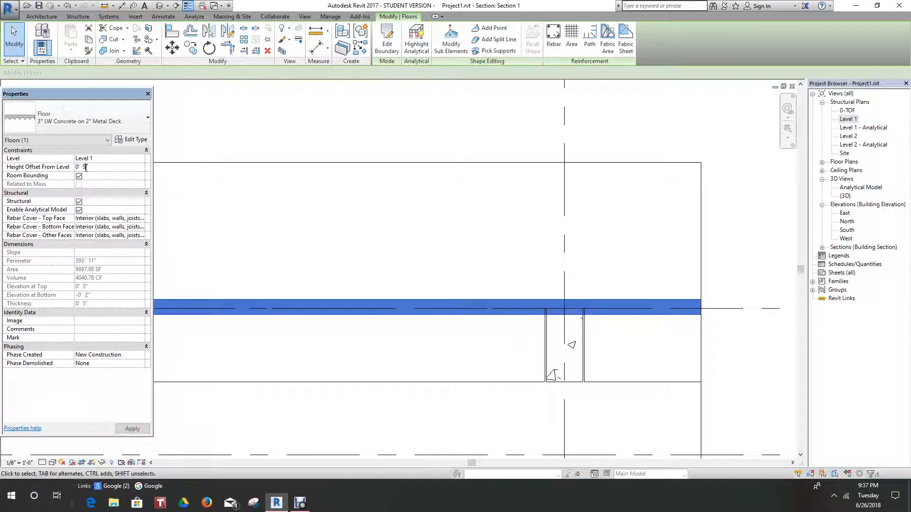
pyautogui.click(323, 127)
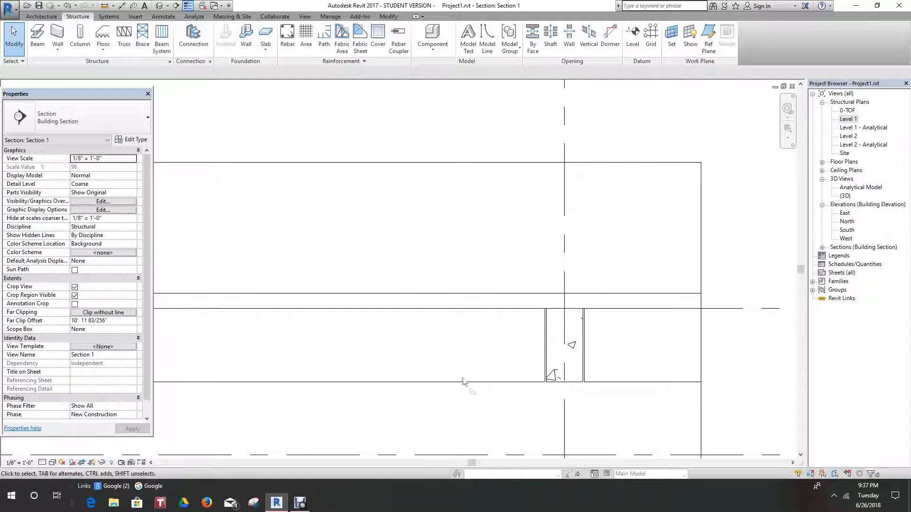
# Examine in section how the raised floor meets the beams and the foundation wall between grids E and D
pyautogui.scroll(4, 407, 250)
pyautogui.scroll(6, 237, 289)
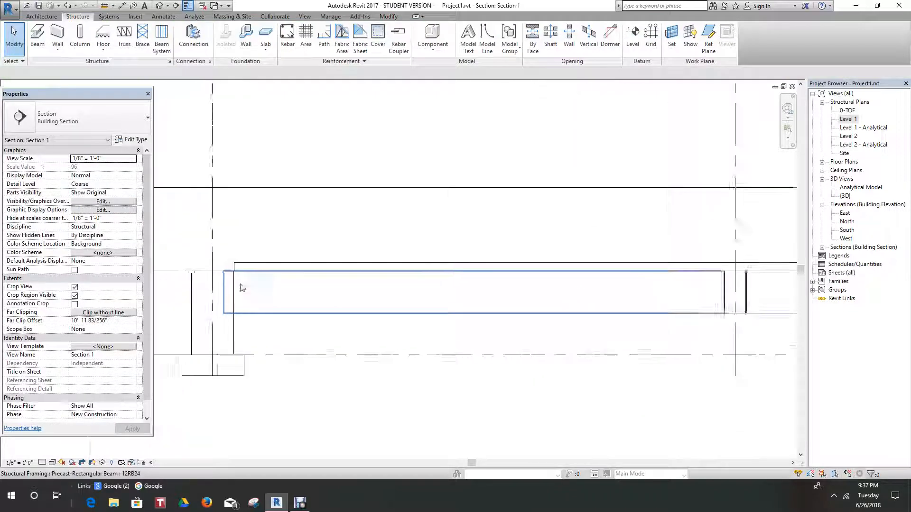
pyautogui.scroll(2, 233, 266)
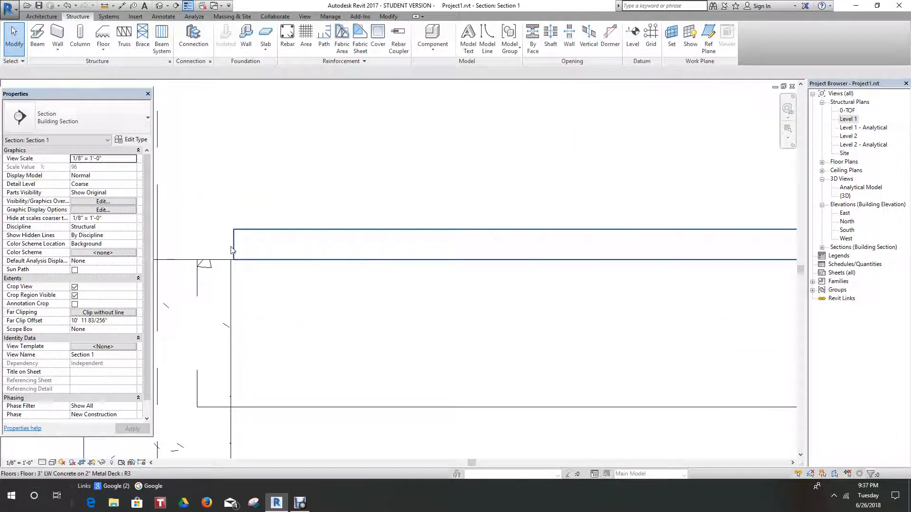
pyautogui.scroll(-3, 239, 268)
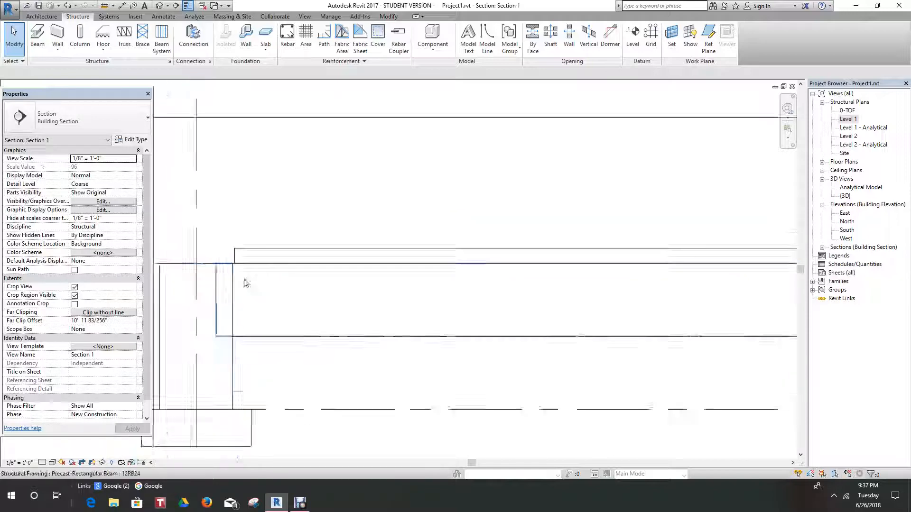
pyautogui.scroll(-5, 246, 284)
pyautogui.scroll(3, 290, 313)
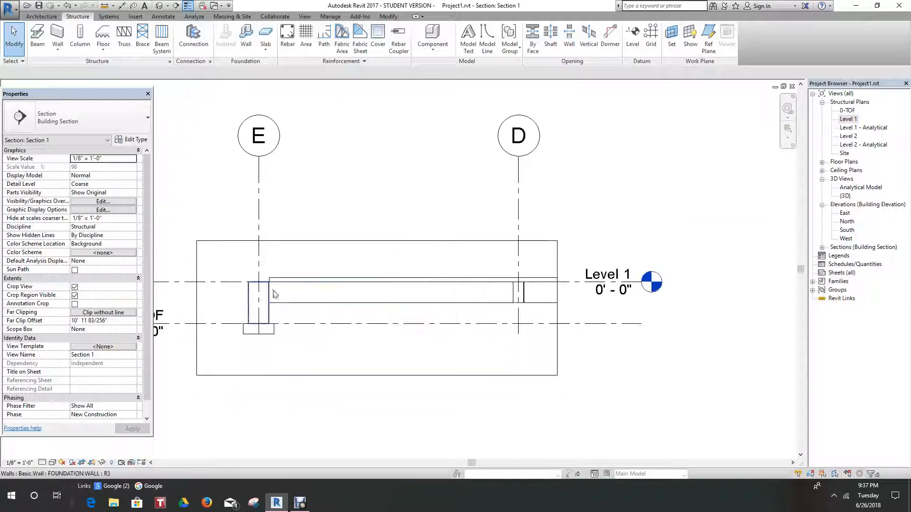
pyautogui.scroll(-5, 332, 301)
pyautogui.scroll(2, 348, 300)
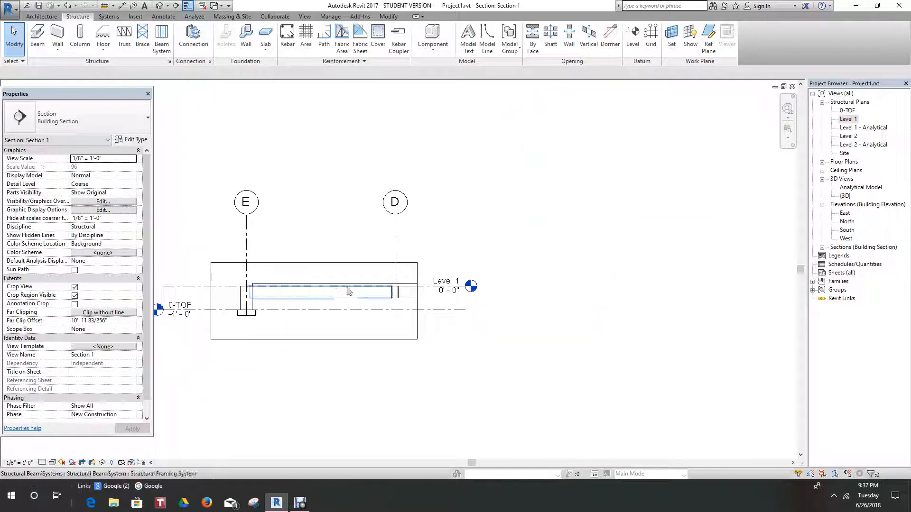
pyautogui.scroll(5, 285, 291)
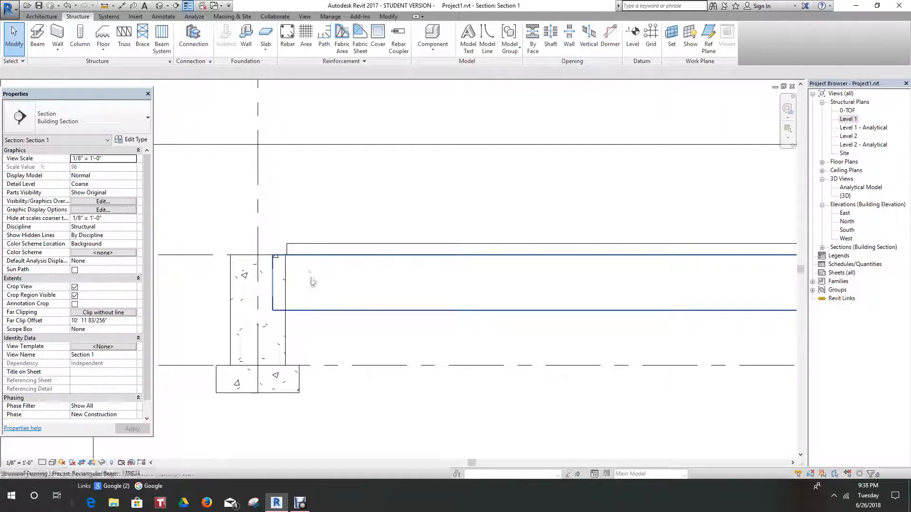
pyautogui.scroll(-6, 312, 285)
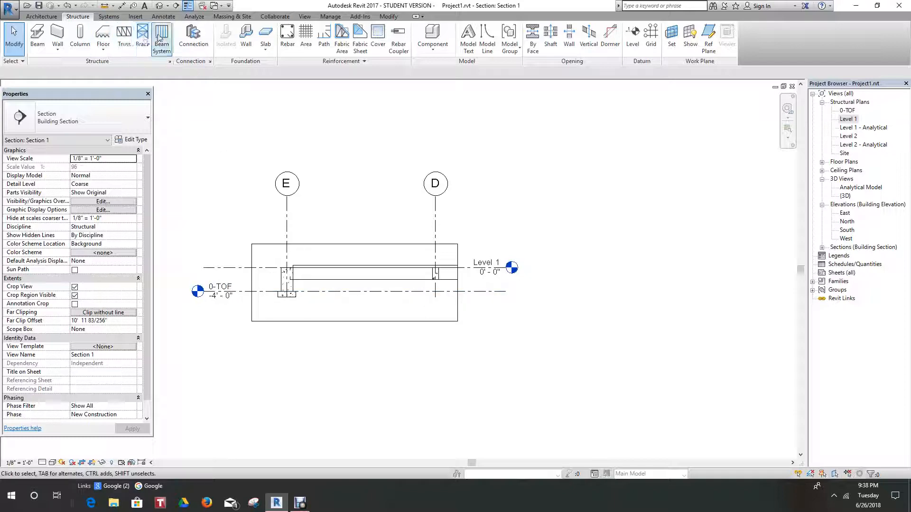
# On the Level 1 plan, shorten the section line and pull its view extent back to end between grids E and D
pyautogui.doubleClick(837, 121)
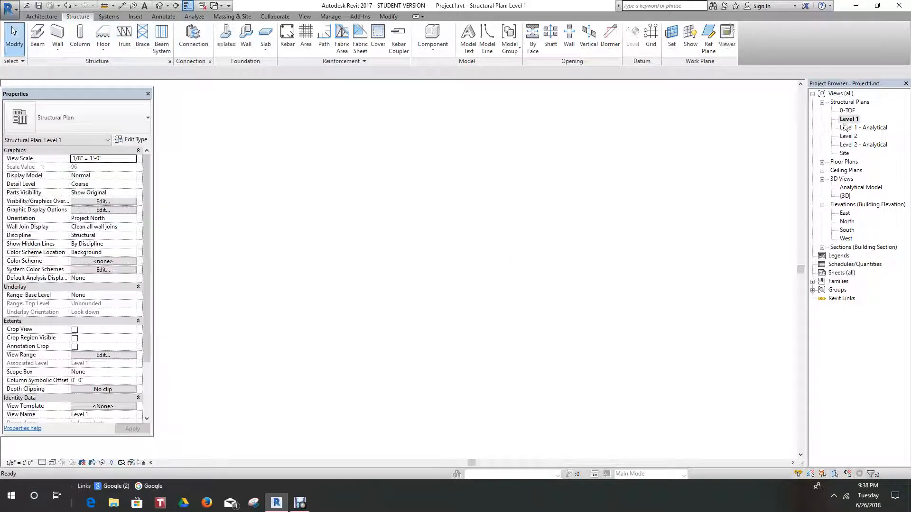
pyautogui.scroll(3, 319, 156)
pyautogui.scroll(-3, 308, 199)
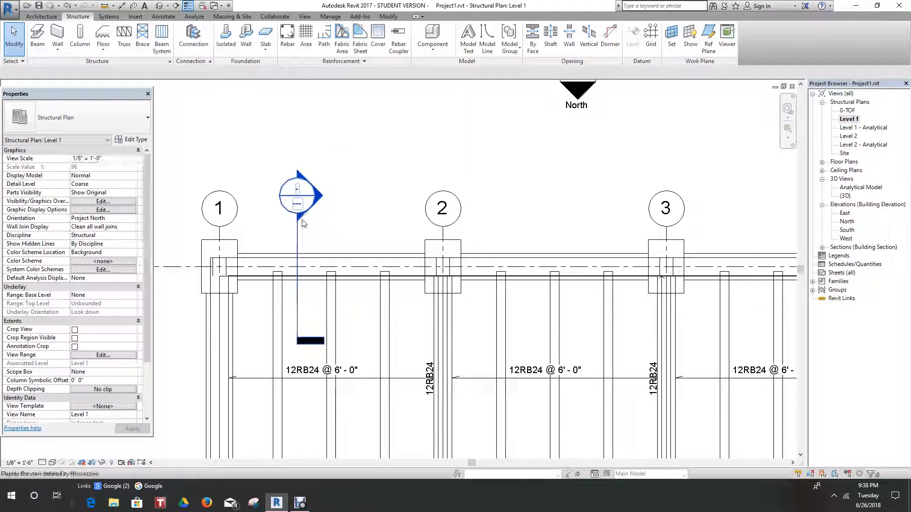
pyautogui.scroll(2, 313, 262)
pyautogui.scroll(1, 313, 262)
pyautogui.click(298, 221)
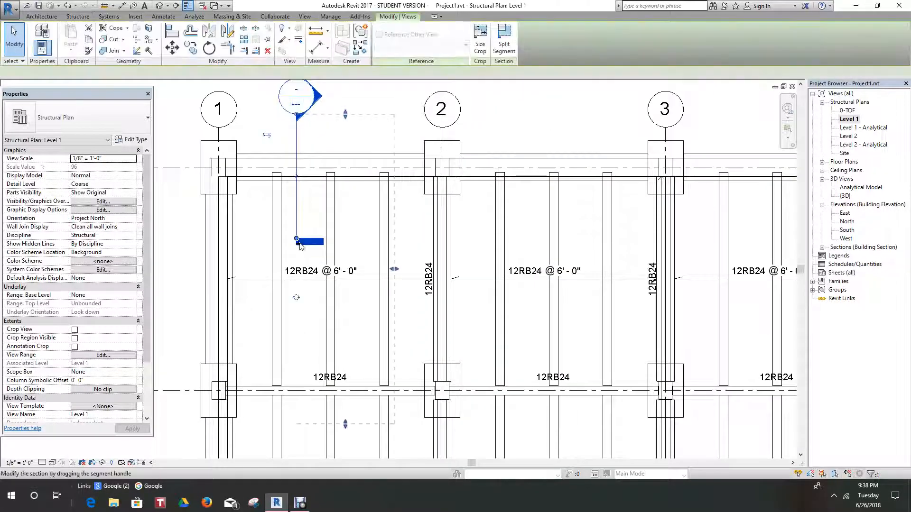
pyautogui.click(299, 217)
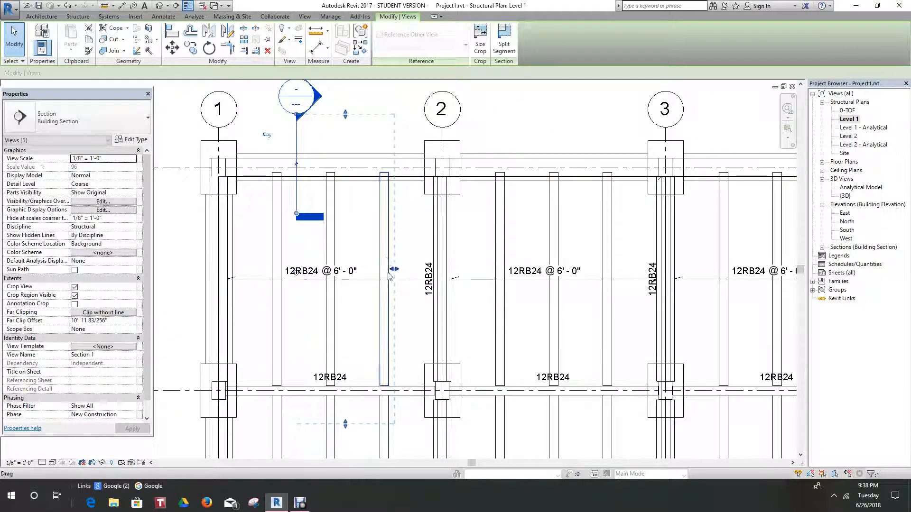
pyautogui.moveTo(341, 424); pyautogui.dragTo(330, 409)
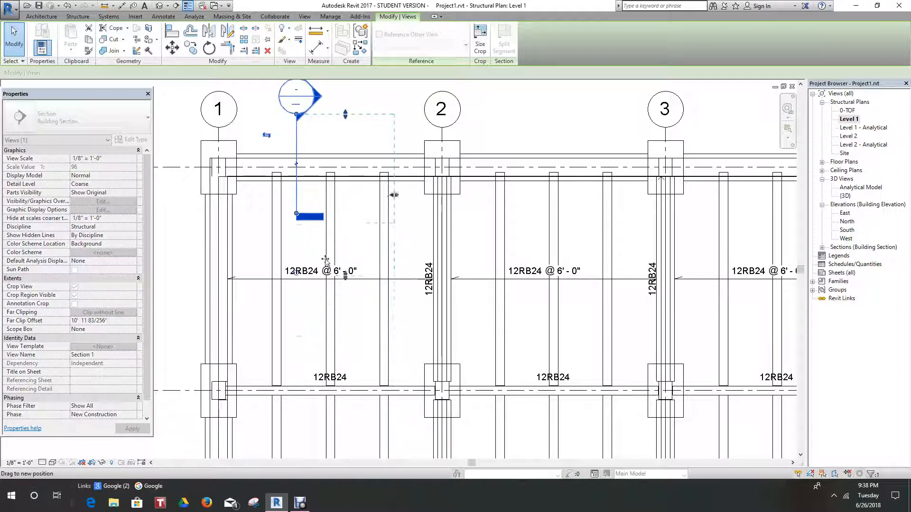
pyautogui.click(549, 98)
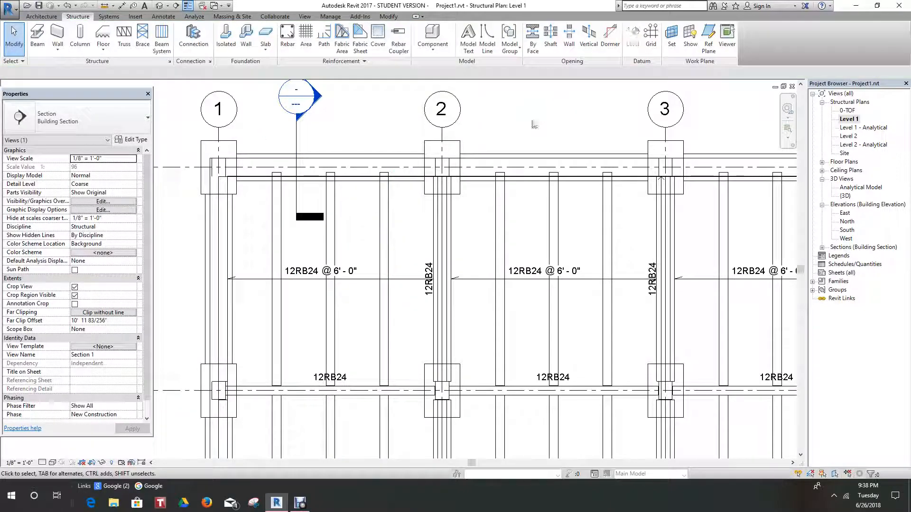
pyautogui.moveTo(522, 142); pyautogui.dragTo(514, 158, button='middle')
pyautogui.scroll(-5, 514, 158)
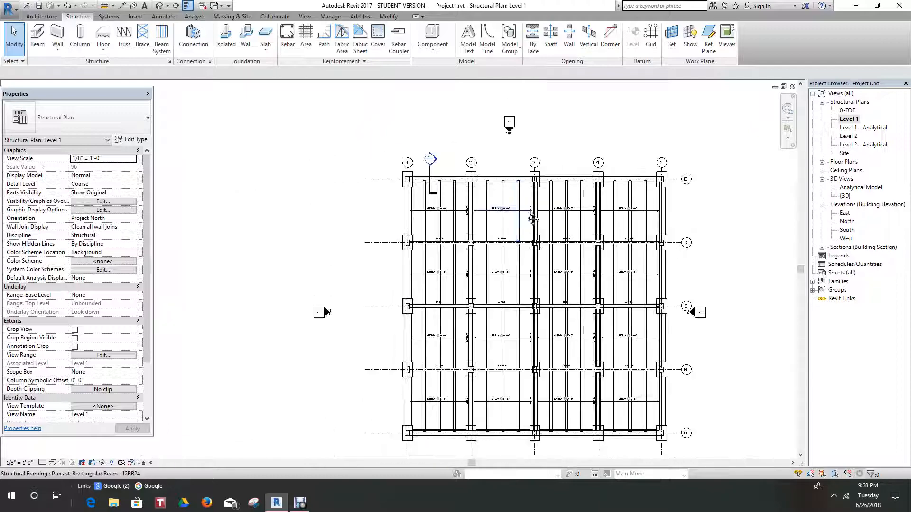
# Open the South elevation and look at the existing levels beside grid 5
pyautogui.scroll(3, 482, 189)
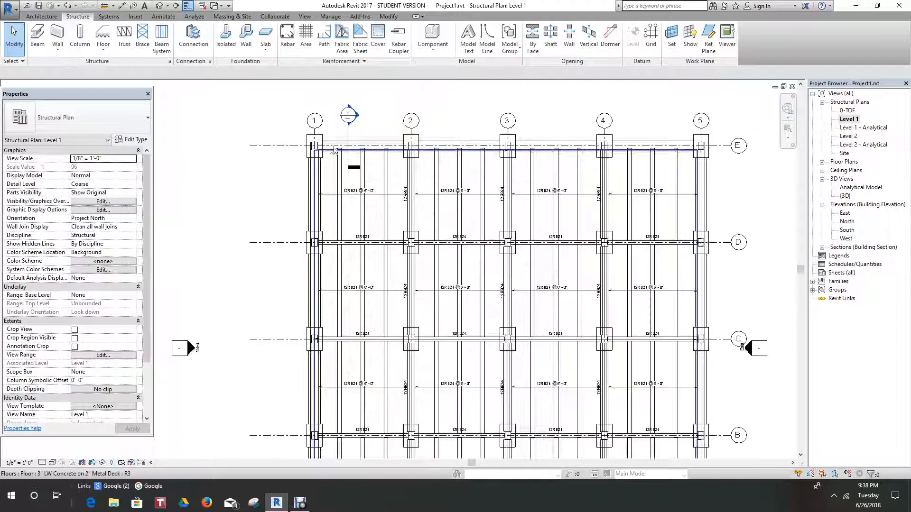
pyautogui.scroll(2, 329, 170)
pyautogui.moveTo(329, 170); pyautogui.dragTo(325, 176, button='middle')
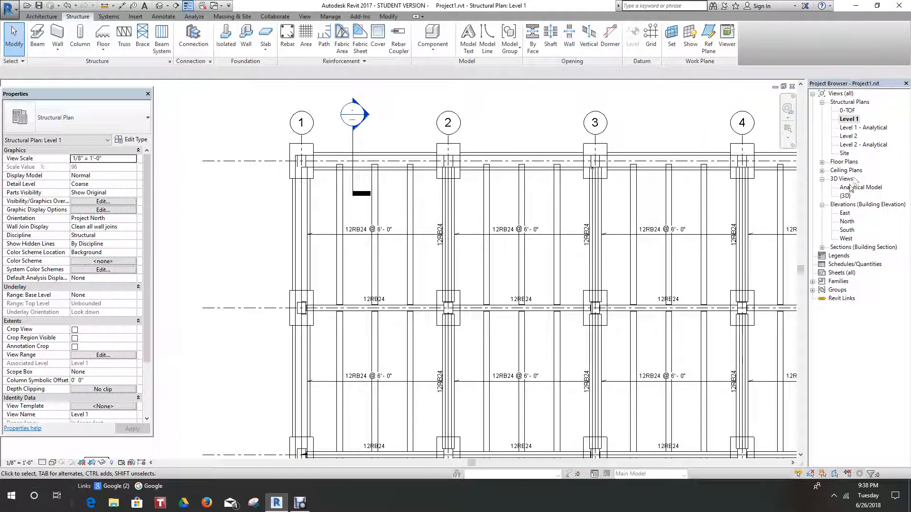
pyautogui.doubleClick(847, 230)
pyautogui.scroll(-1, 607, 290)
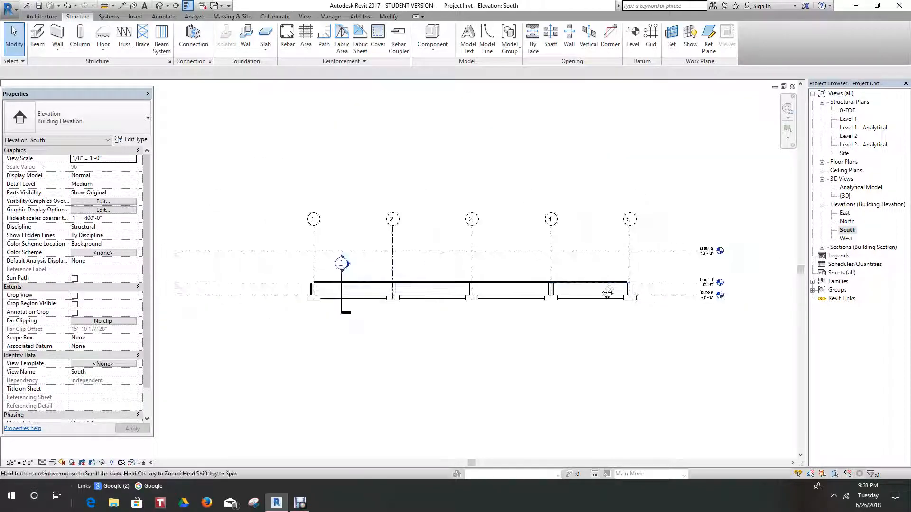
pyautogui.scroll(-1, 608, 293)
pyautogui.scroll(3, 587, 256)
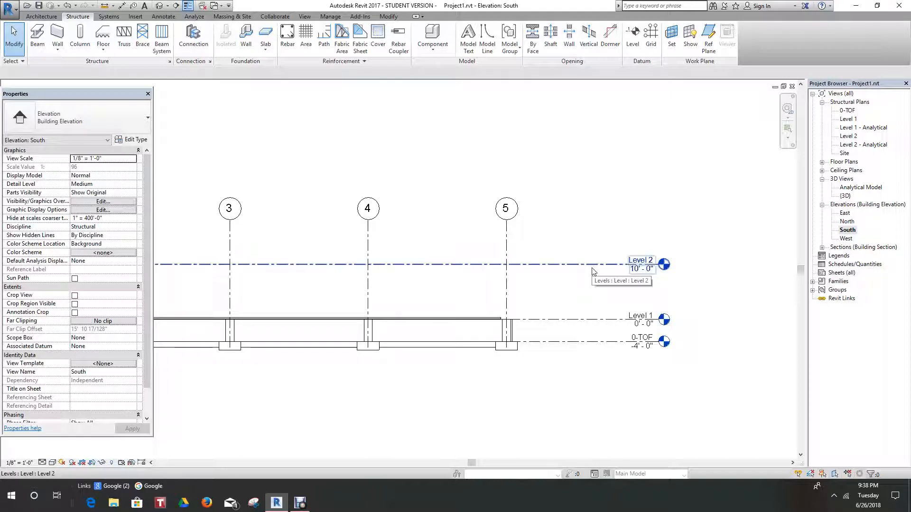
pyautogui.scroll(-1, 586, 267)
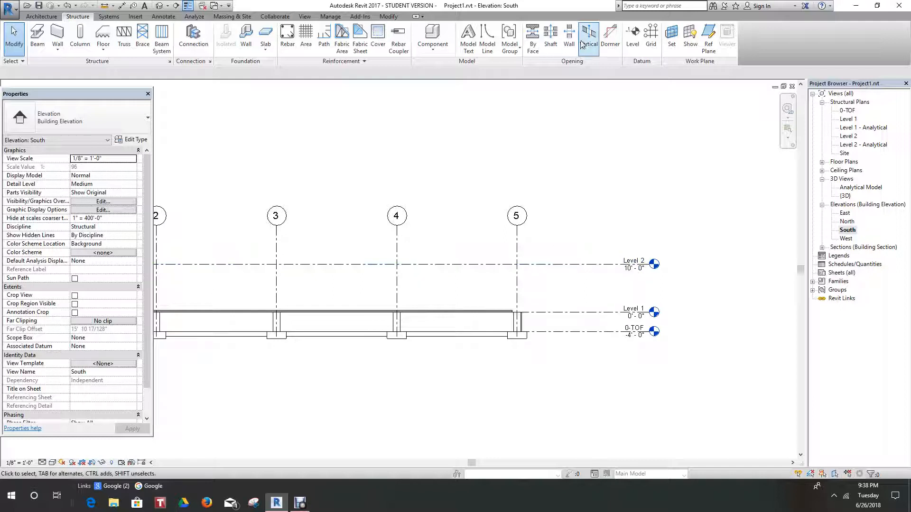
# Draw a new level above Level 2 at about 18' 1 3/8", with its ends aligned to the existing levels
pyautogui.click(43, 16)
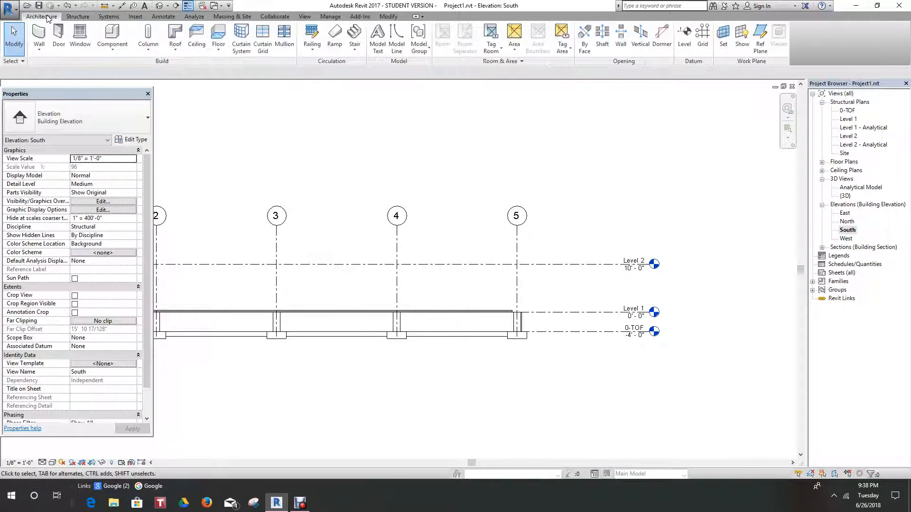
pyautogui.click(78, 17)
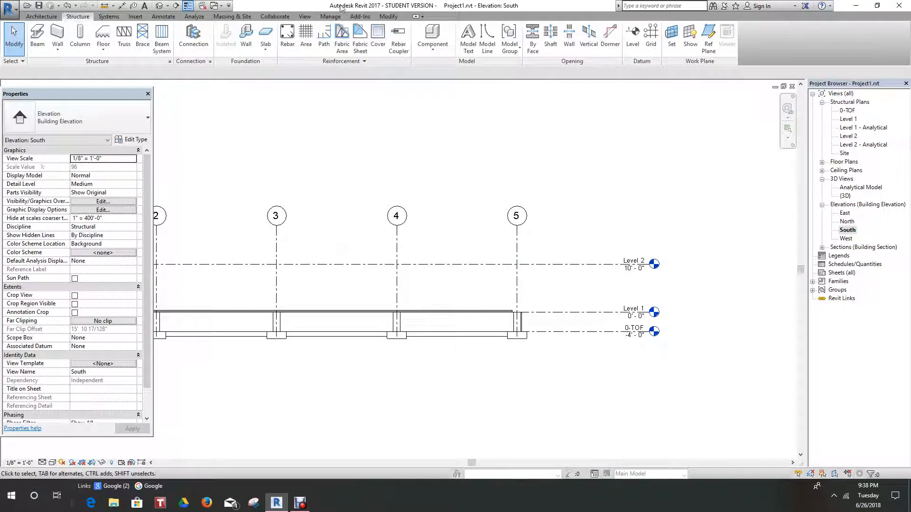
pyautogui.click(633, 35)
pyautogui.scroll(-3, 531, 254)
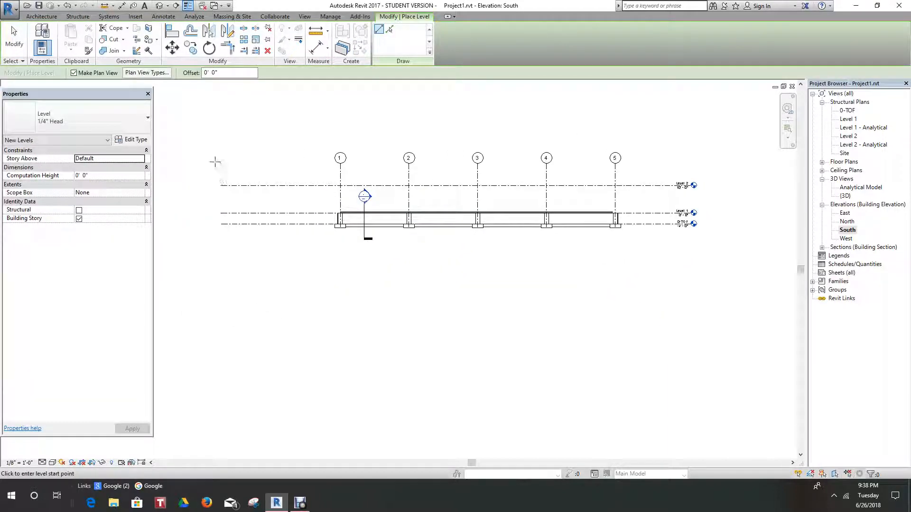
pyautogui.moveTo(569, 157); pyautogui.dragTo(475, 174, button='middle')
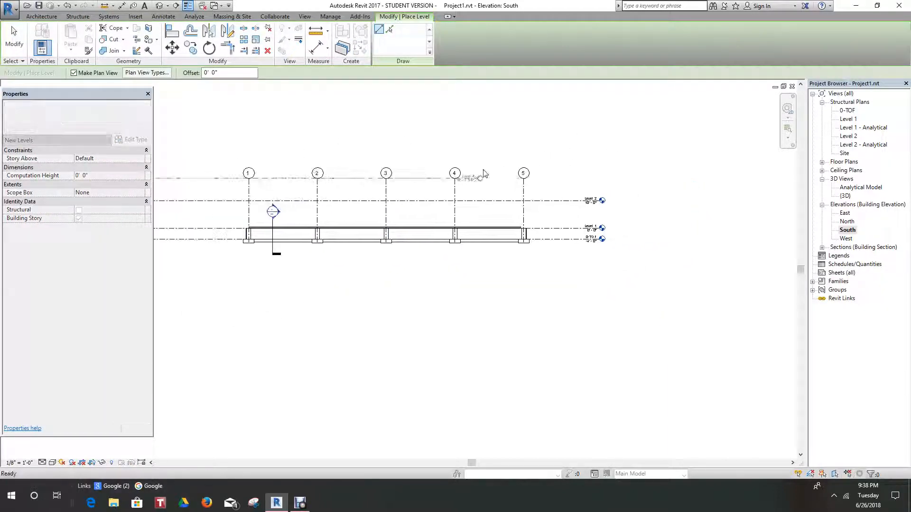
pyautogui.scroll(2, 588, 159)
pyautogui.click(607, 163)
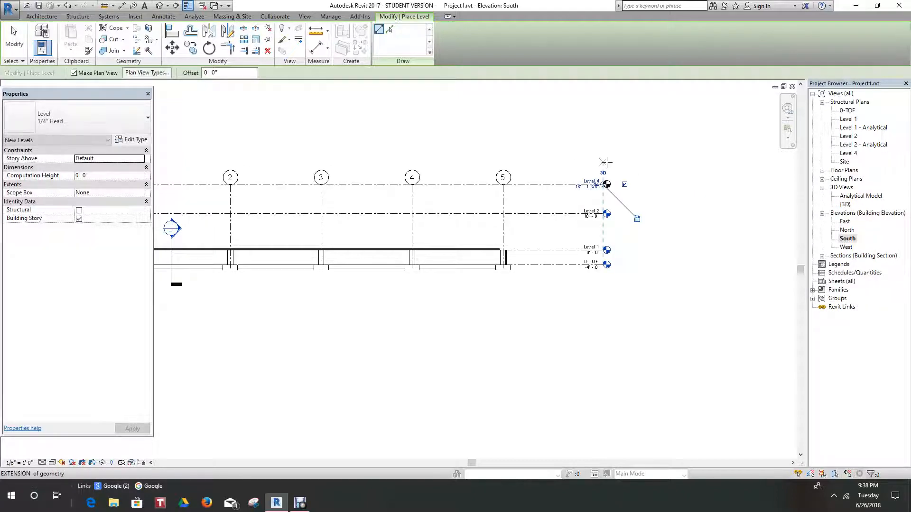
pyautogui.rightClick(607, 162)
pyautogui.click(12, 39)
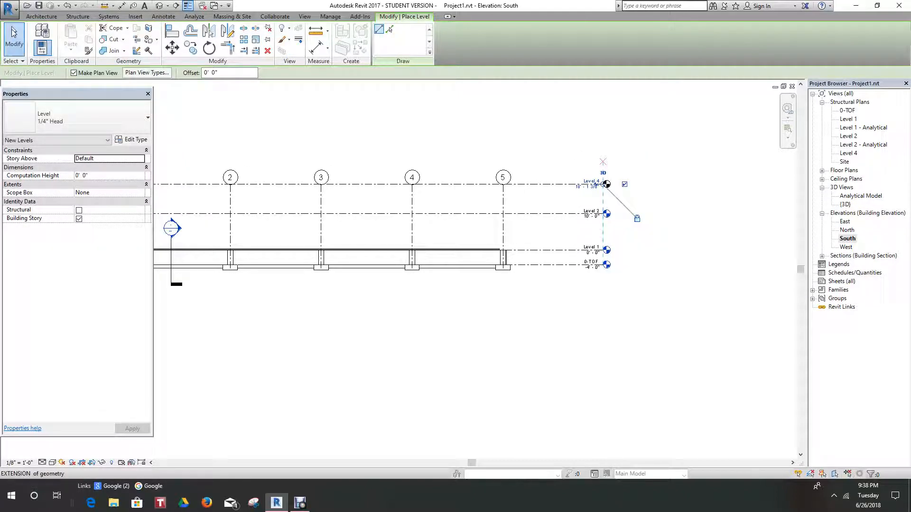
# Set the new topmost level's elevation to 20' 0"
pyautogui.scroll(4, 616, 177)
pyautogui.click(616, 177)
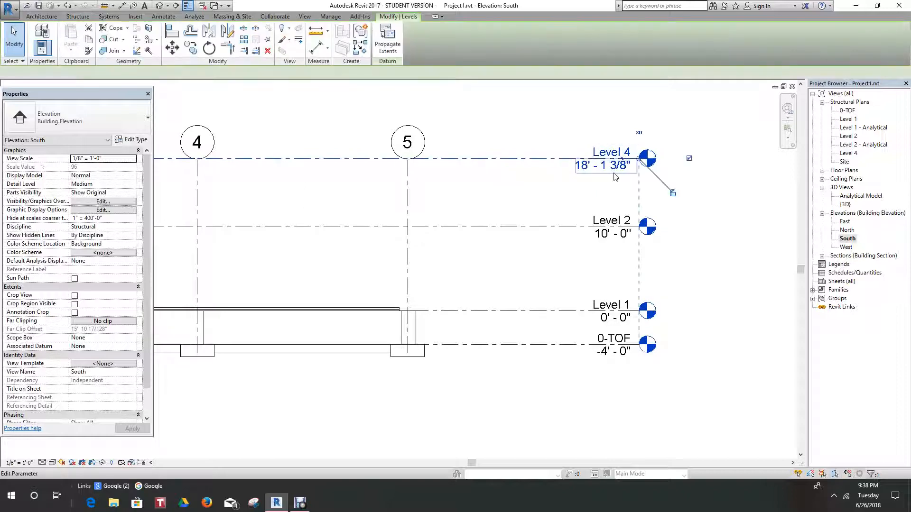
pyautogui.click(614, 166)
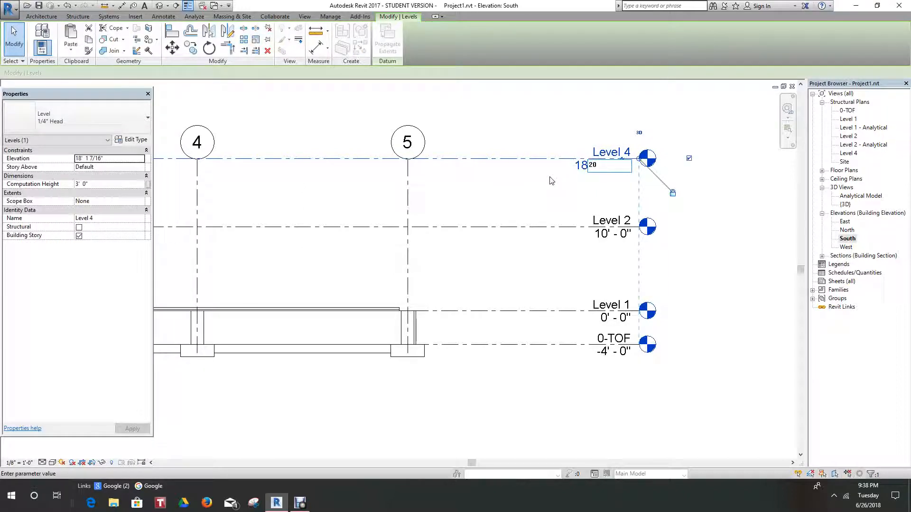
pyautogui.write('20')
pyautogui.press('Return')
pyautogui.click(539, 124)
pyautogui.scroll(2, 490, 284)
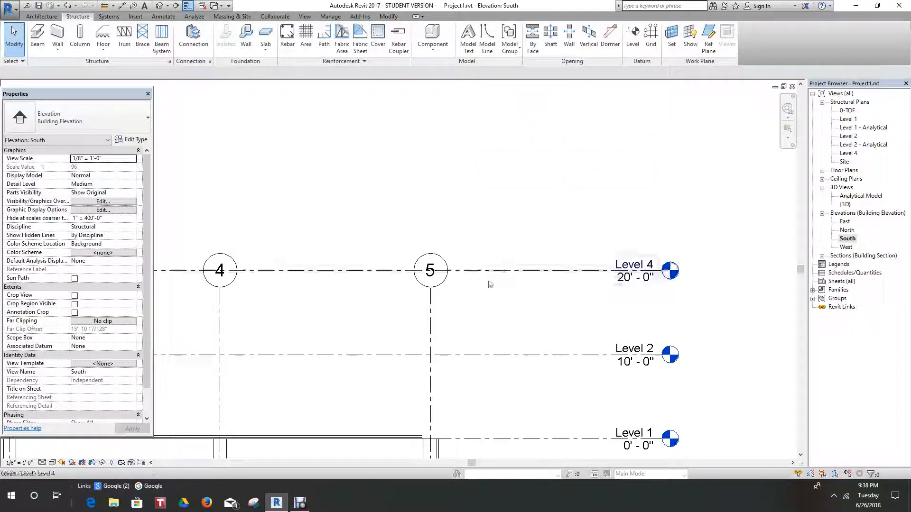
pyautogui.scroll(-1, 461, 288)
pyautogui.moveTo(462, 277); pyautogui.dragTo(465, 167, button='middle')
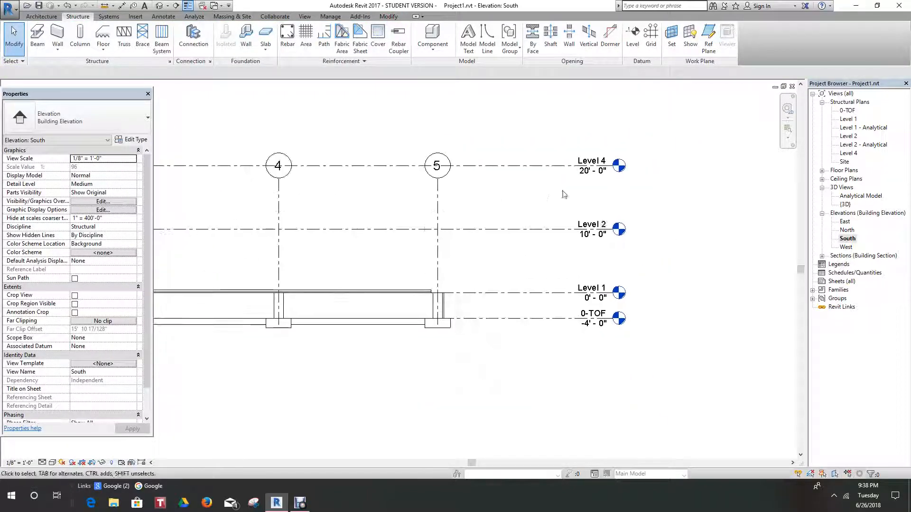
pyautogui.scroll(1, 564, 194)
pyautogui.moveTo(606, 165); pyautogui.dragTo(607, 197, button='middle')
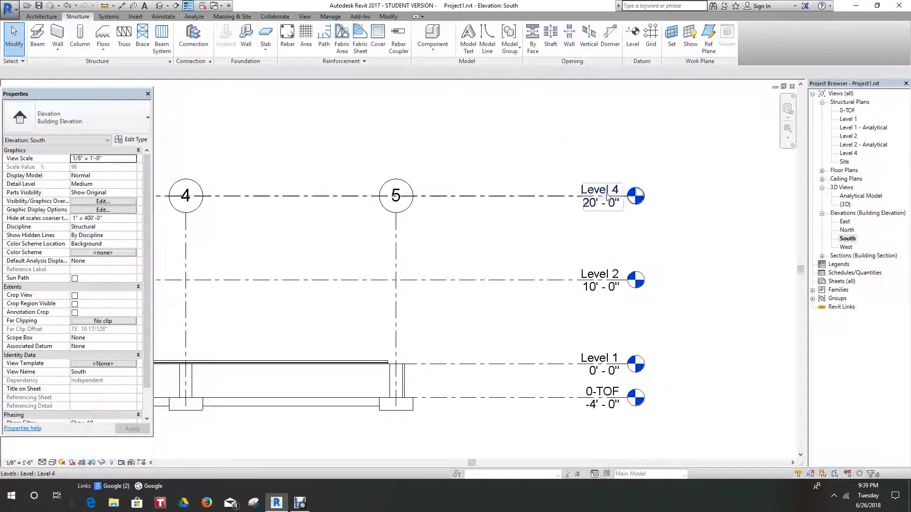
pyautogui.click(607, 195)
pyautogui.click(607, 196)
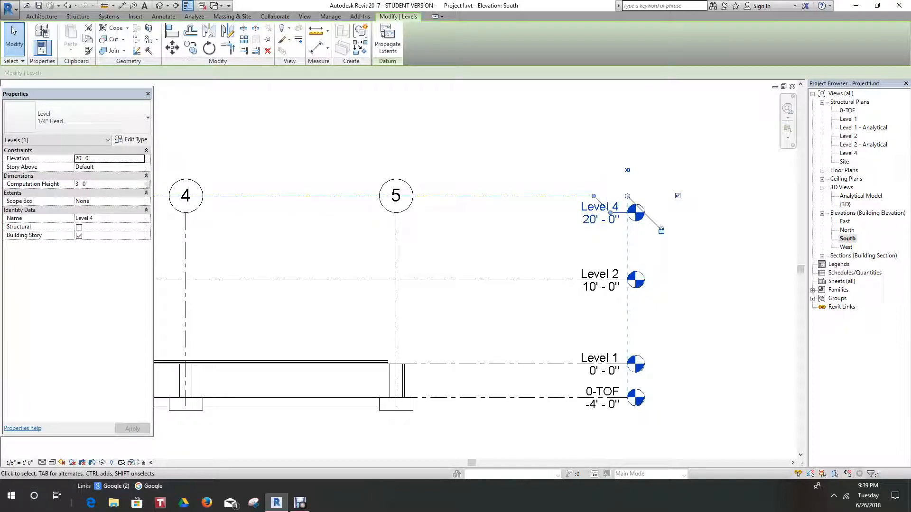
pyautogui.click(68, 5)
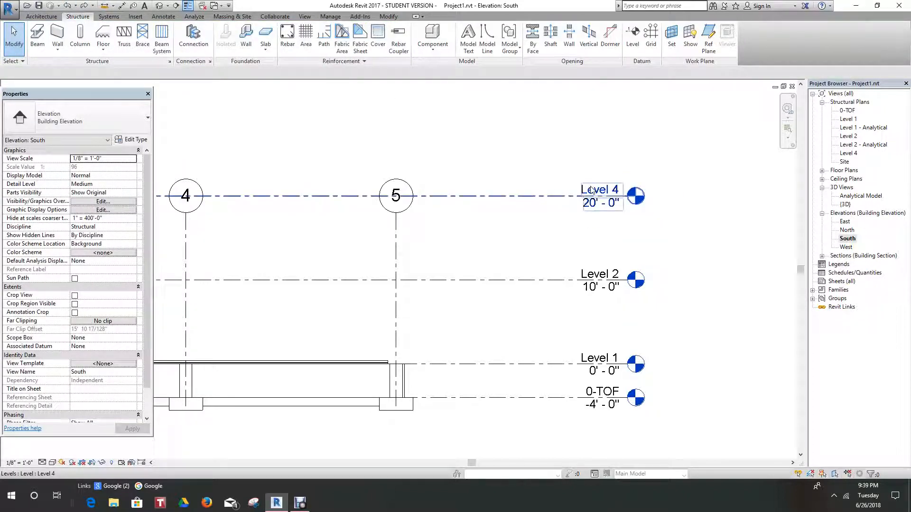
# Rename the 20' 0" level to Level 3, renaming its corresponding views as well
pyautogui.doubleClick(592, 189)
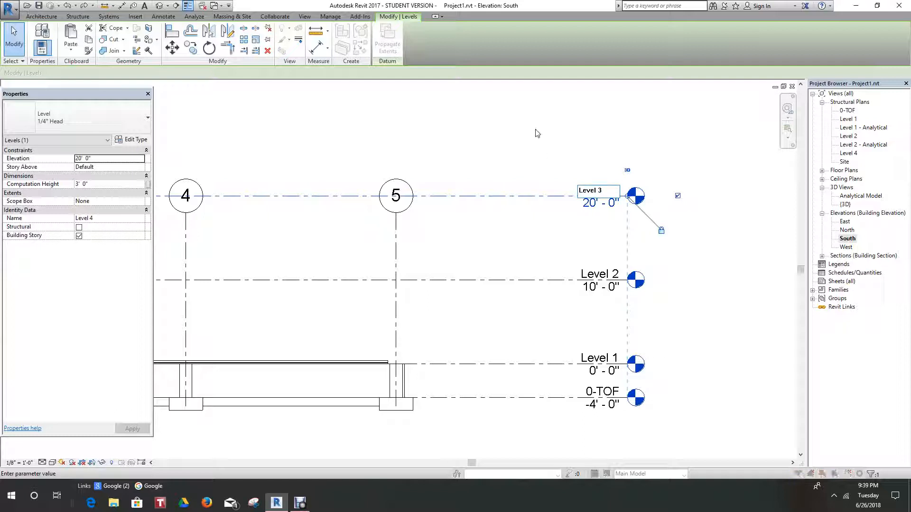
pyautogui.press('Return')
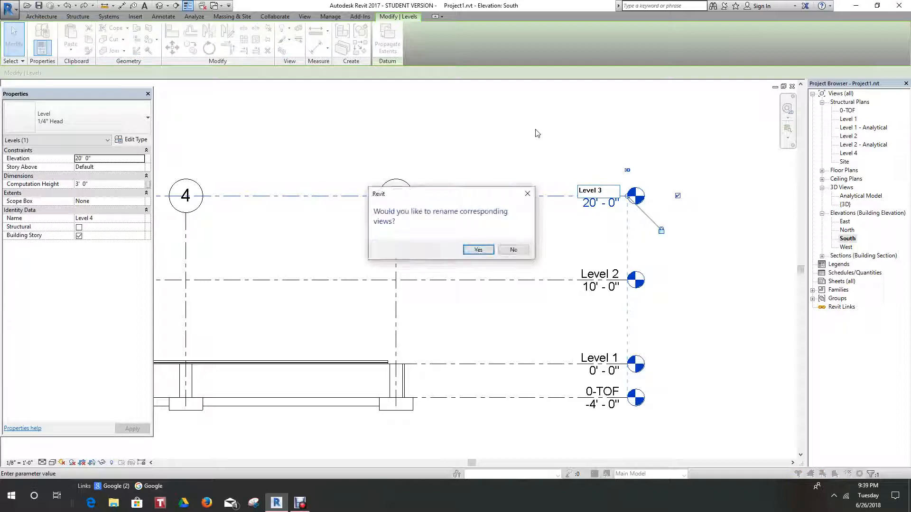
pyautogui.click(479, 251)
# Extend the upper ends of the aligned grids 1 to 5 together so their bubbles sit well above Level 3
pyautogui.moveTo(622, 407); pyautogui.dragTo(619, 392, button='middle')
pyautogui.scroll(1, 611, 386)
pyautogui.scroll(-3, 609, 387)
pyautogui.moveTo(533, 326); pyautogui.dragTo(550, 370, button='middle')
pyautogui.scroll(-1, 460, 317)
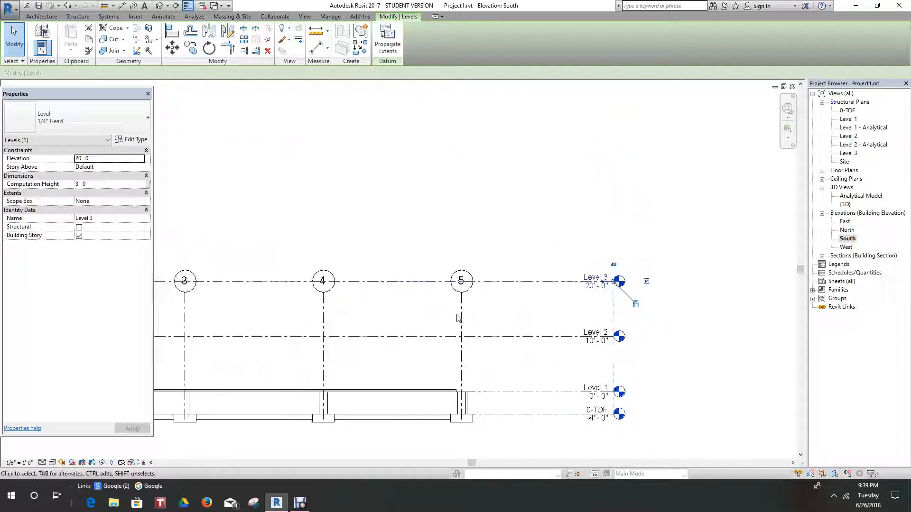
pyautogui.scroll(1, 459, 306)
pyautogui.click(463, 308)
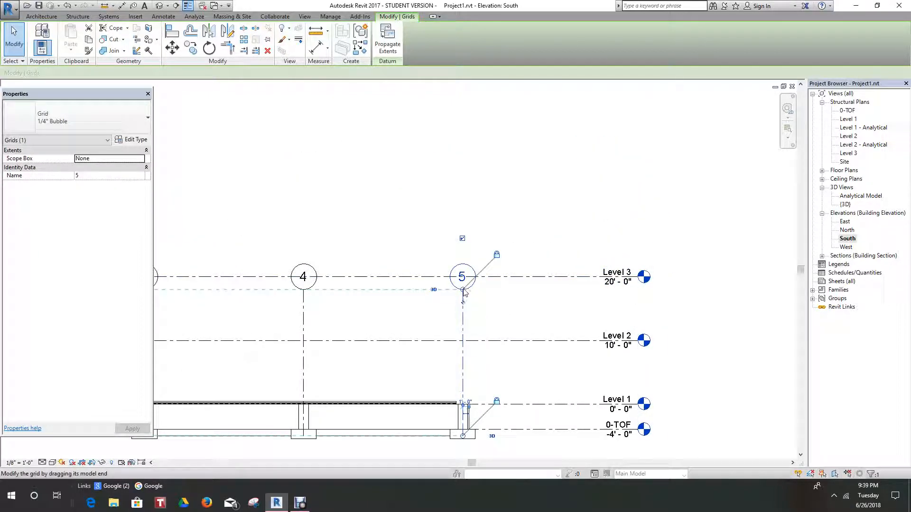
pyautogui.moveTo(463, 290); pyautogui.dragTo(462, 152)
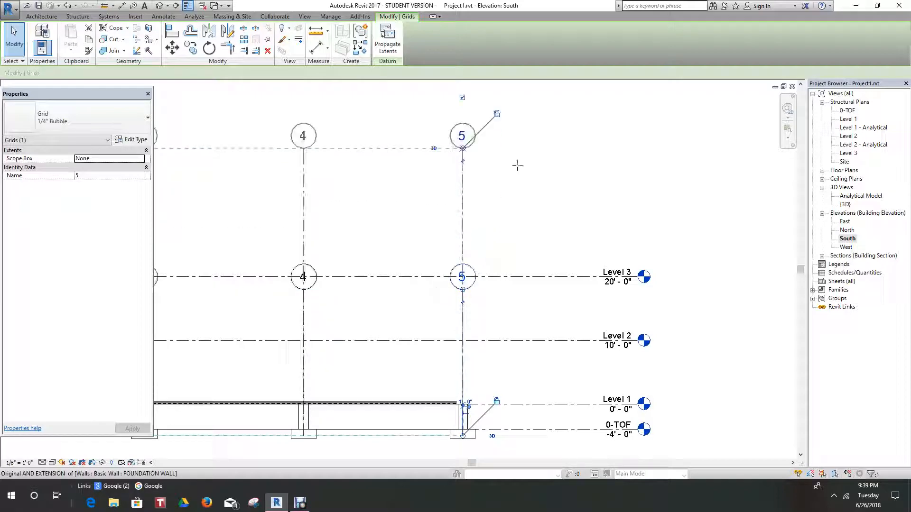
pyautogui.click(524, 214)
pyautogui.scroll(-2, 524, 213)
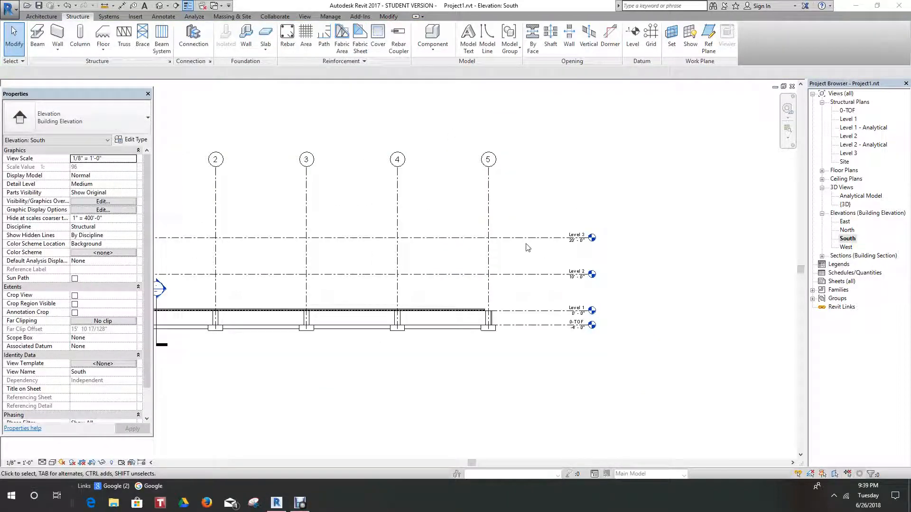
# Draw another level above Level 3 at about 29' 1 1/2", with its ends aligned to the levels below
pyautogui.scroll(-2, 526, 248)
pyautogui.scroll(1, 533, 248)
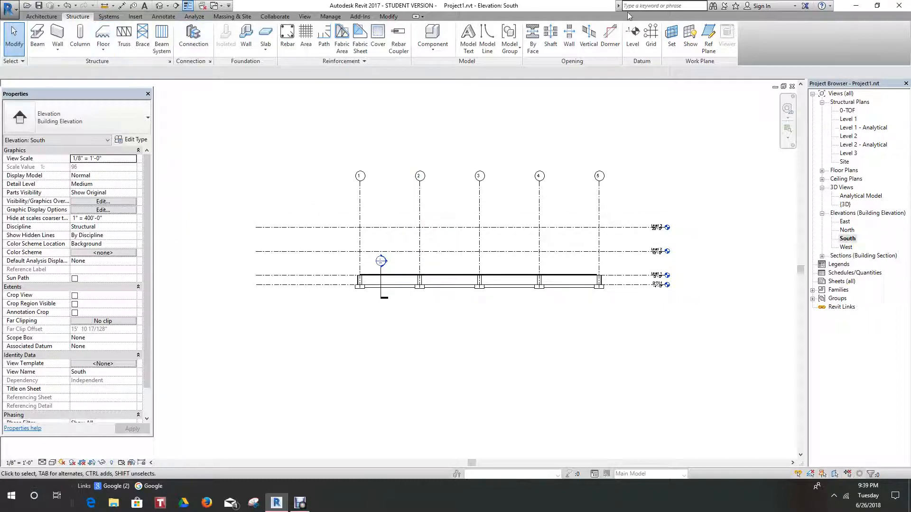
pyautogui.click(632, 36)
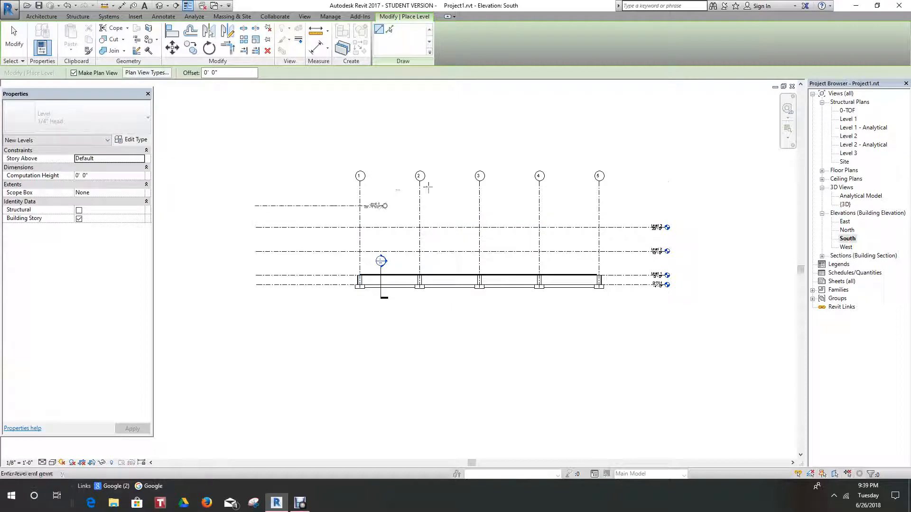
pyautogui.click(670, 187)
pyautogui.scroll(3, 667, 186)
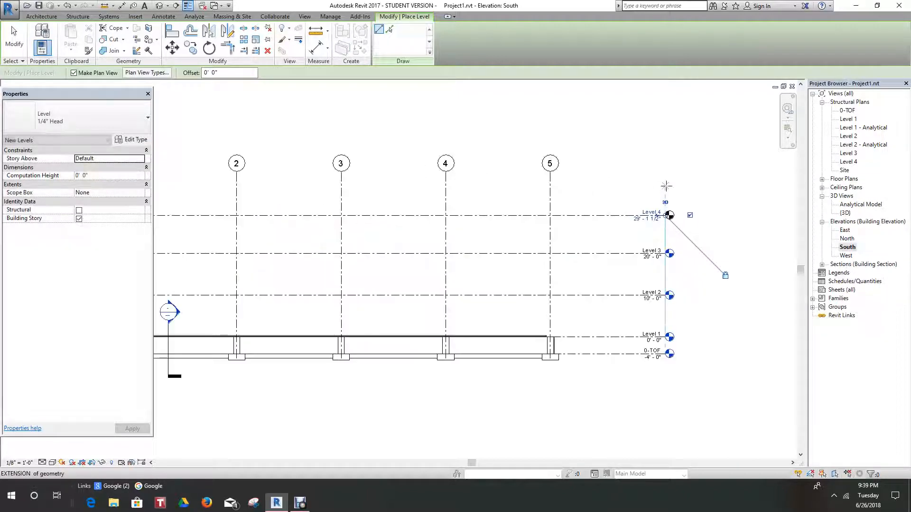
pyautogui.scroll(4, 529, 205)
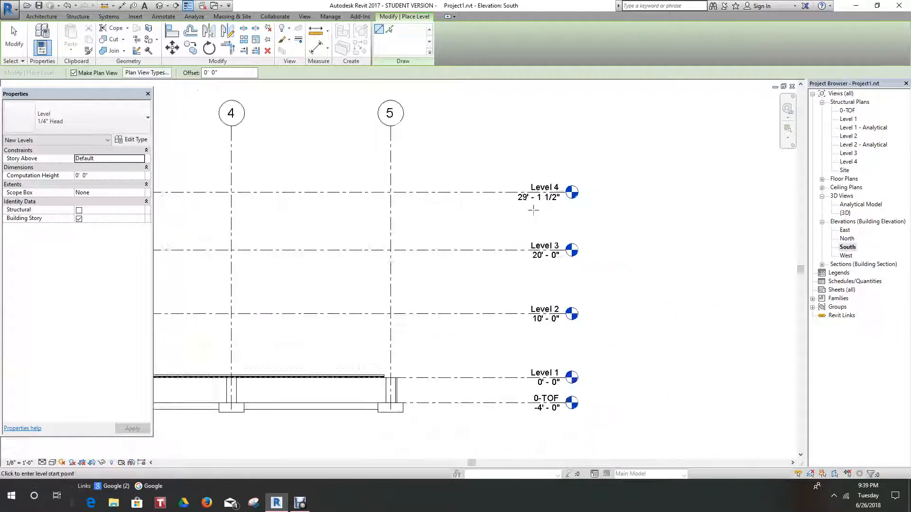
pyautogui.rightClick(528, 205)
pyautogui.click(536, 211)
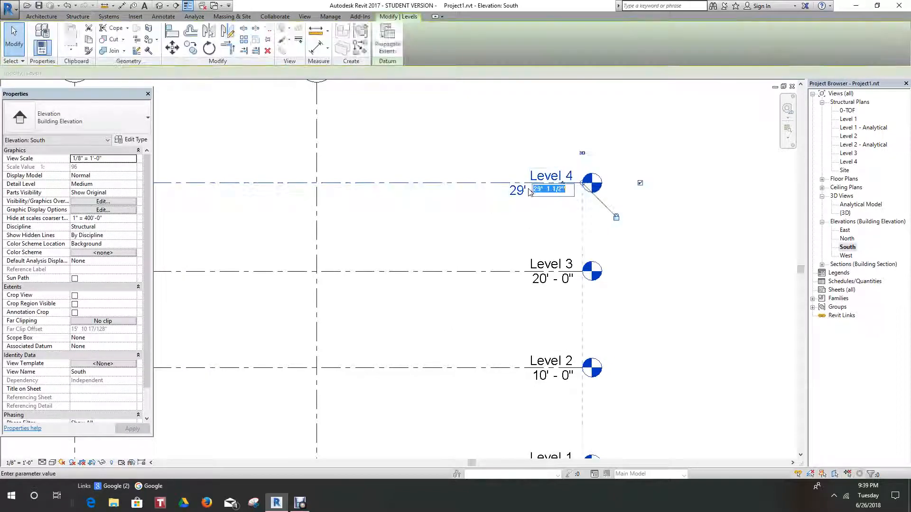
# Set Level 4's elevation to 30' 0"
pyautogui.doubleClick(543, 190)
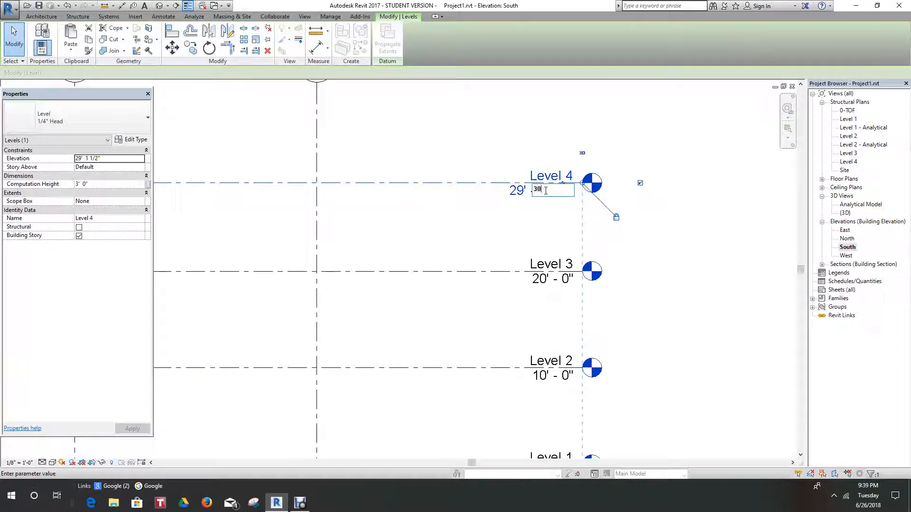
pyautogui.write('30')
pyautogui.press('Return')
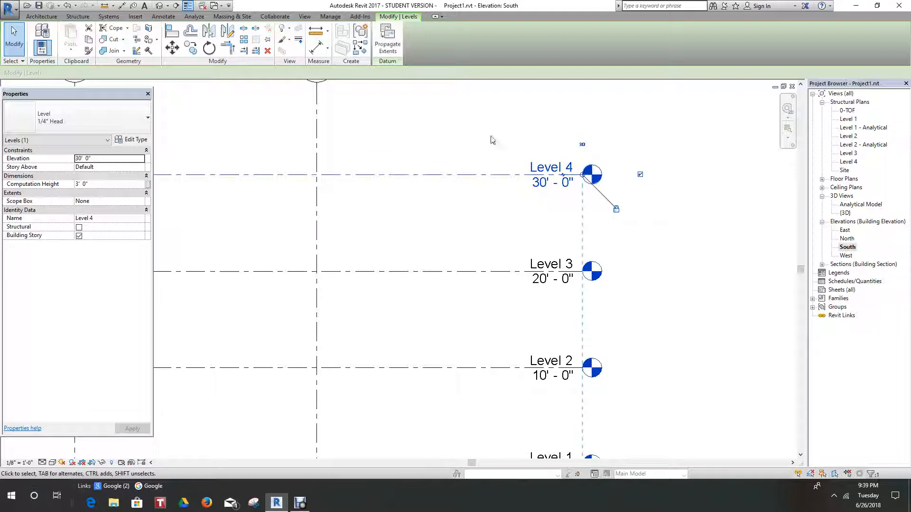
pyautogui.click(479, 139)
pyautogui.scroll(-3, 477, 142)
pyautogui.scroll(-5, 464, 238)
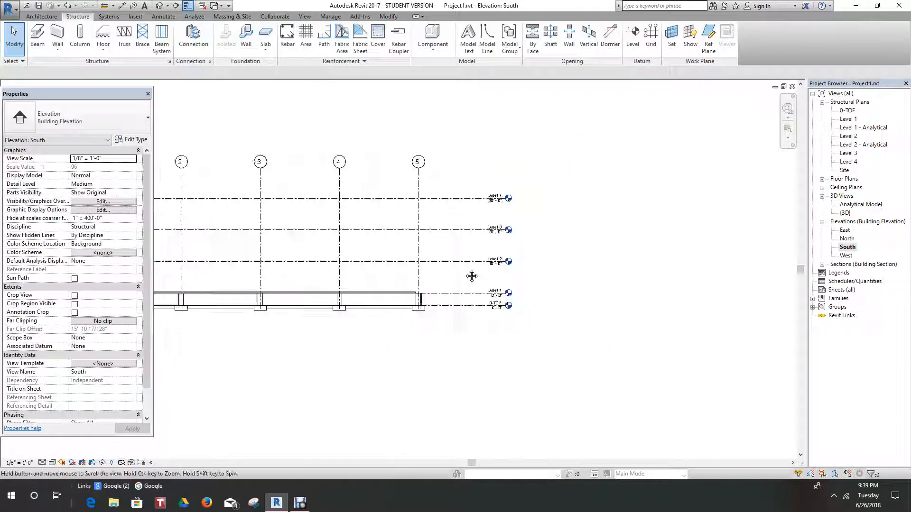
# Review the full set of levels and grids in the South elevation and return to the Level 1 structural plan
pyautogui.scroll(2, 285, 280)
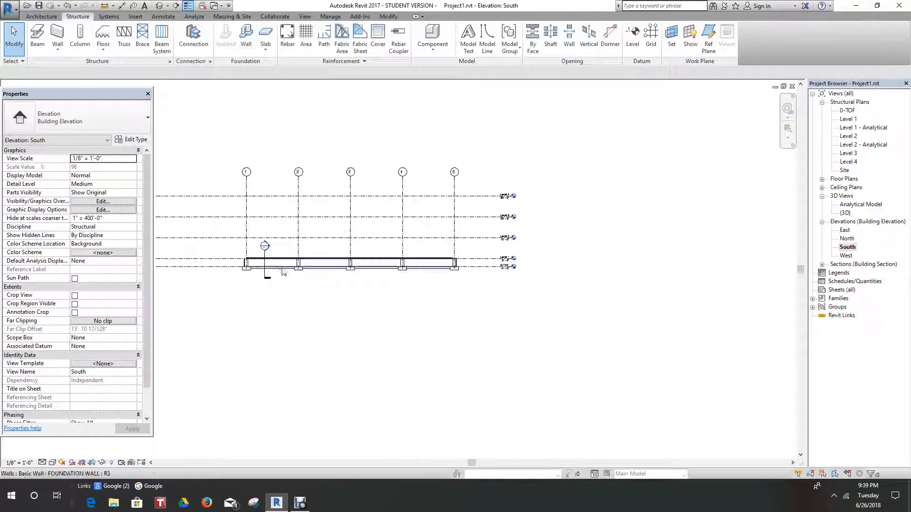
pyautogui.scroll(-3, 333, 352)
pyautogui.middleClick(336, 350)
pyautogui.middleClick(335, 350)
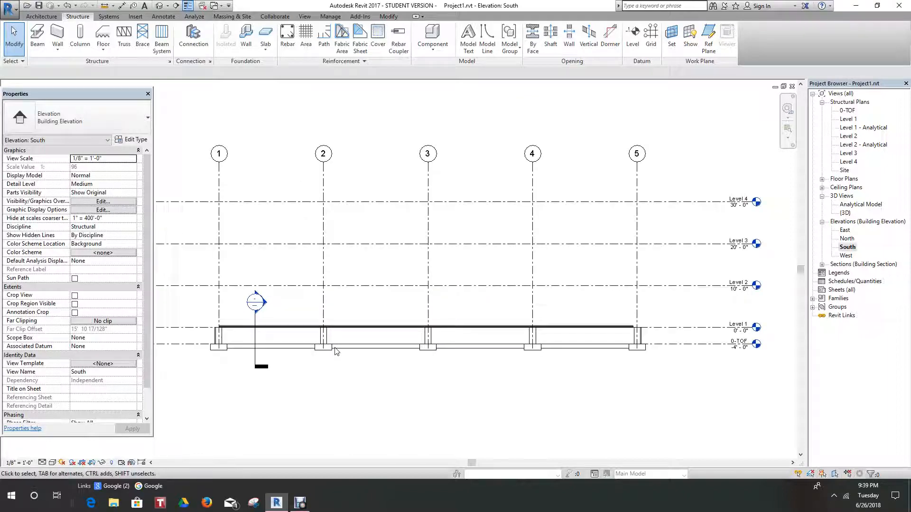
pyautogui.doubleClick(849, 119)
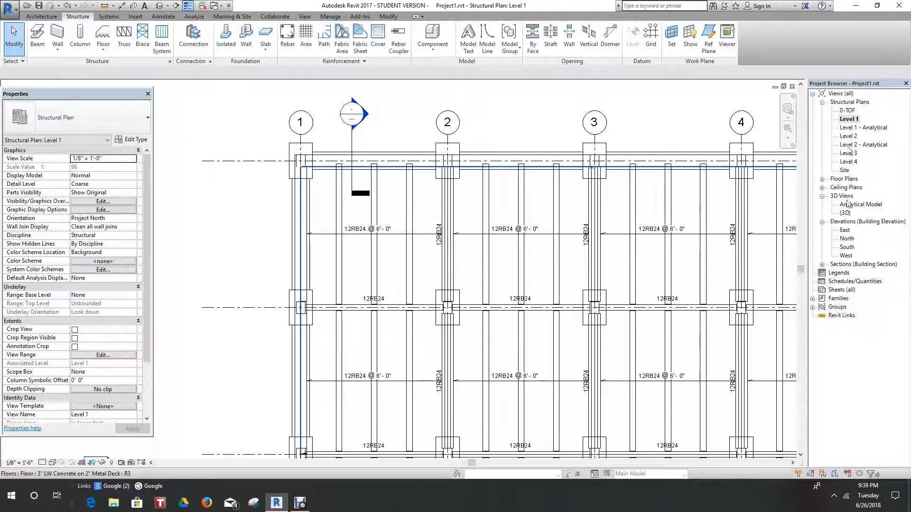
# Examine the Level 1 floor slab's position and properties in the South elevation, along with the levels above it
pyautogui.doubleClick(849, 247)
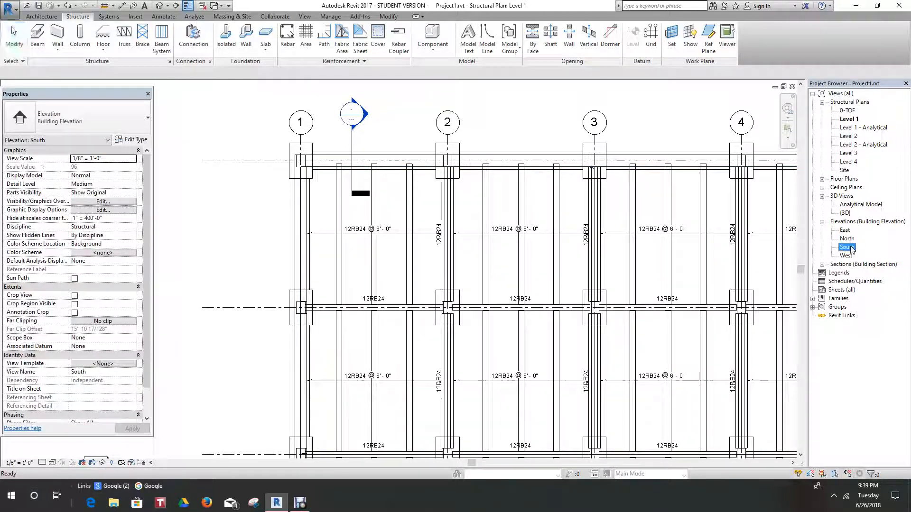
pyautogui.scroll(3, 406, 343)
pyautogui.moveTo(407, 342); pyautogui.dragTo(534, 292, button='middle')
pyautogui.scroll(4, 248, 277)
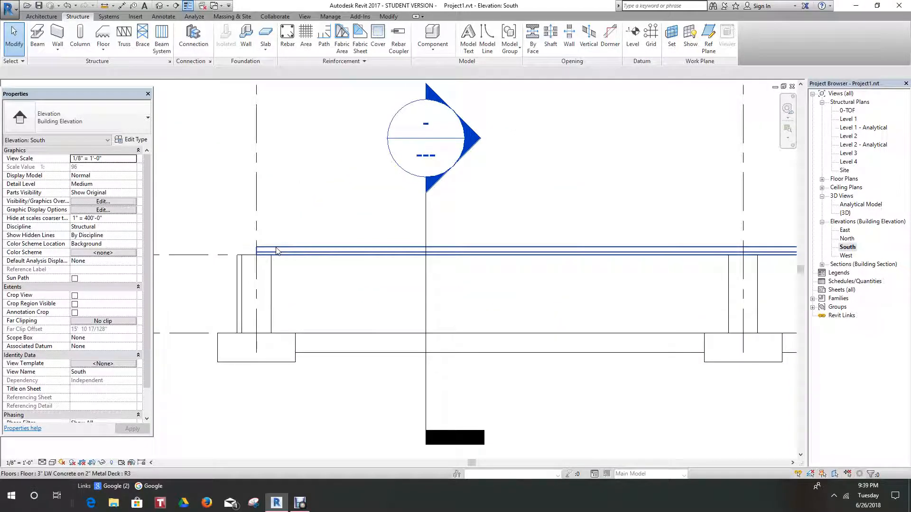
pyautogui.click(277, 250)
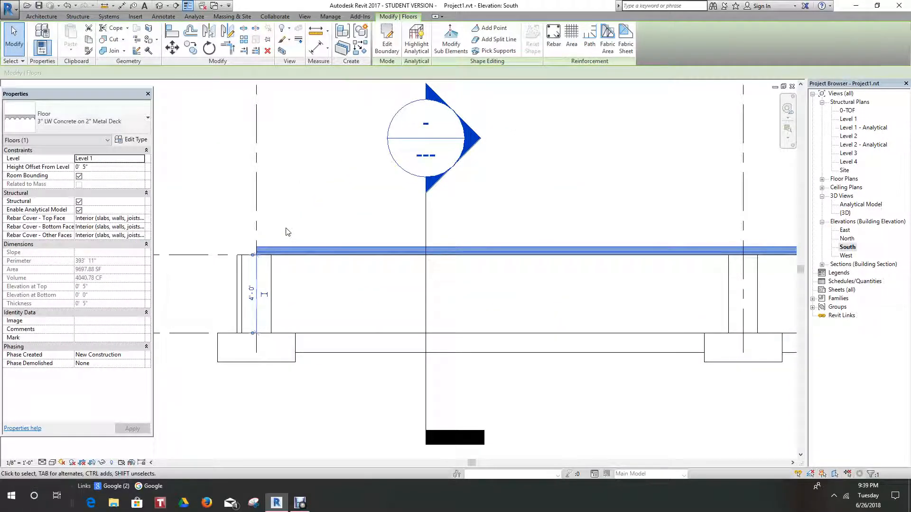
pyautogui.scroll(-2, 286, 232)
pyautogui.click(287, 228)
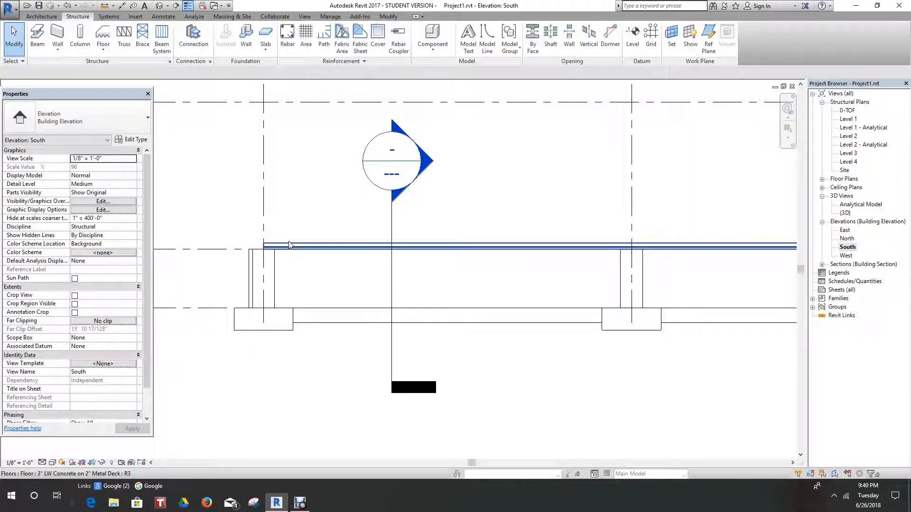
pyautogui.click(290, 245)
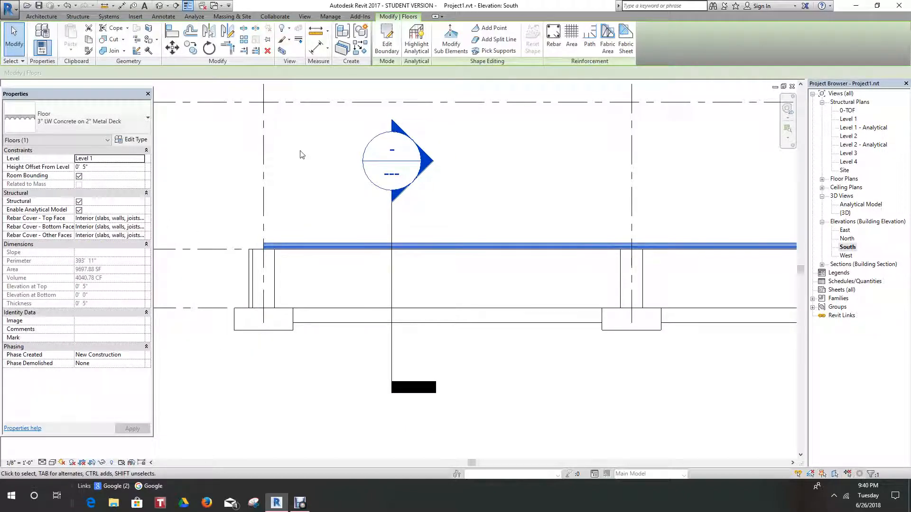
pyautogui.click(300, 178)
pyautogui.scroll(-5, 297, 228)
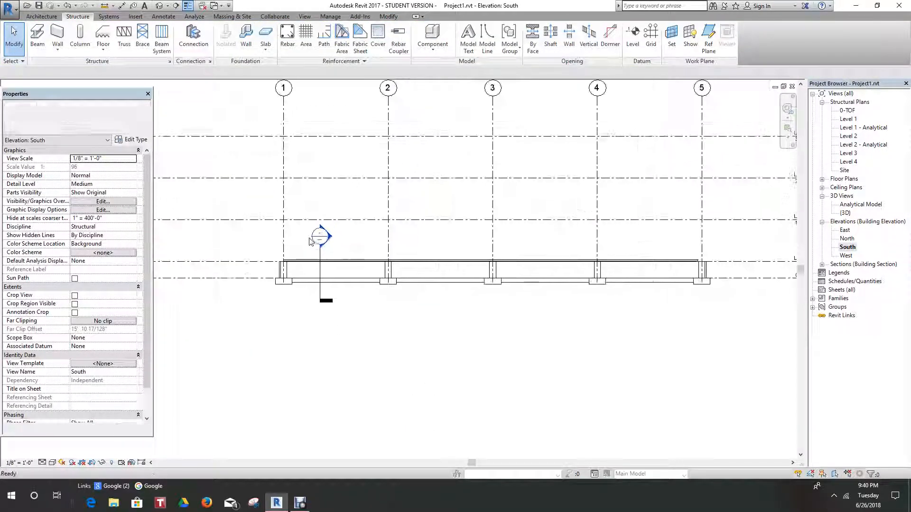
pyautogui.scroll(-1, 327, 248)
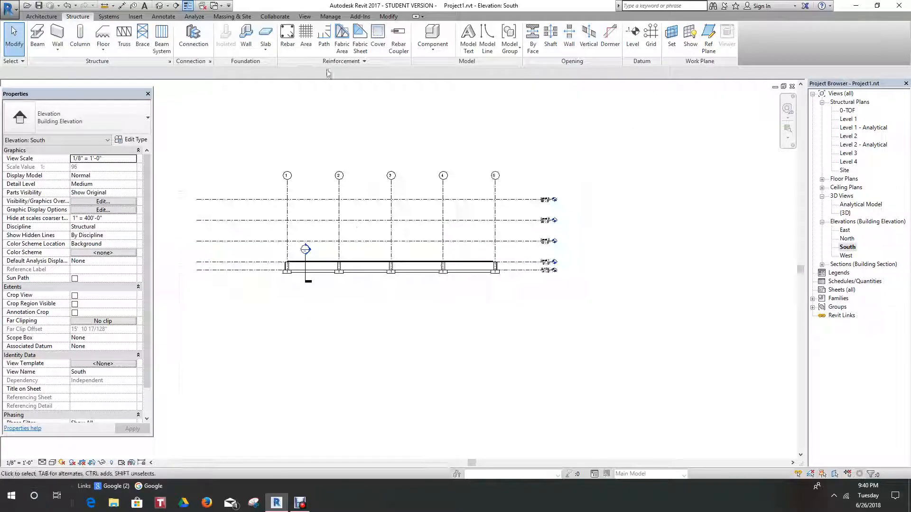
# In the Level 1 structural plan, start placing vertical structural columns with the W Shapes-Column type W10X49
pyautogui.doubleClick(854, 120)
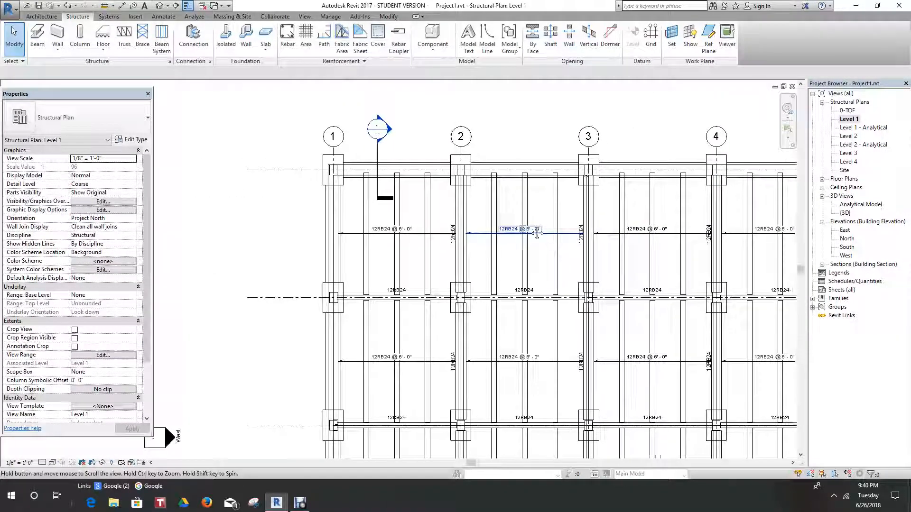
pyautogui.scroll(-5, 458, 201)
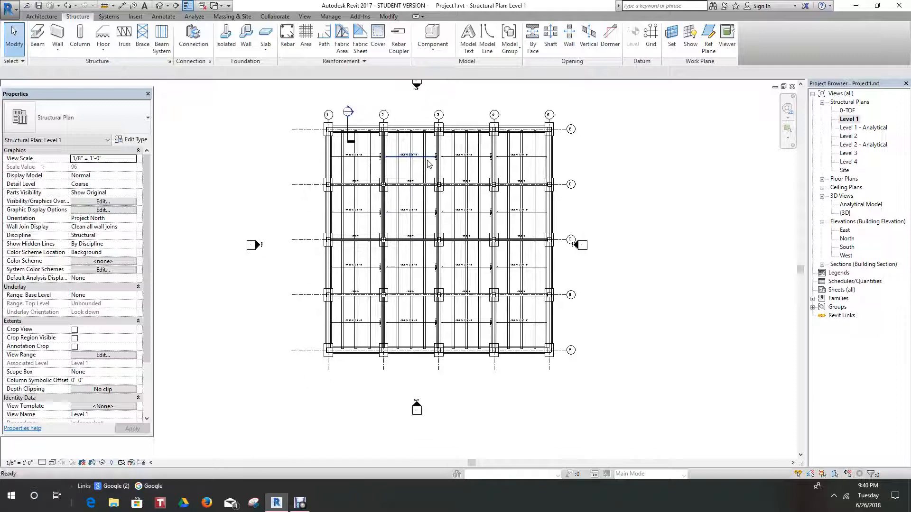
pyautogui.scroll(1, 462, 230)
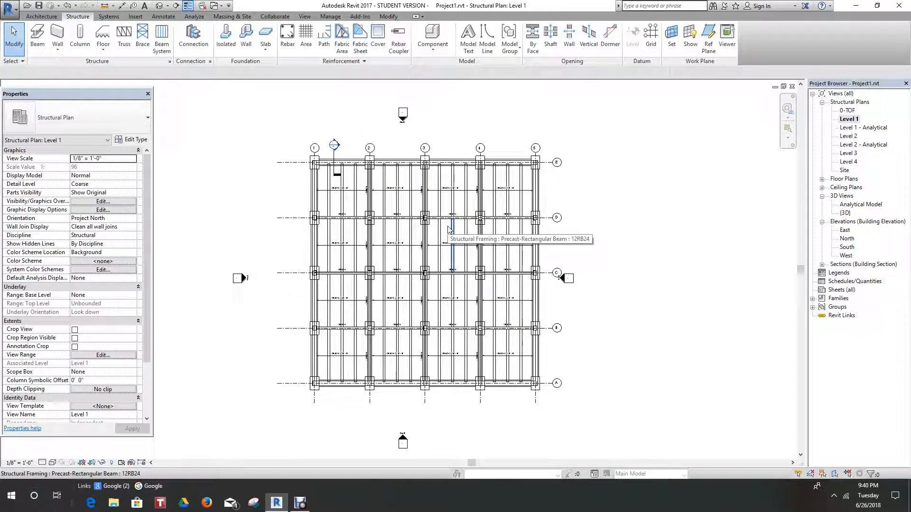
pyautogui.scroll(-1, 286, 162)
pyautogui.moveTo(285, 162); pyautogui.dragTo(234, 168, button='middle')
pyautogui.scroll(3, 230, 114)
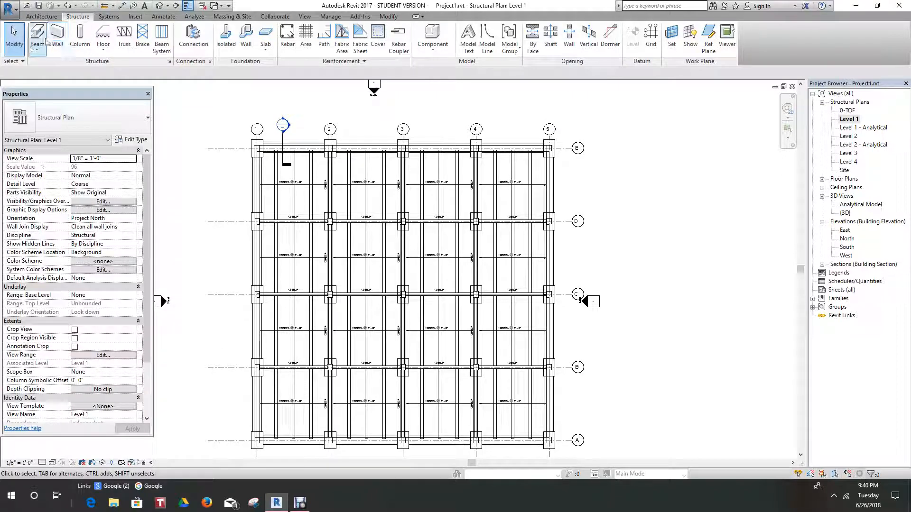
pyautogui.click(79, 37)
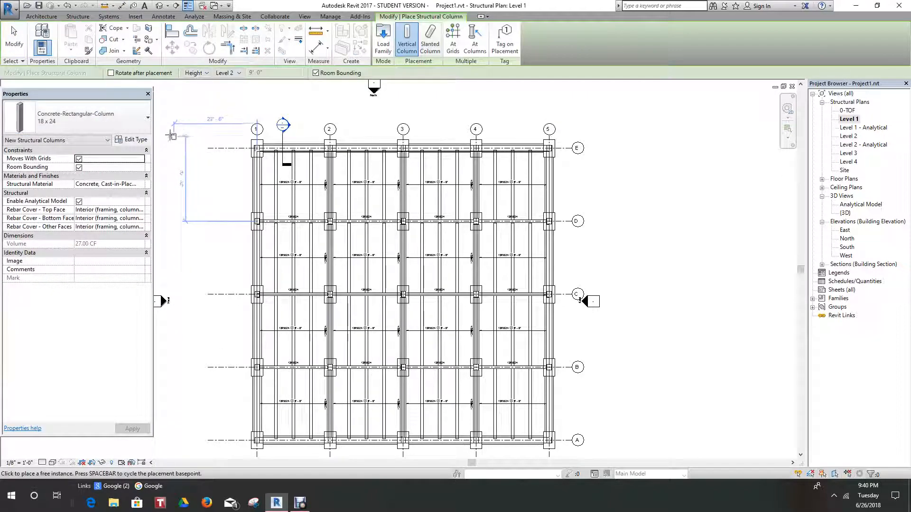
pyautogui.click(147, 119)
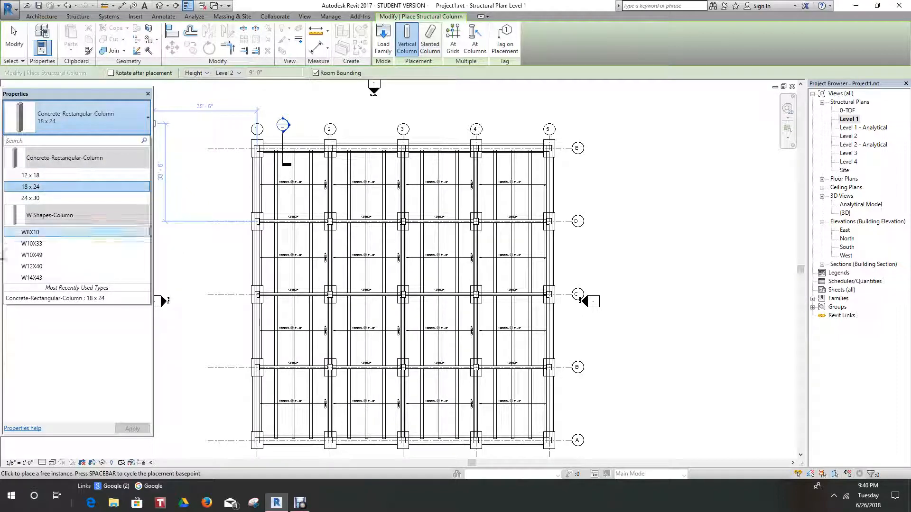
pyautogui.click(35, 255)
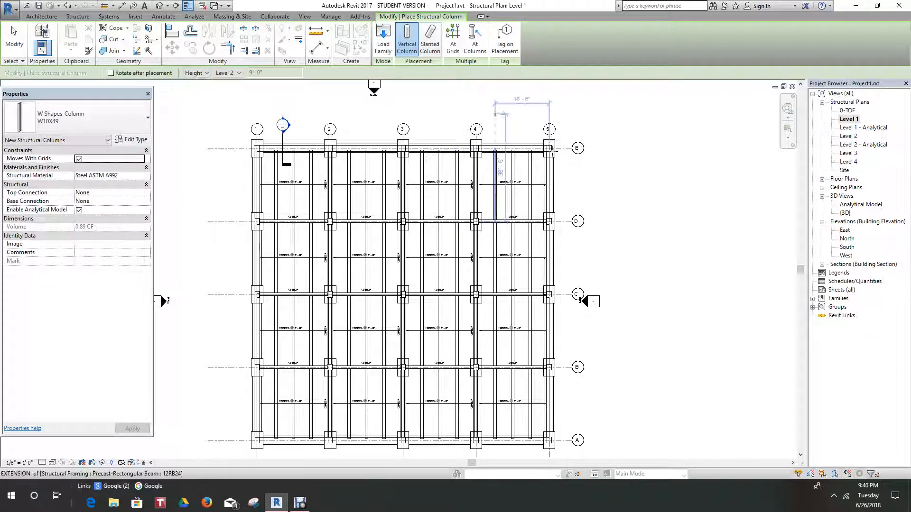
pyautogui.click(452, 41)
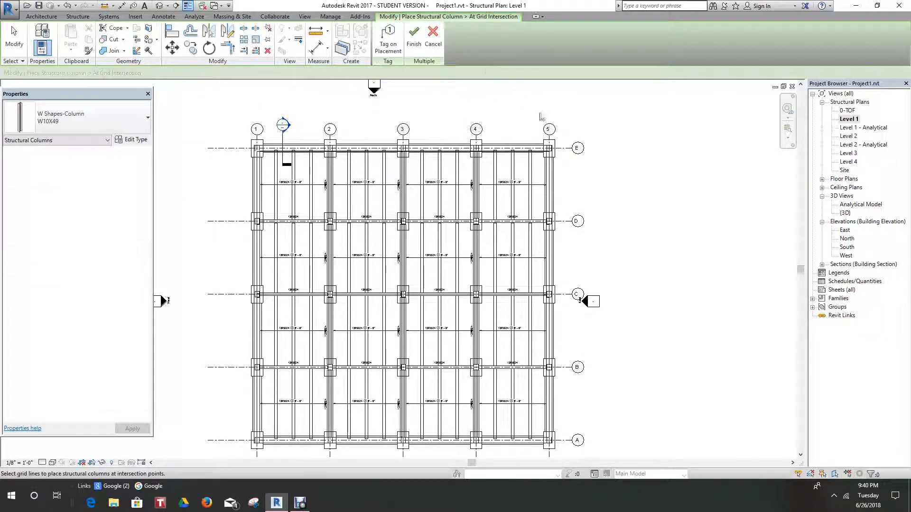
pyautogui.scroll(3, 587, 309)
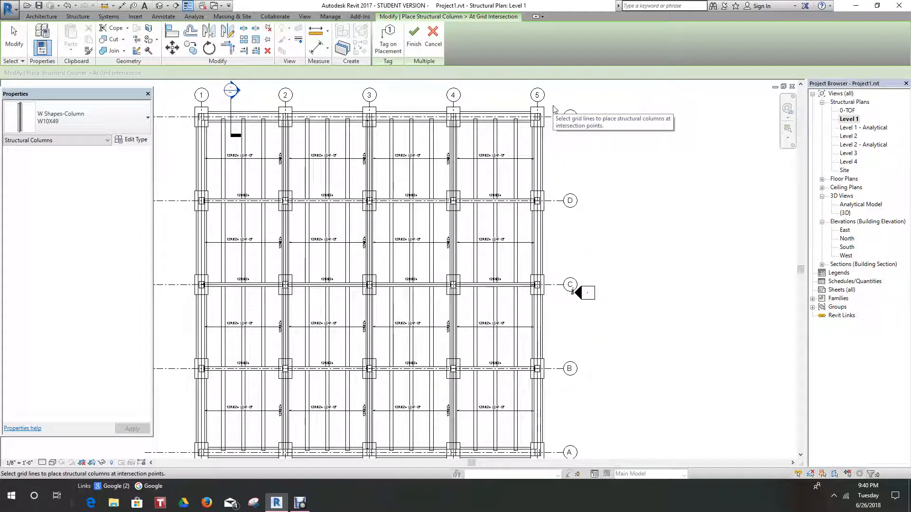
pyautogui.scroll(-4, 551, 114)
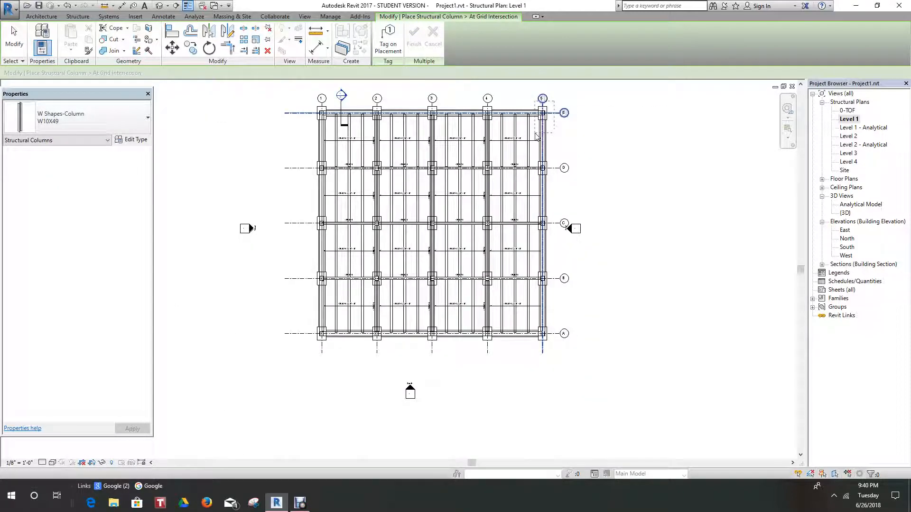
pyautogui.moveTo(535, 134); pyautogui.dragTo(558, 89)
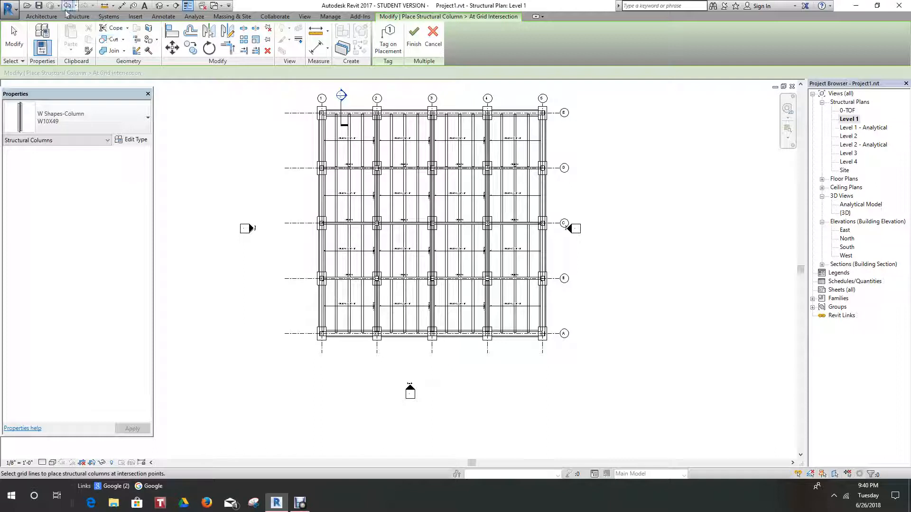
pyautogui.click(79, 17)
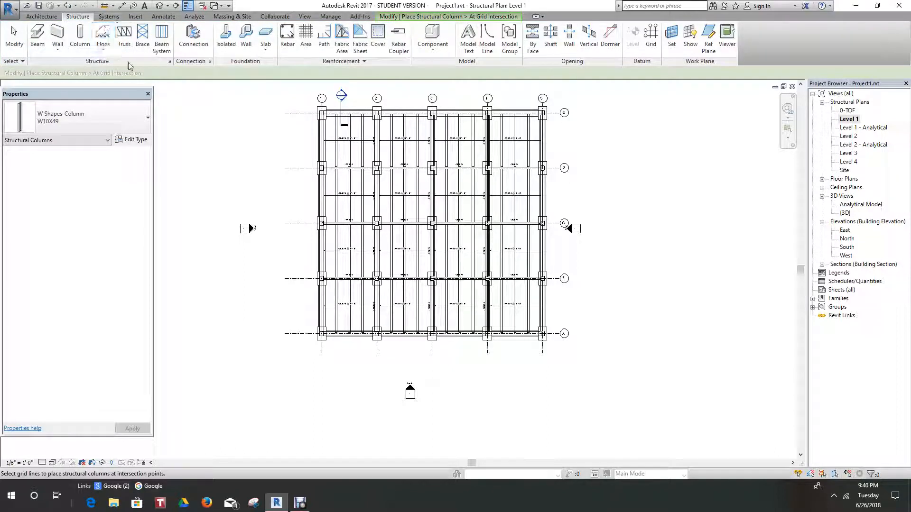
pyautogui.click(80, 38)
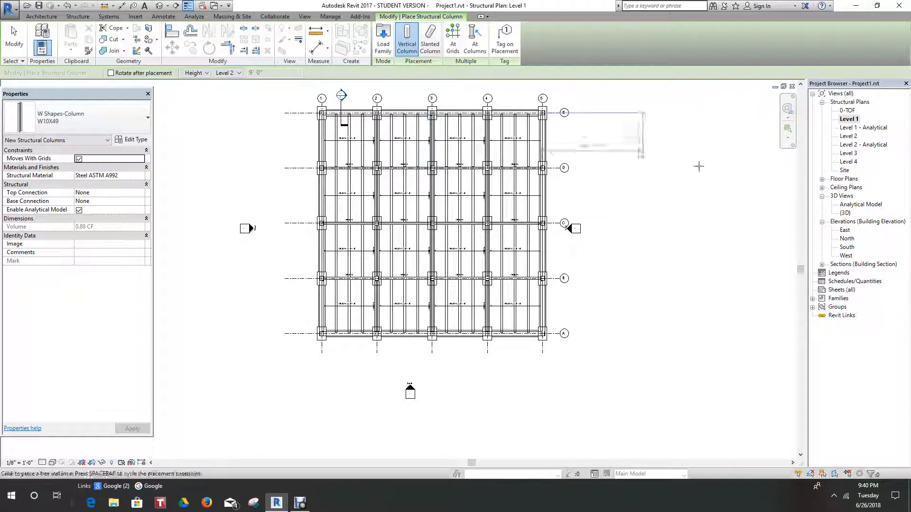
# Check the level spacing above Level 1 in the South elevation and return to the Level 1 structural plan
pyautogui.doubleClick(847, 247)
pyautogui.scroll(5, 578, 208)
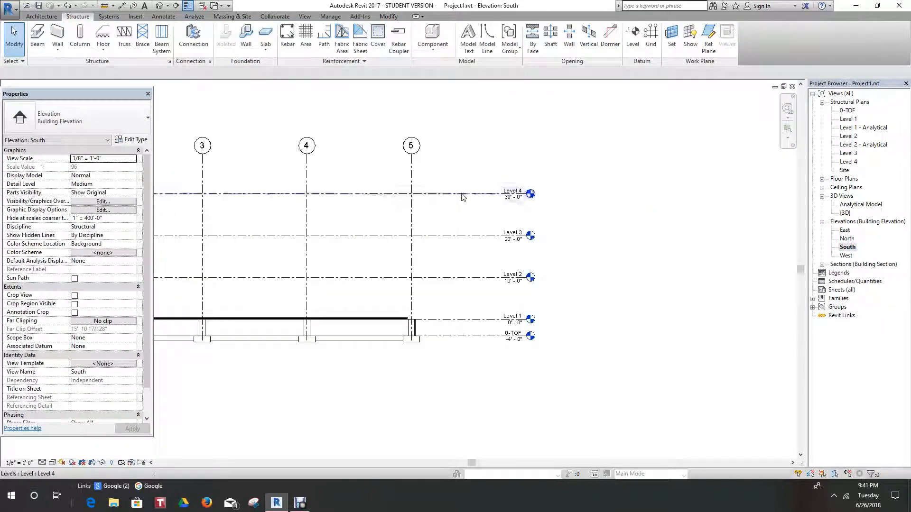
pyautogui.scroll(-5, 463, 198)
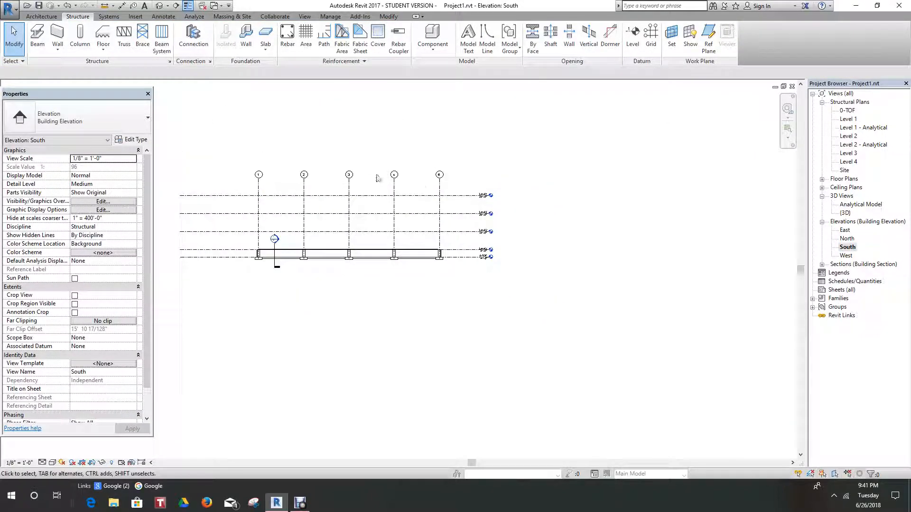
pyautogui.doubleClick(849, 119)
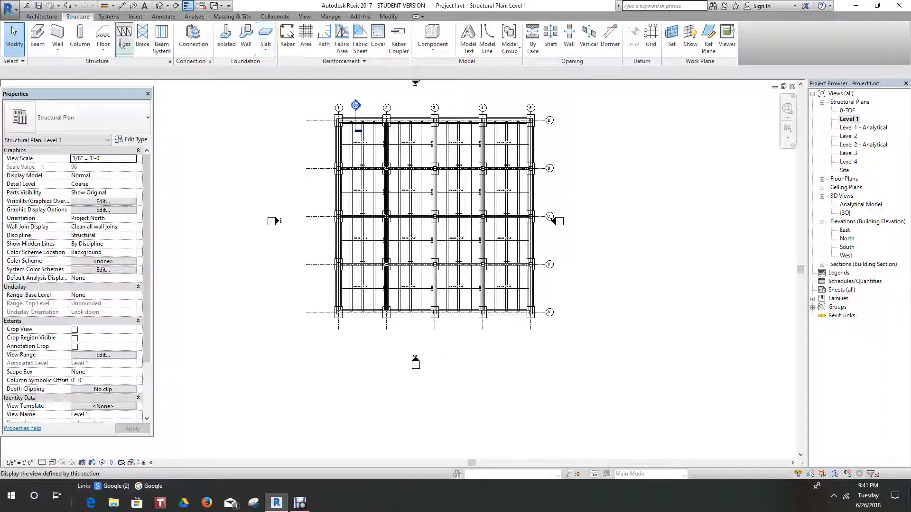
# Place W10X49 columns with height to Level 2 at all intersections of grids 1 to 5 and A to E
pyautogui.click(80, 37)
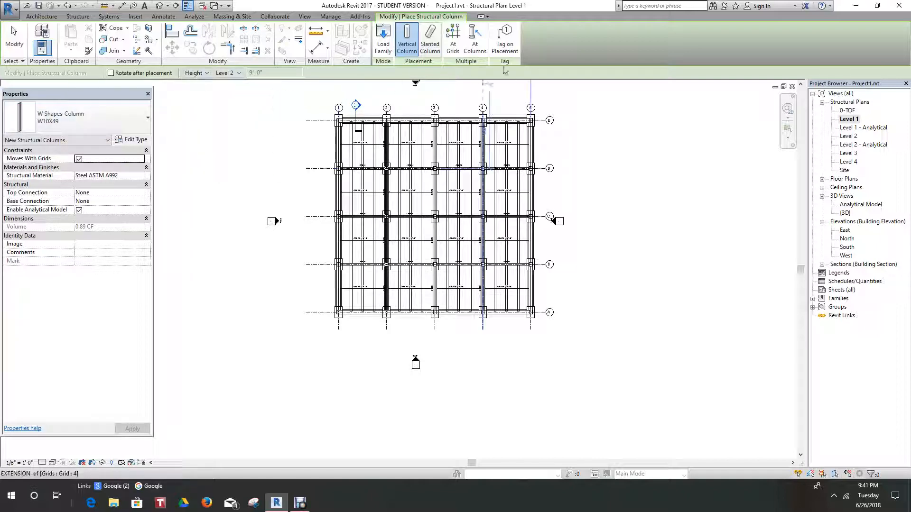
pyautogui.click(453, 32)
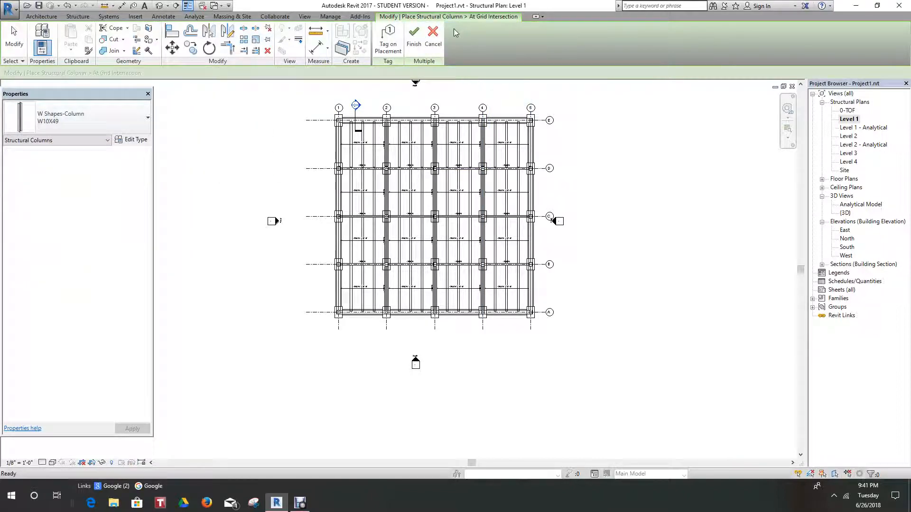
pyautogui.moveTo(542, 112); pyautogui.dragTo(252, 392)
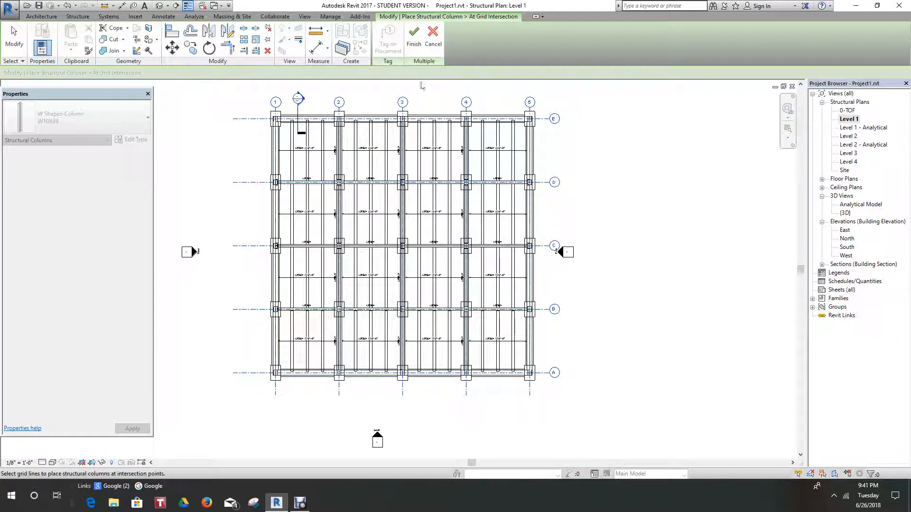
pyautogui.click(413, 36)
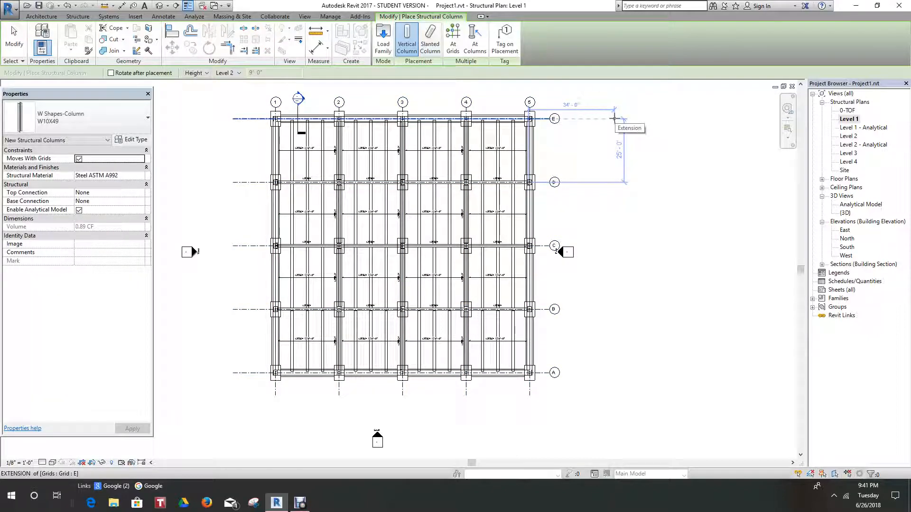
pyautogui.click(15, 38)
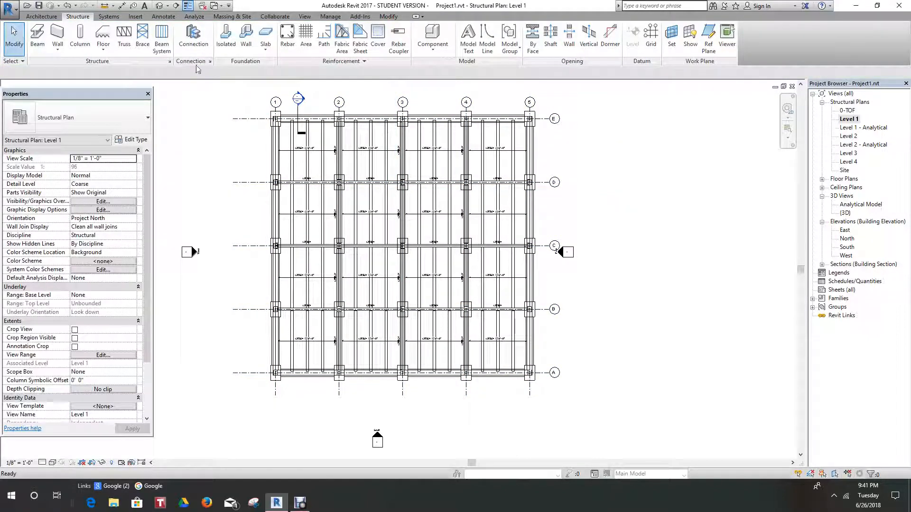
# Inspect the new steel columns in the 3D view and against Levels 1 and 2 in the South elevation
pyautogui.click(162, 6)
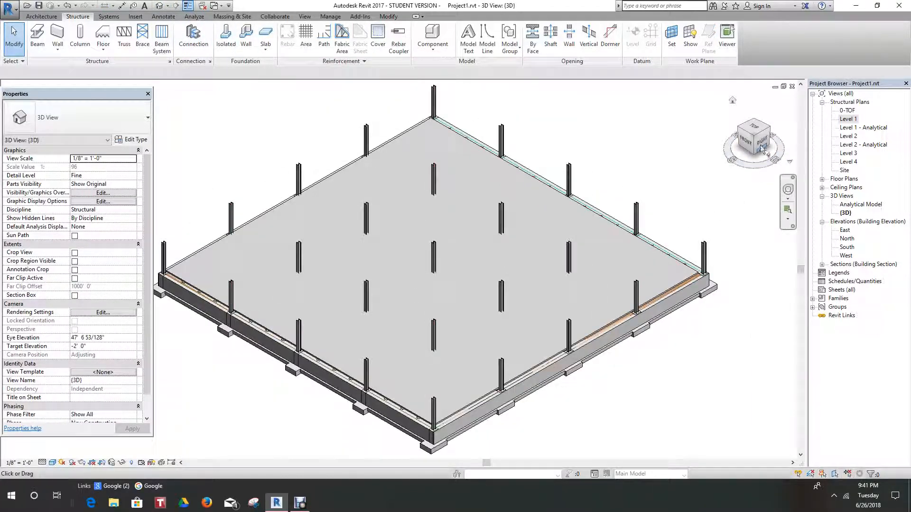
pyautogui.click(736, 132)
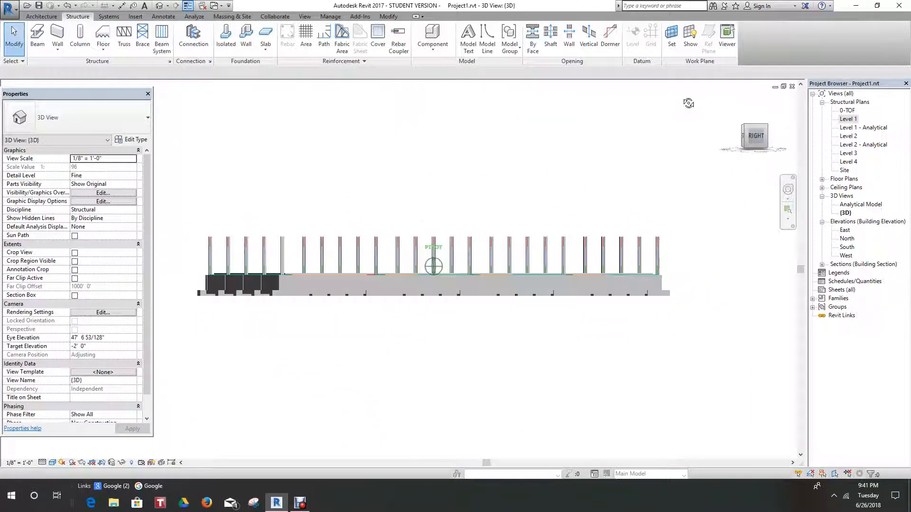
pyautogui.doubleClick(847, 248)
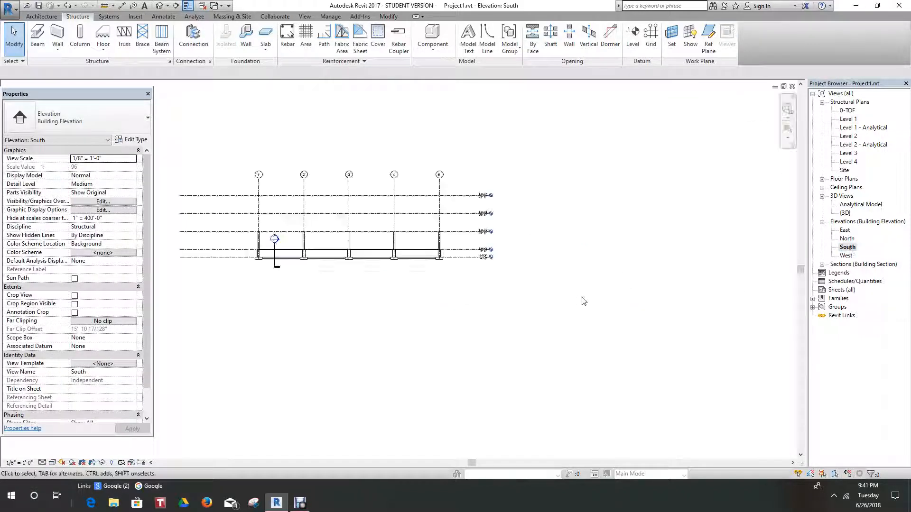
pyautogui.scroll(5, 497, 256)
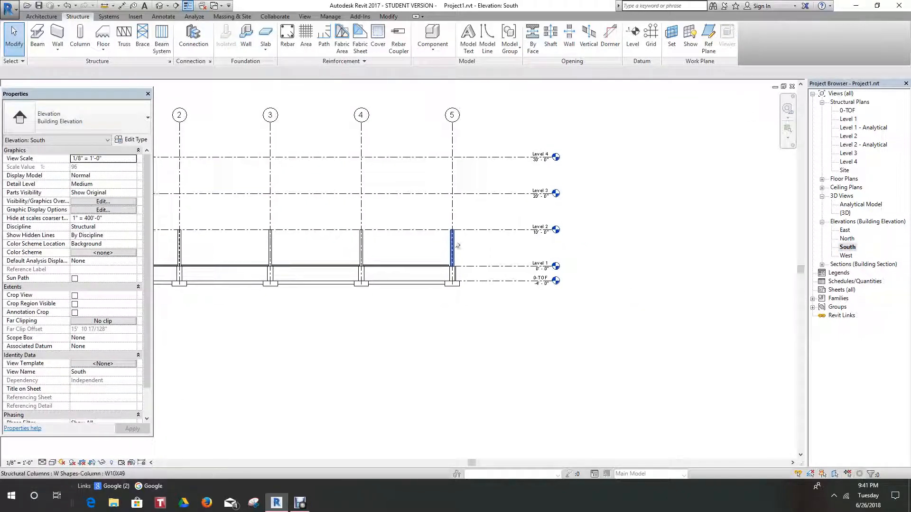
pyautogui.scroll(-3, 478, 243)
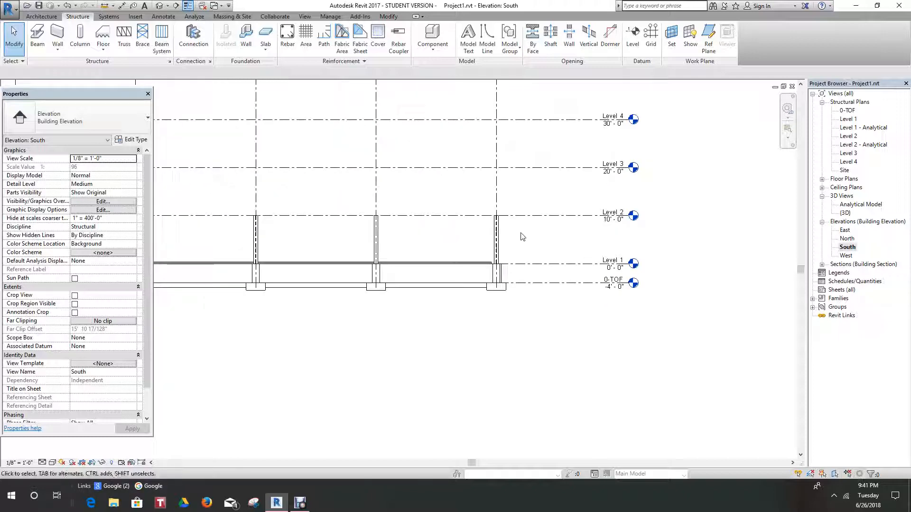
pyautogui.scroll(1, 515, 247)
# Select all W10X49 columns visible in the South elevation and set their top level to Level 4
pyautogui.click(499, 240)
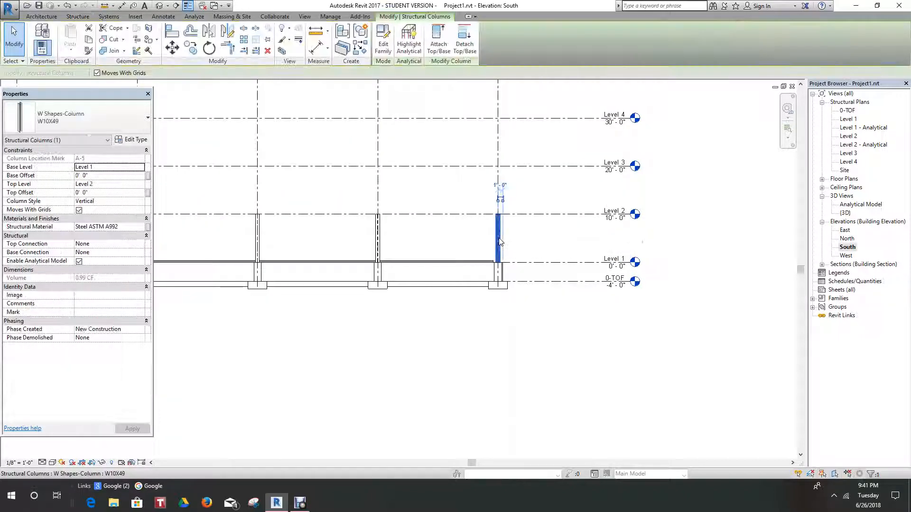
pyautogui.rightClick(499, 240)
pyautogui.moveTo(559, 363)
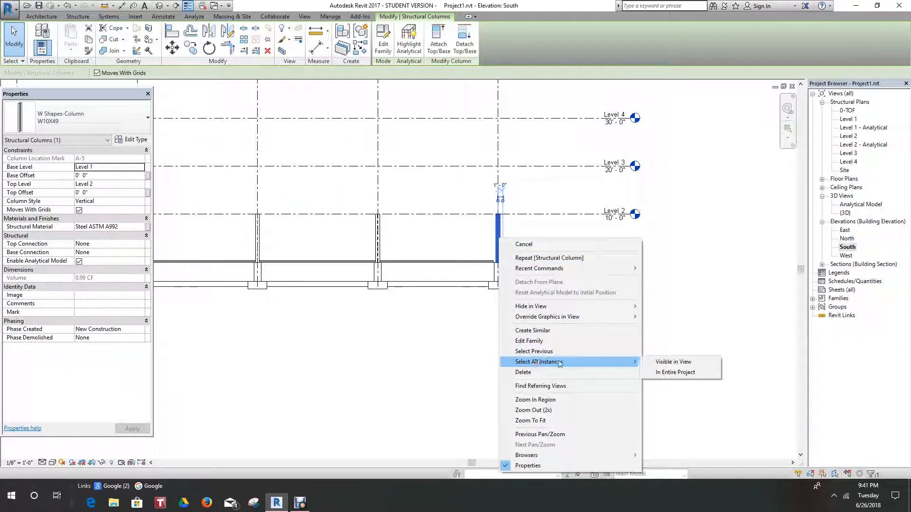
pyautogui.click(664, 362)
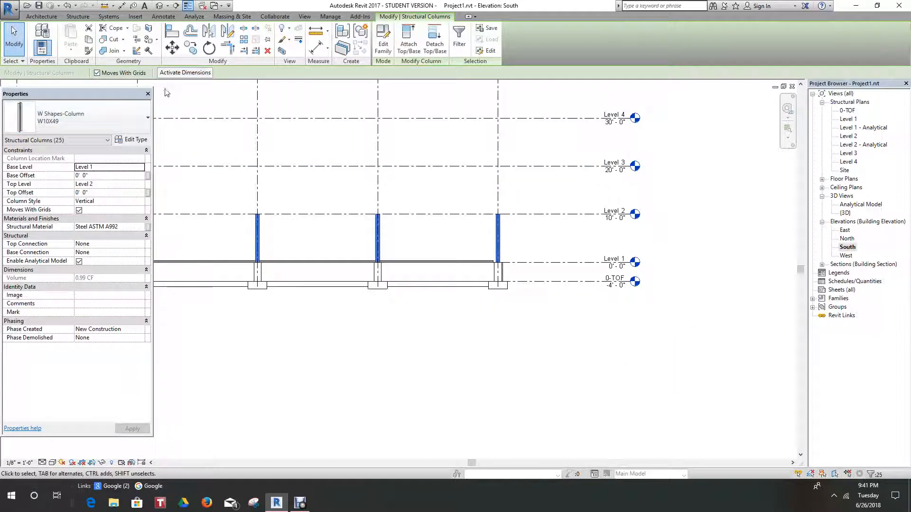
pyautogui.click(133, 184)
pyautogui.click(141, 184)
pyautogui.click(99, 221)
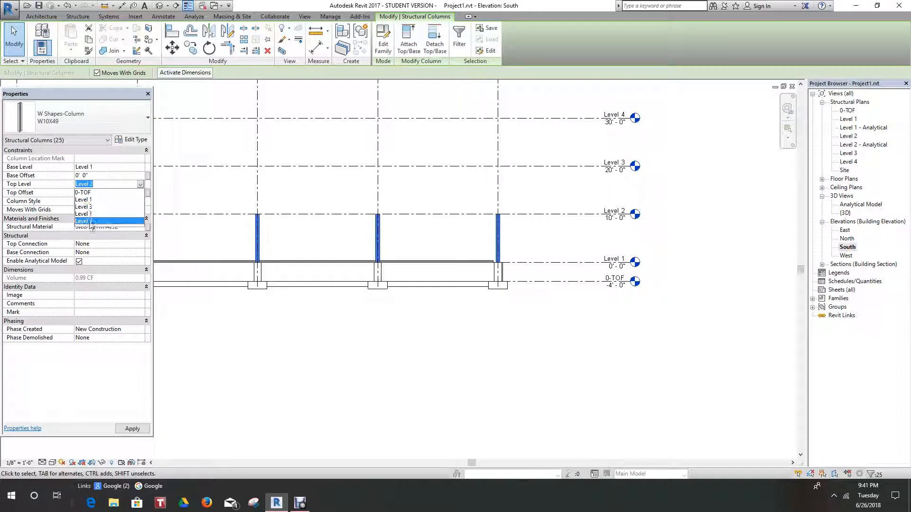
pyautogui.click(458, 336)
pyautogui.scroll(-4, 370, 304)
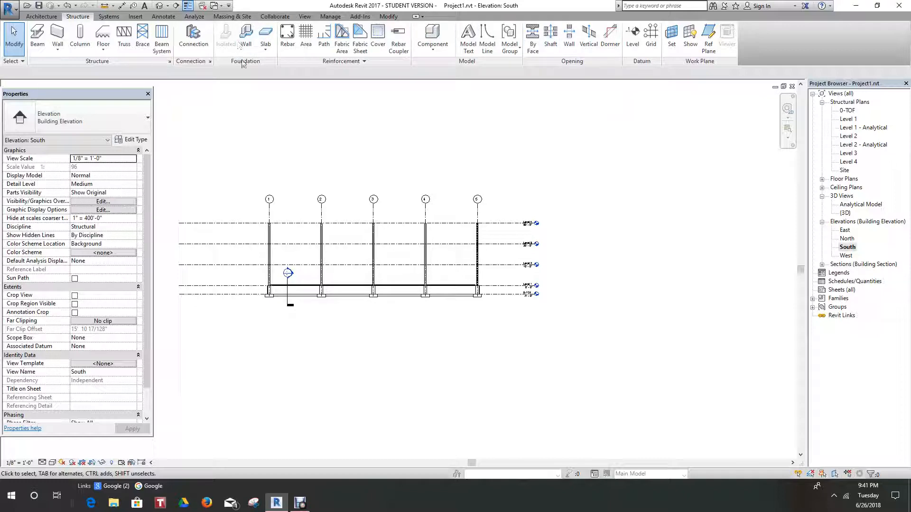
# Inspect the extended steel columns in the 3D view
pyautogui.click(158, 6)
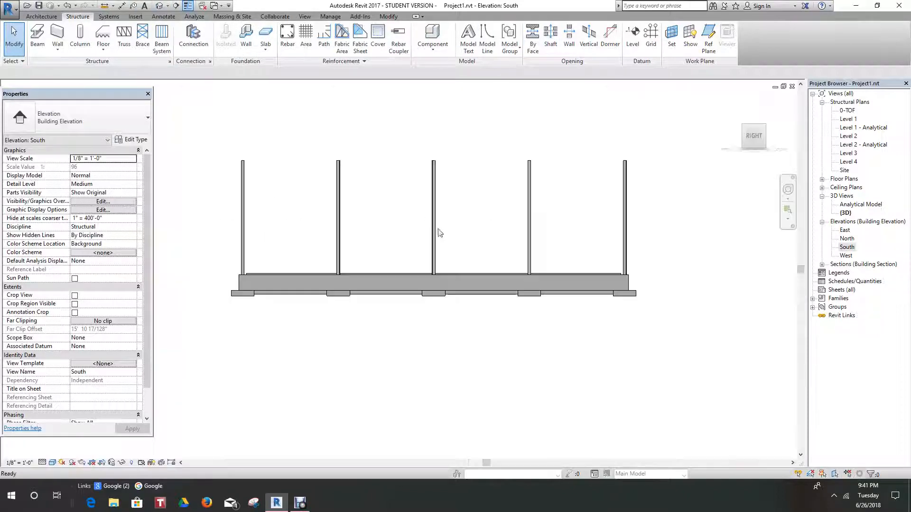
pyautogui.moveTo(757, 138); pyautogui.dragTo(673, 136)
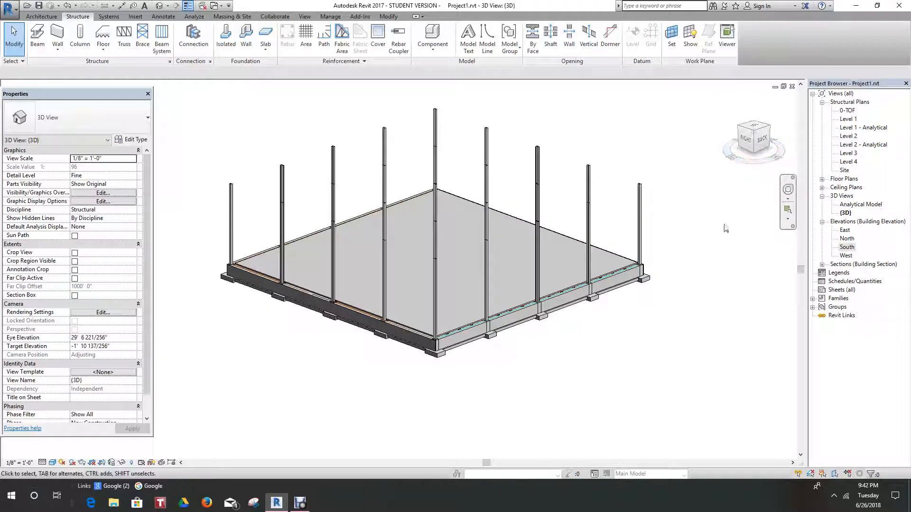
pyautogui.moveTo(706, 246); pyautogui.dragTo(704, 249, button='middle')
pyautogui.scroll(3, 626, 268)
pyautogui.scroll(-3, 605, 277)
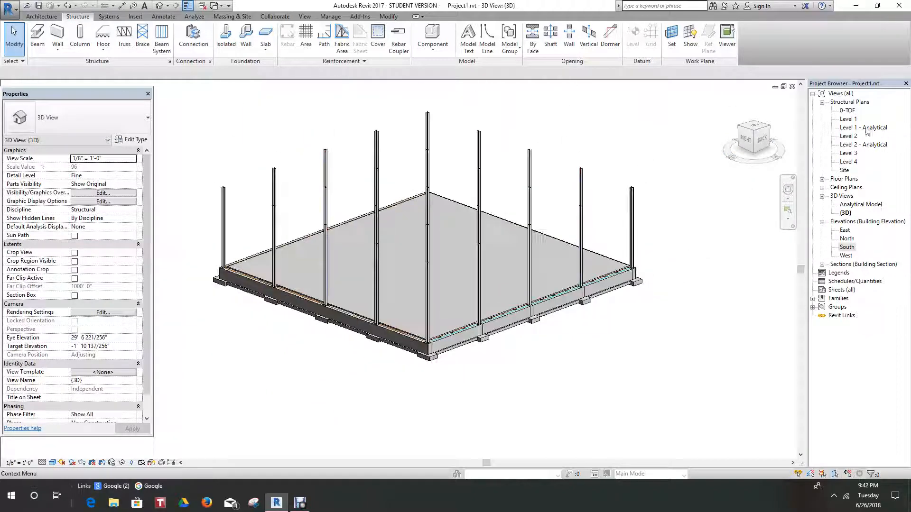
# In the Level 1 structural plan, start an Exterior - 8" Concrete structural wall with its location line at Finish Face: Exterior
pyautogui.doubleClick(852, 120)
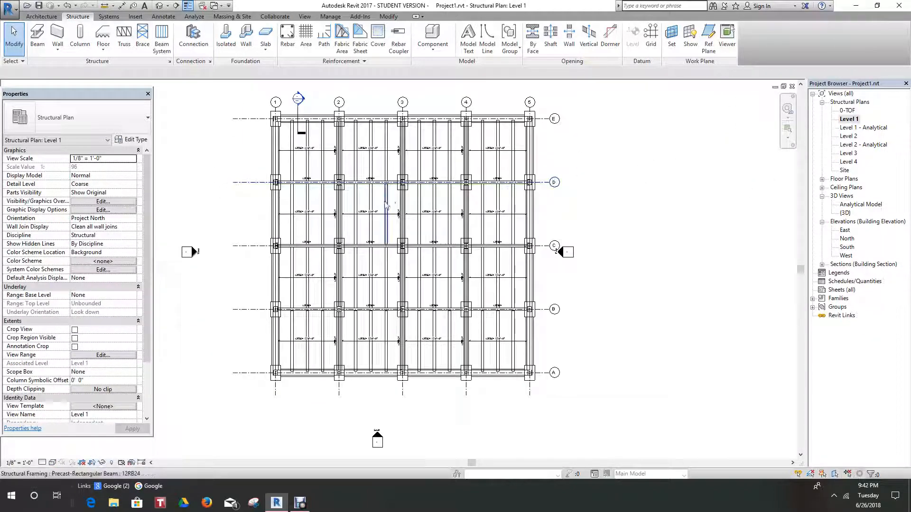
pyautogui.scroll(8, 355, 167)
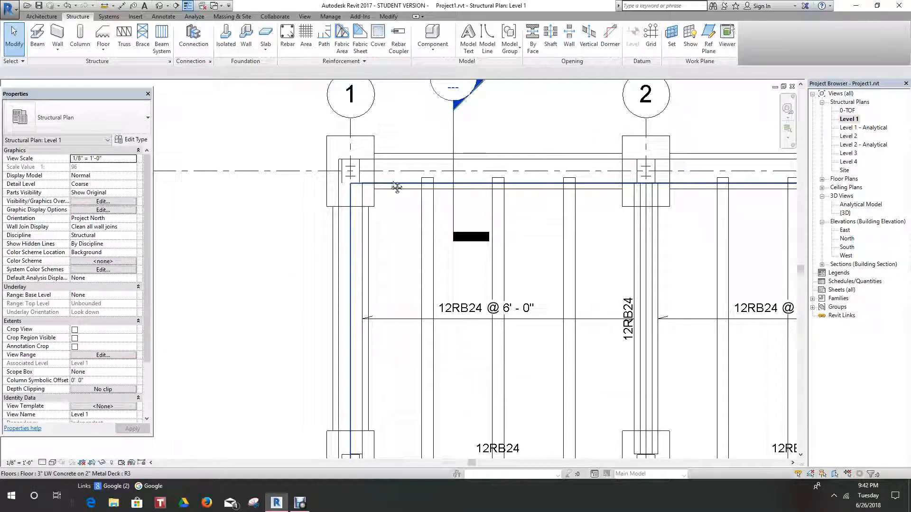
pyautogui.scroll(-1, 356, 167)
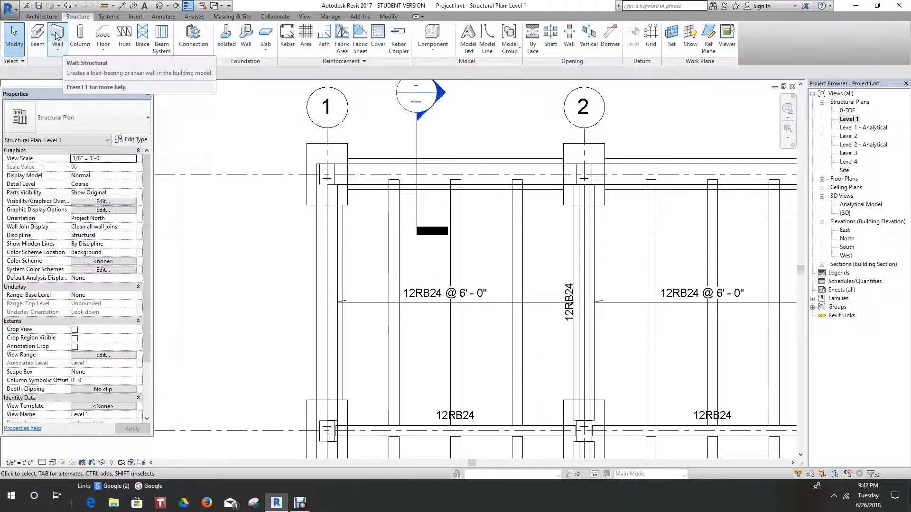
pyautogui.click(57, 49)
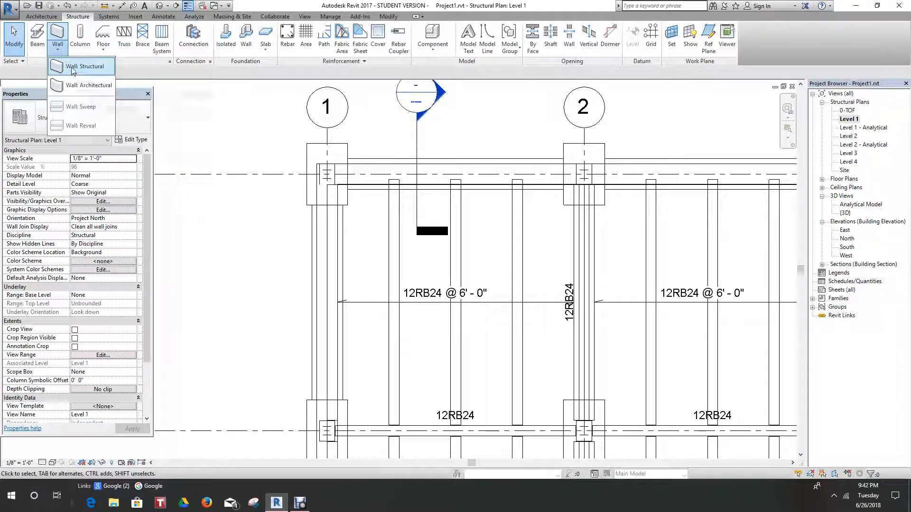
pyautogui.click(73, 68)
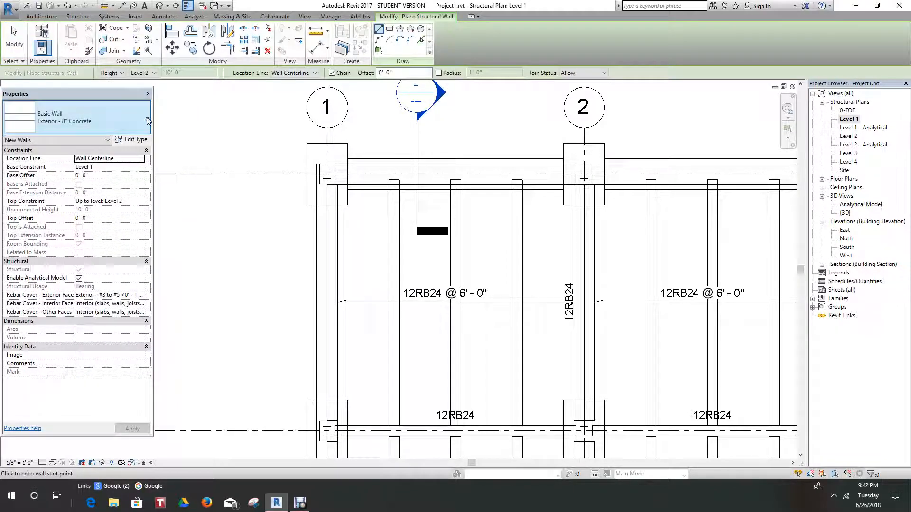
pyautogui.scroll(1, 345, 186)
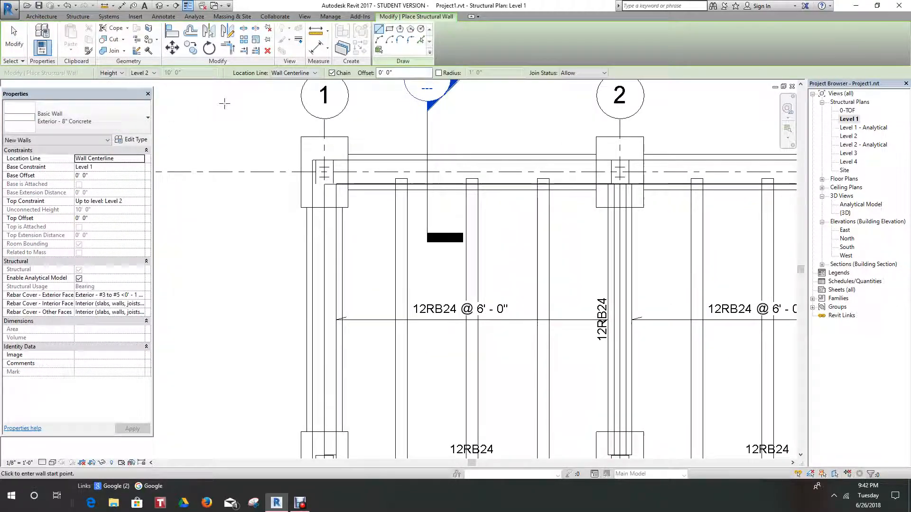
pyautogui.click(315, 73)
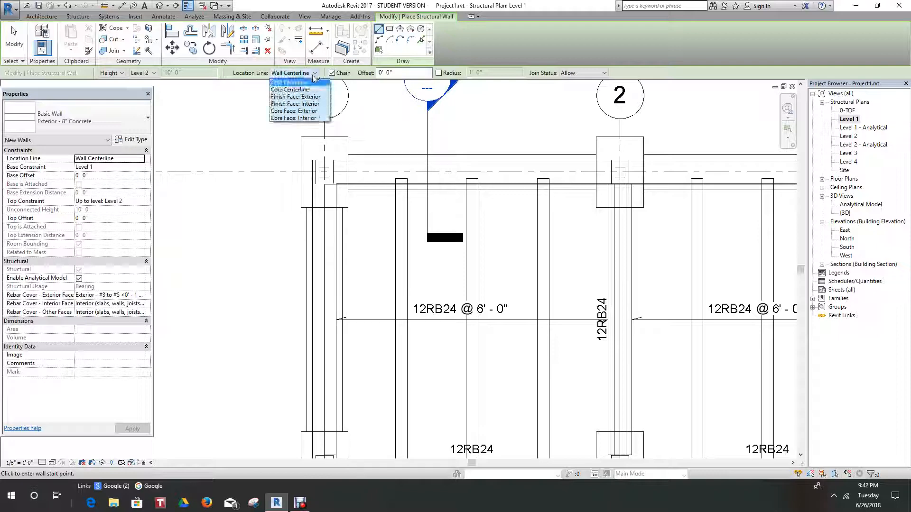
pyautogui.click(295, 97)
pyautogui.scroll(1, 324, 164)
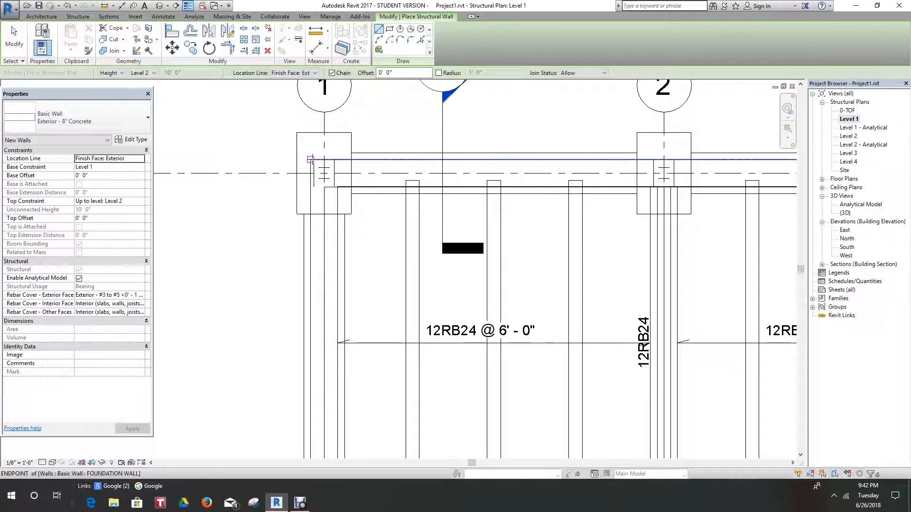
# Draw a rectangular wall loop along the foundation wall's outer corners, from grid intersection 1-E to 5-A, and end the wall command
pyautogui.click(390, 29)
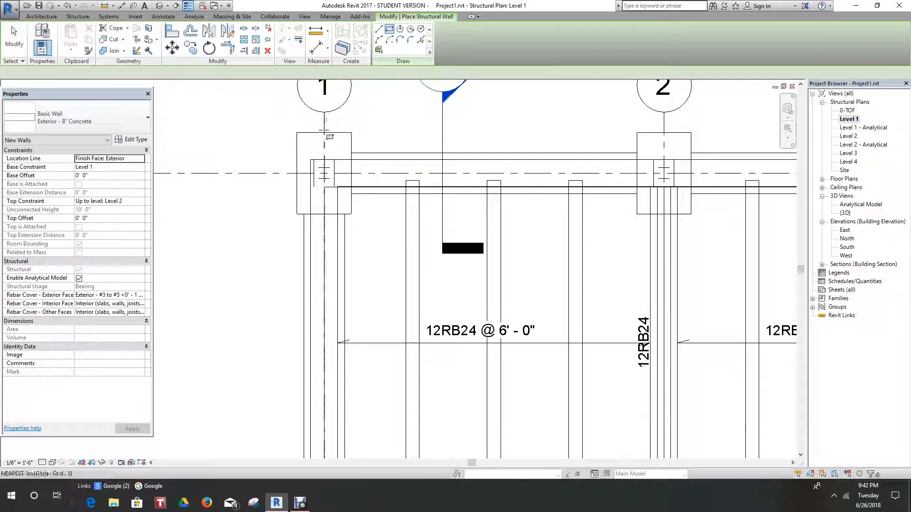
pyautogui.click(311, 160)
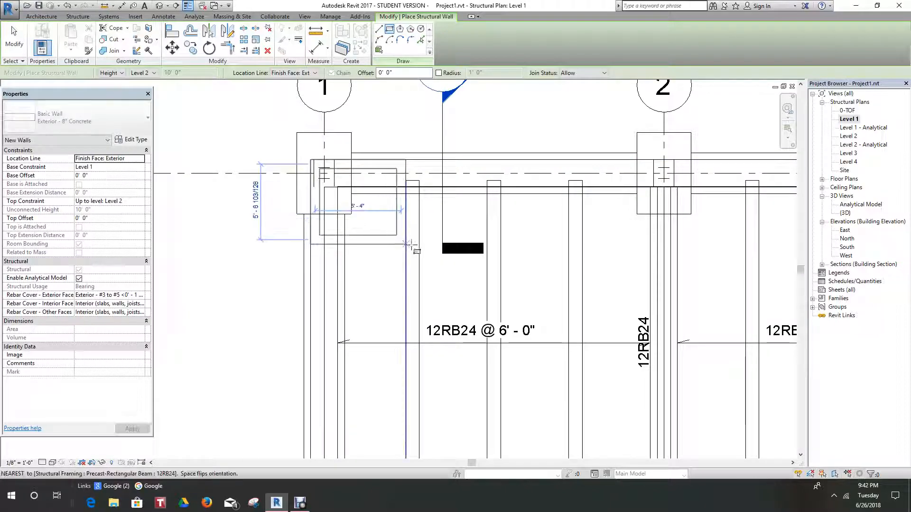
pyautogui.scroll(-3, 426, 221)
pyautogui.scroll(-2, 443, 229)
pyautogui.moveTo(473, 248); pyautogui.dragTo(383, 156, button='middle')
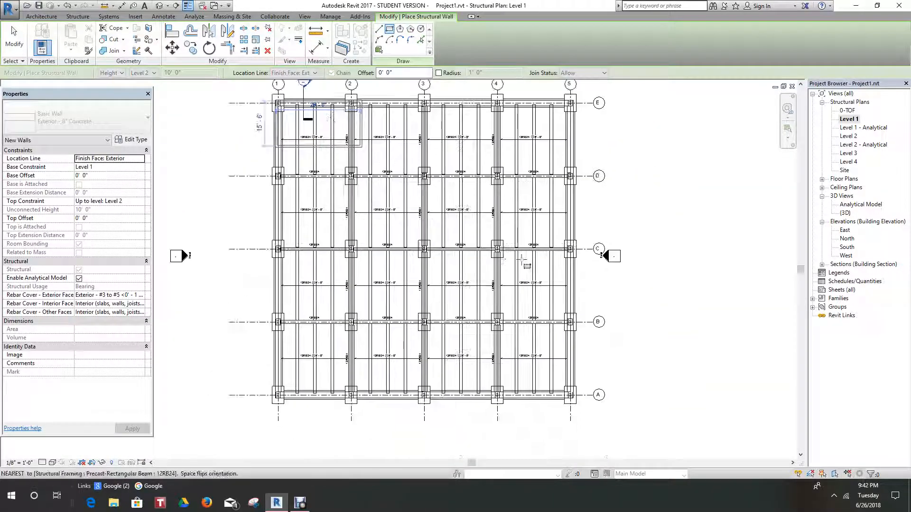
pyautogui.moveTo(524, 264); pyautogui.dragTo(487, 214, button='middle')
pyautogui.scroll(1, 535, 343)
pyautogui.scroll(5, 536, 344)
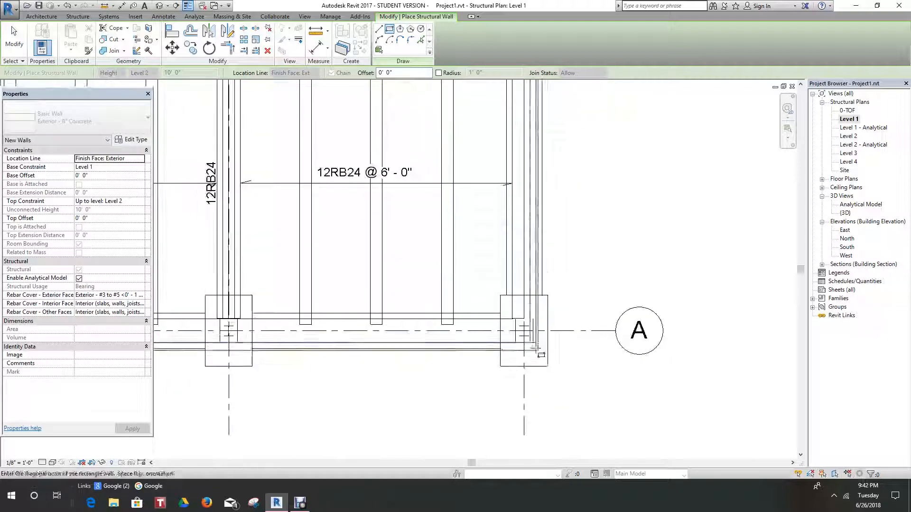
pyautogui.scroll(3, 537, 341)
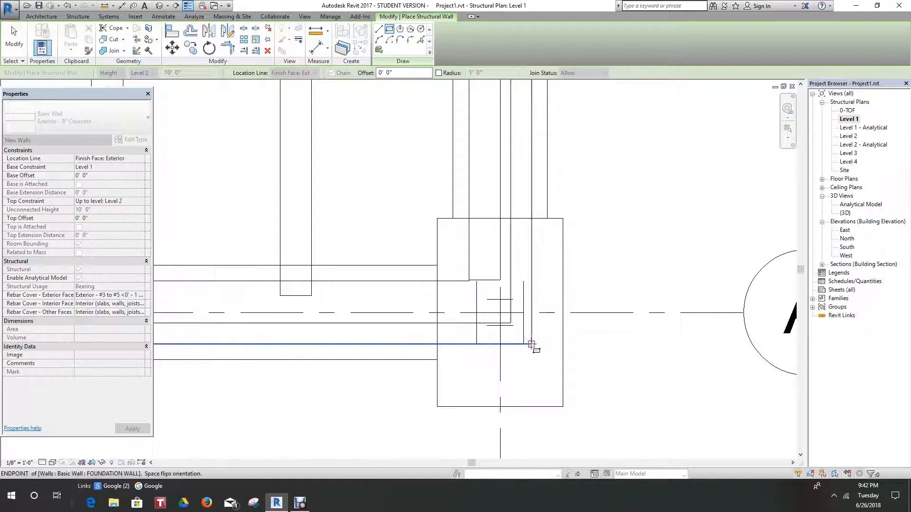
pyautogui.press('Escape')
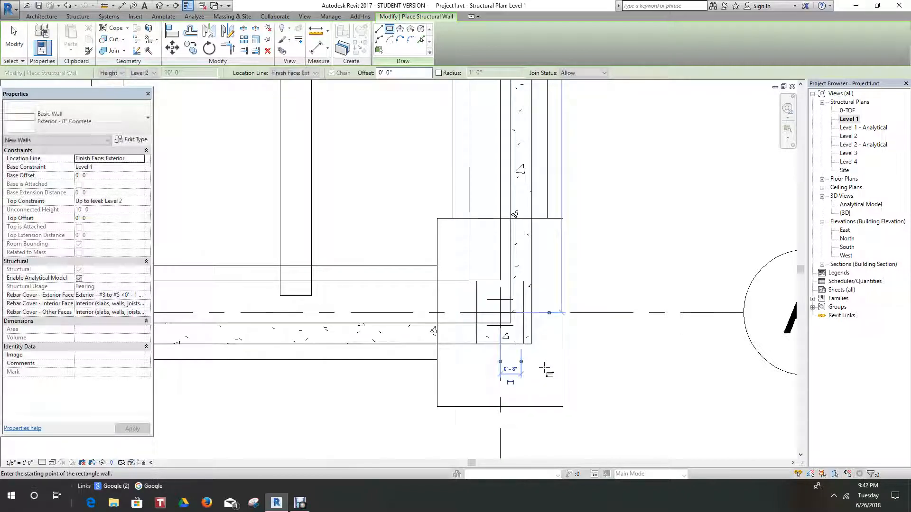
pyautogui.scroll(-5, 546, 370)
pyautogui.rightClick(550, 242)
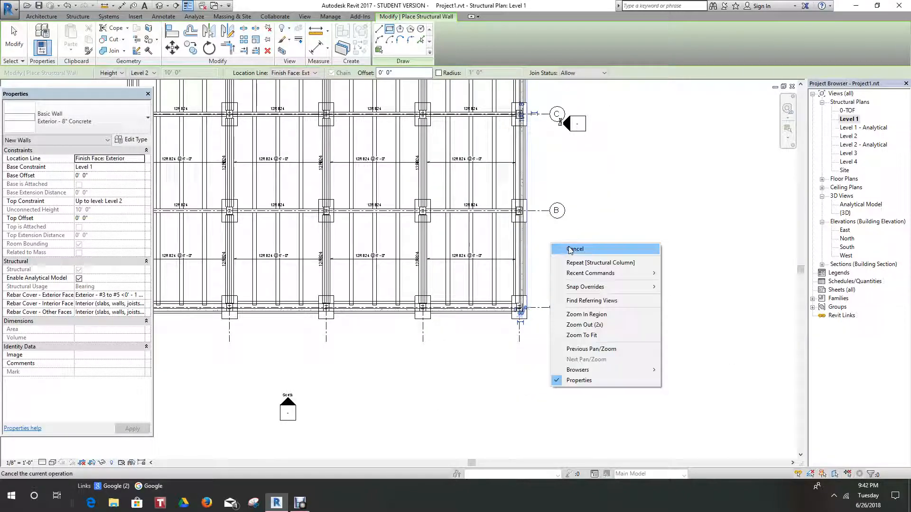
pyautogui.click(567, 250)
pyautogui.moveTo(562, 257); pyautogui.dragTo(560, 261, button='middle')
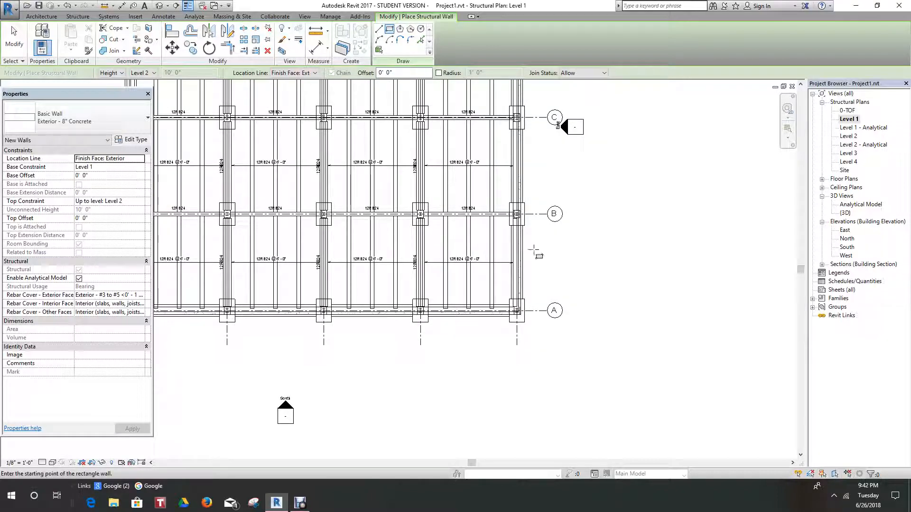
pyautogui.scroll(-4, 558, 125)
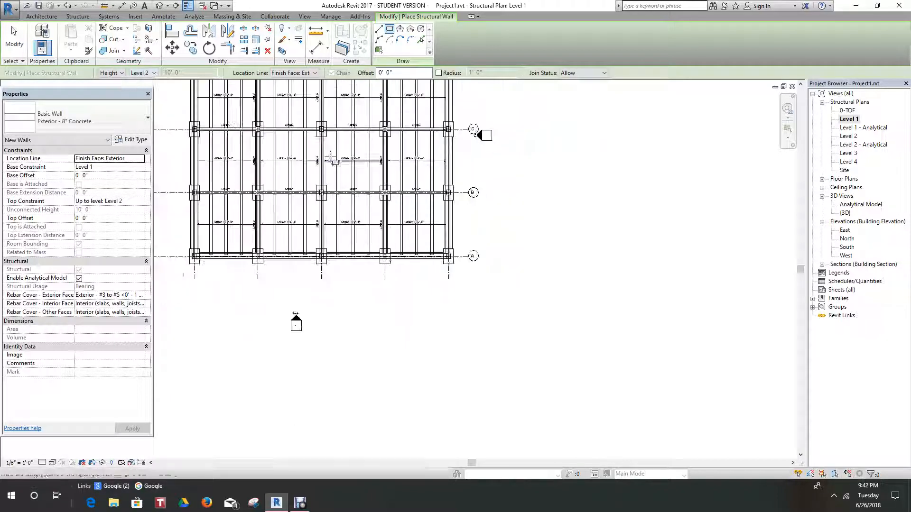
pyautogui.rightClick(572, 175)
pyautogui.click(589, 181)
pyautogui.scroll(5, 286, 152)
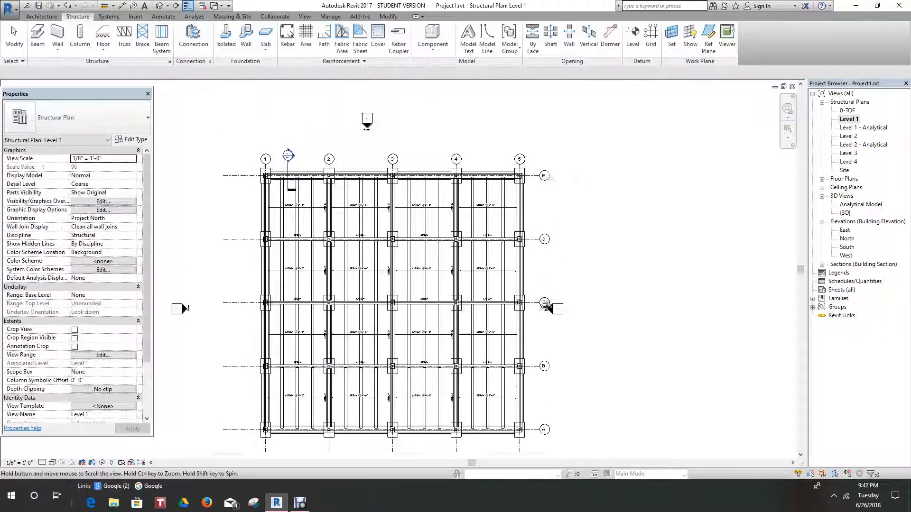
pyautogui.rightClick(268, 103)
pyautogui.click(292, 110)
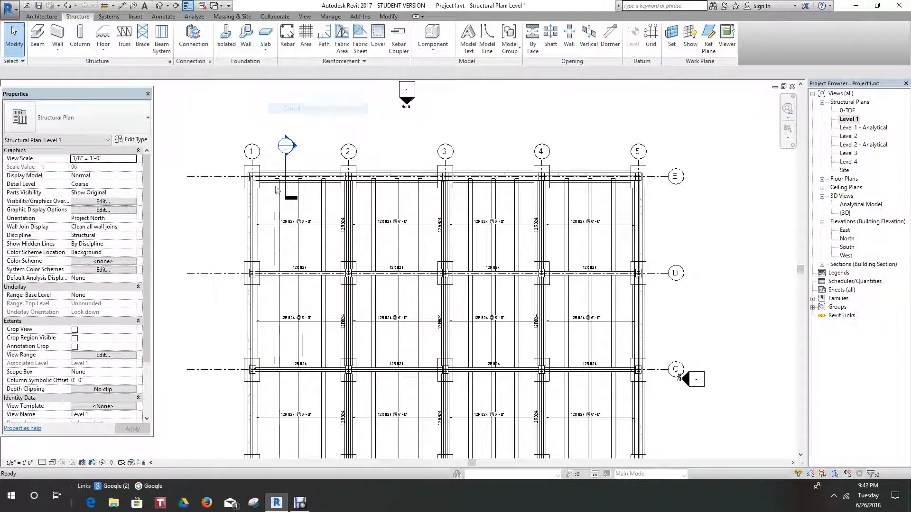
# Select all Exterior - 8" Concrete walls in the entire project and set their top constraint to Up to level: Level 4
pyautogui.scroll(2, 274, 181)
pyautogui.click(272, 173)
pyautogui.rightClick(272, 172)
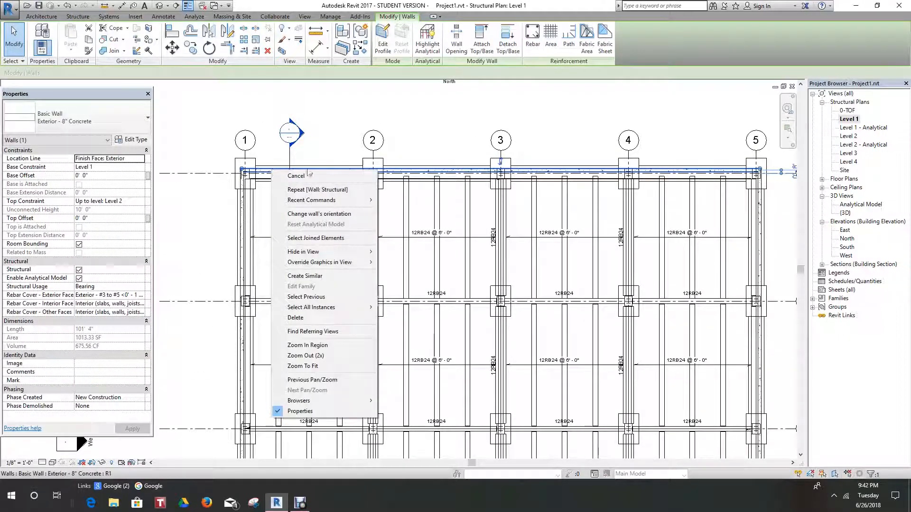
pyautogui.moveTo(351, 307)
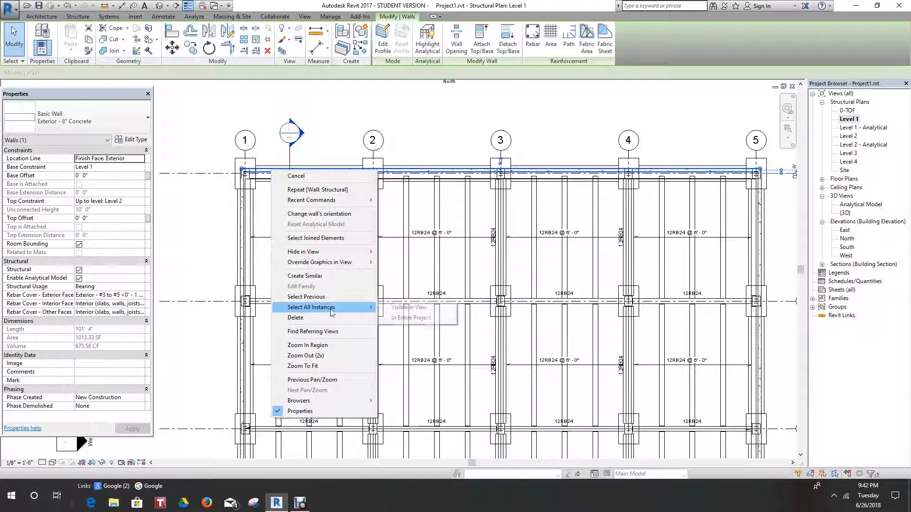
pyautogui.click(411, 318)
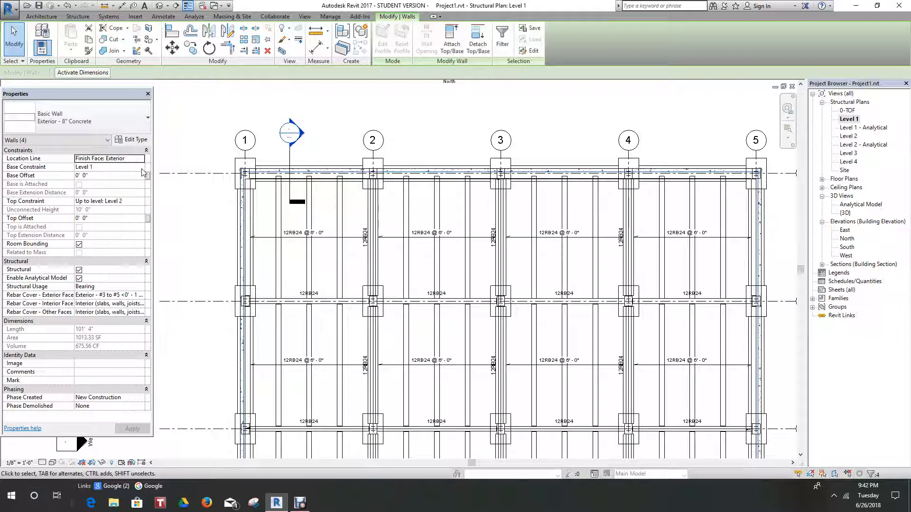
pyautogui.click(143, 203)
pyautogui.click(141, 201)
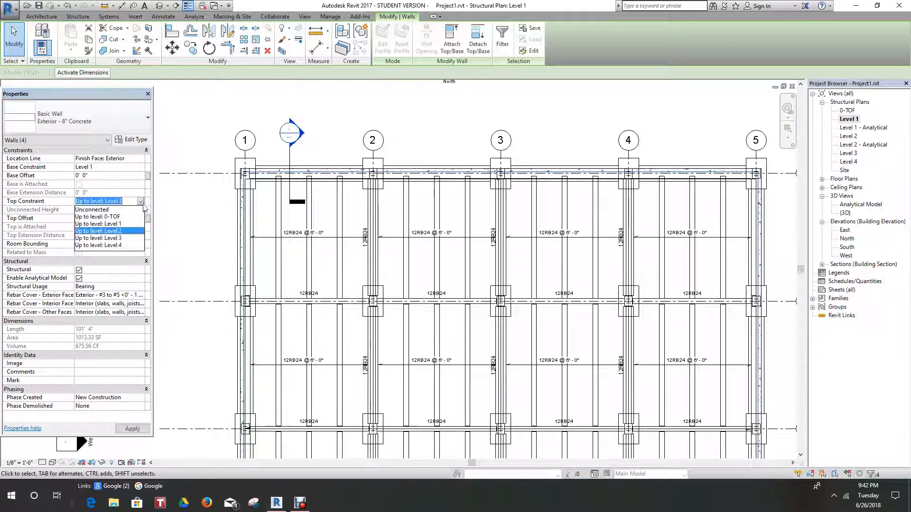
pyautogui.click(117, 246)
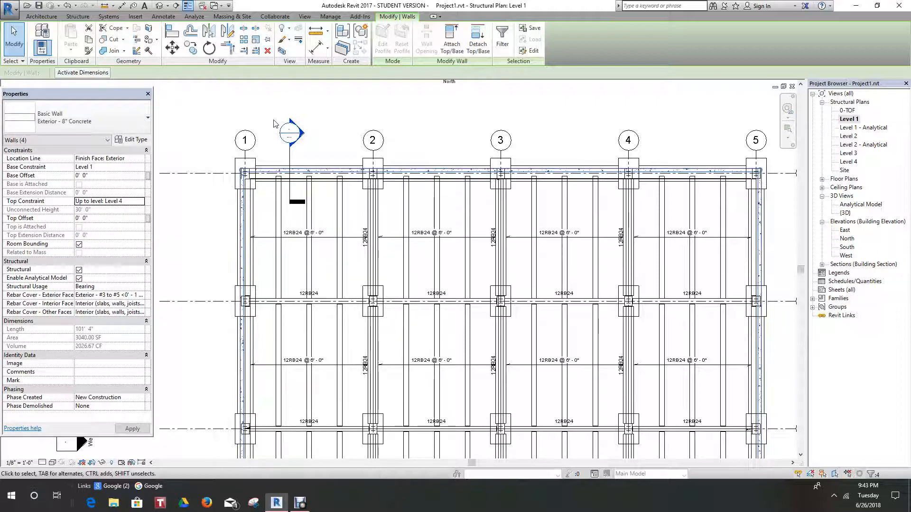
pyautogui.click(256, 113)
pyautogui.scroll(-3, 256, 114)
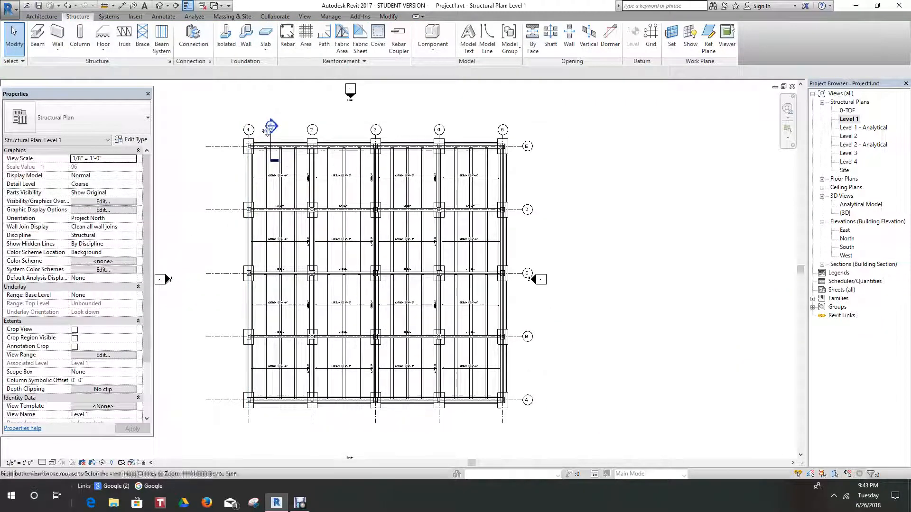
# Examine the raised concrete walls from another corner in the 3D view
pyautogui.click(160, 6)
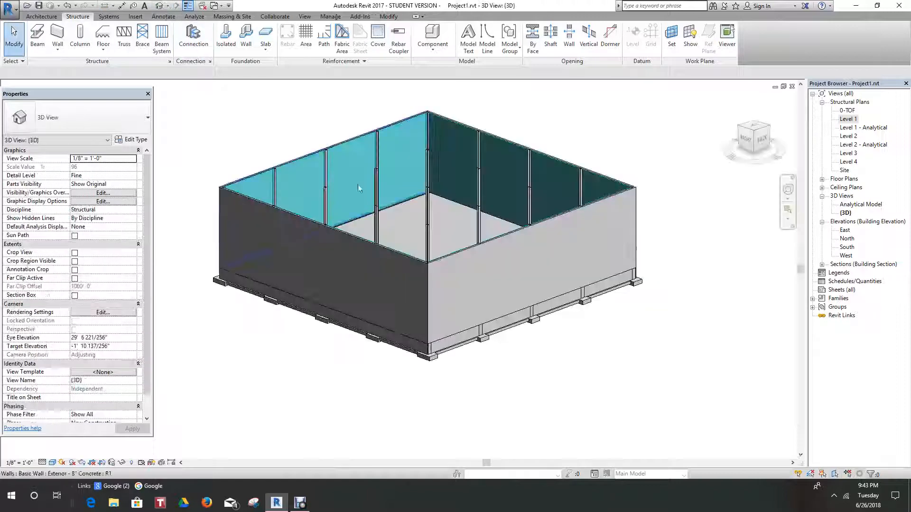
pyautogui.scroll(-1, 431, 204)
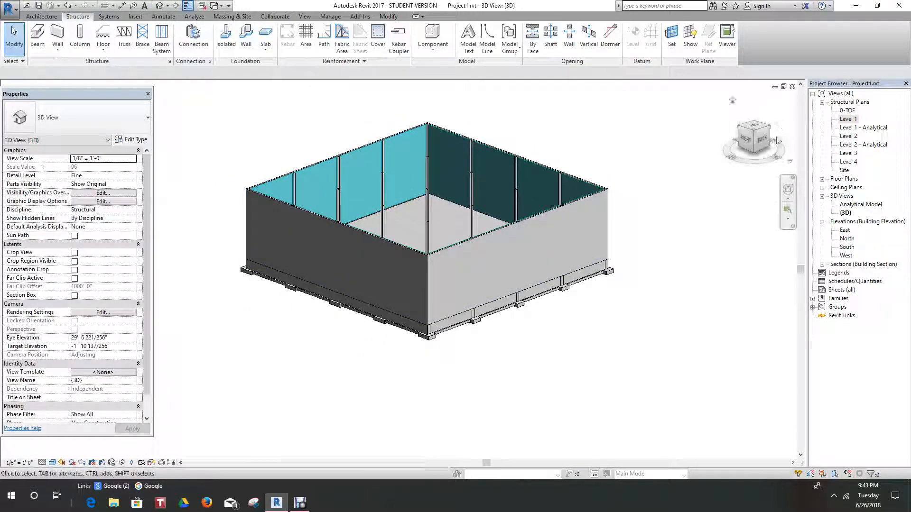
pyautogui.moveTo(761, 145)
pyautogui.mouseDown()
pyautogui.moveTo(728, 112)
pyautogui.moveTo(649, 113)
pyautogui.moveTo(598, 175)
pyautogui.moveTo(574, 181)
pyautogui.moveTo(535, 142)
pyautogui.mouseUp()
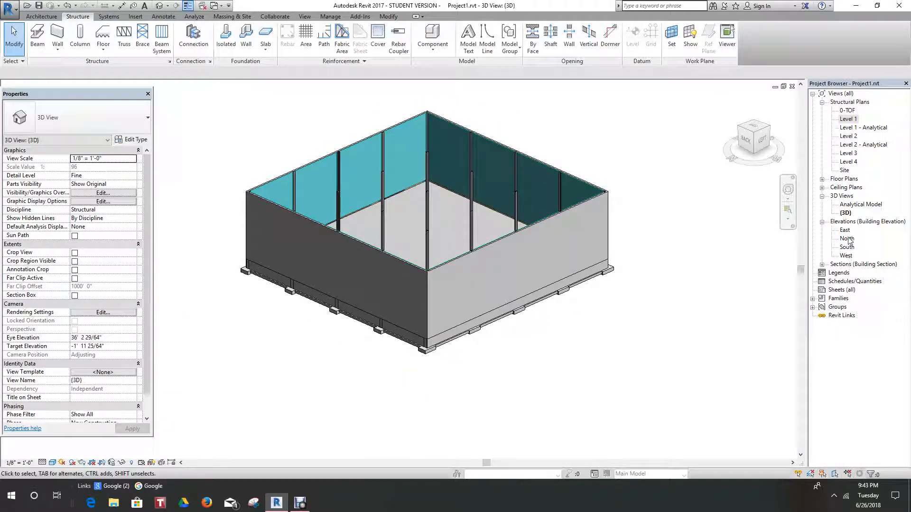
# Examine the concrete walls, columns and floor framing along grid E in the Level 1 structural plan
pyautogui.doubleClick(849, 120)
pyautogui.moveTo(581, 360); pyautogui.dragTo(617, 355, button='middle')
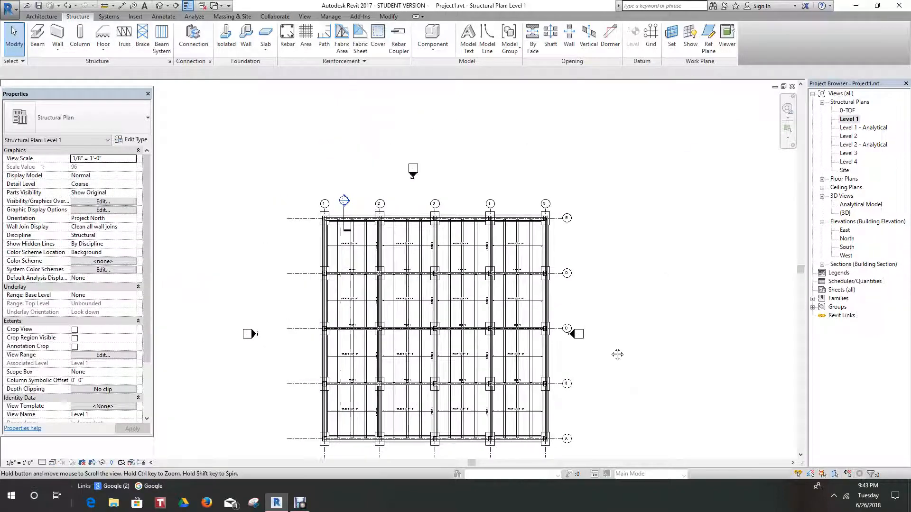
pyautogui.scroll(3, 400, 241)
pyautogui.scroll(-1, 406, 210)
pyautogui.moveTo(440, 230); pyautogui.dragTo(481, 155, button='middle')
pyautogui.scroll(3, 617, 135)
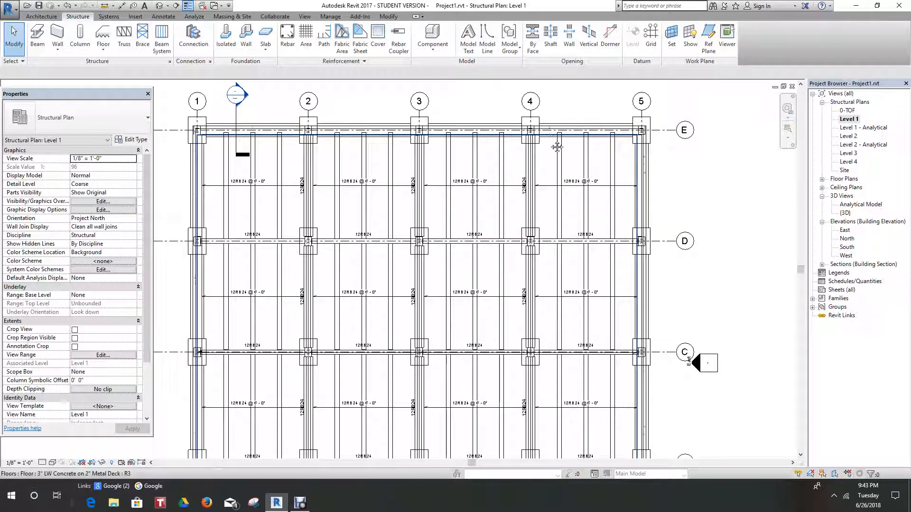
pyautogui.moveTo(555, 146); pyautogui.dragTo(618, 139, button='middle')
pyautogui.scroll(2, 346, 125)
pyautogui.moveTo(358, 133); pyautogui.dragTo(384, 155, button='middle')
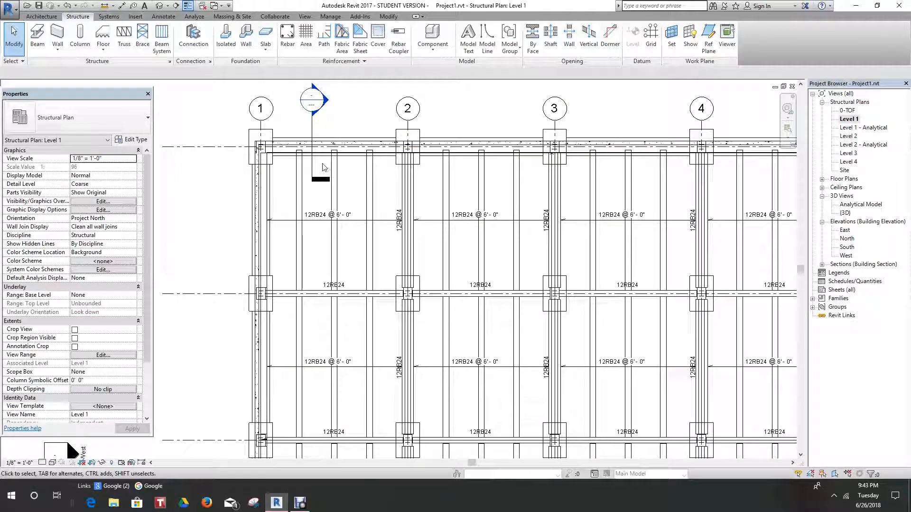
pyautogui.scroll(2, 325, 156)
pyautogui.scroll(-5, 303, 157)
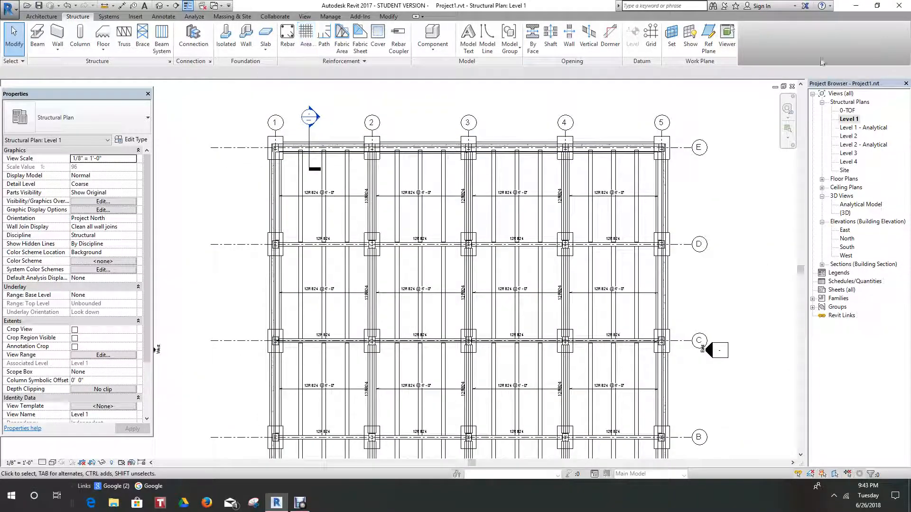
# Check the floor slab inside the concrete walls in the 3D view
pyautogui.click(160, 7)
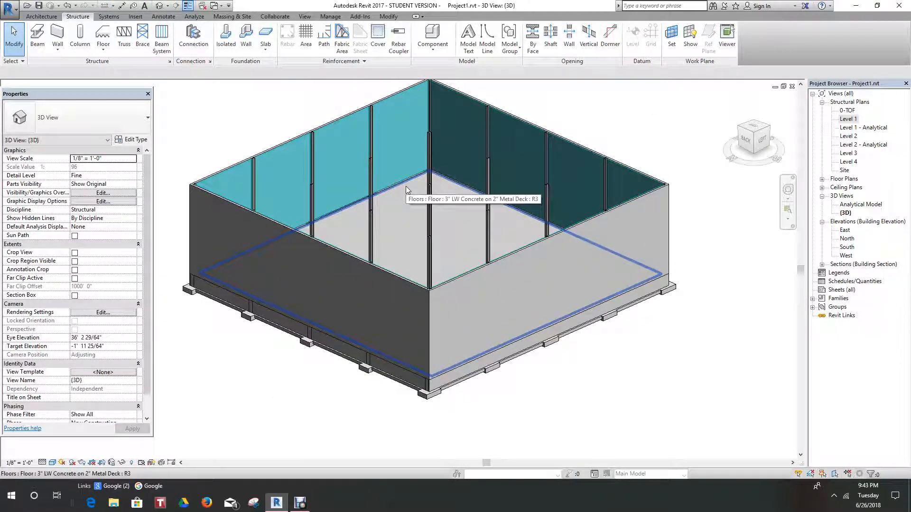
pyautogui.click(406, 186)
pyautogui.click(627, 108)
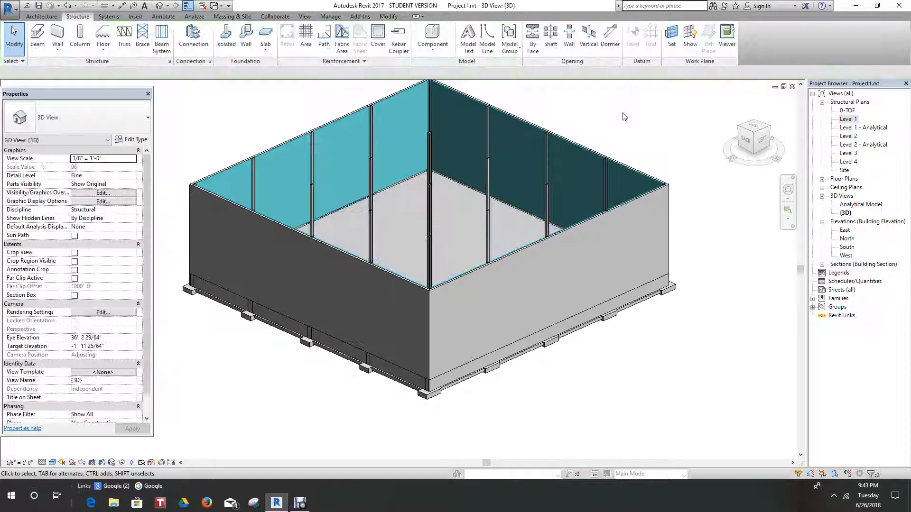
# In the Level 1 plan, place a Door-Opening 36" x 84" in the grid E wall between grids 1 and 2, about 10'-0" from the corner
pyautogui.doubleClick(847, 120)
pyautogui.scroll(3, 324, 169)
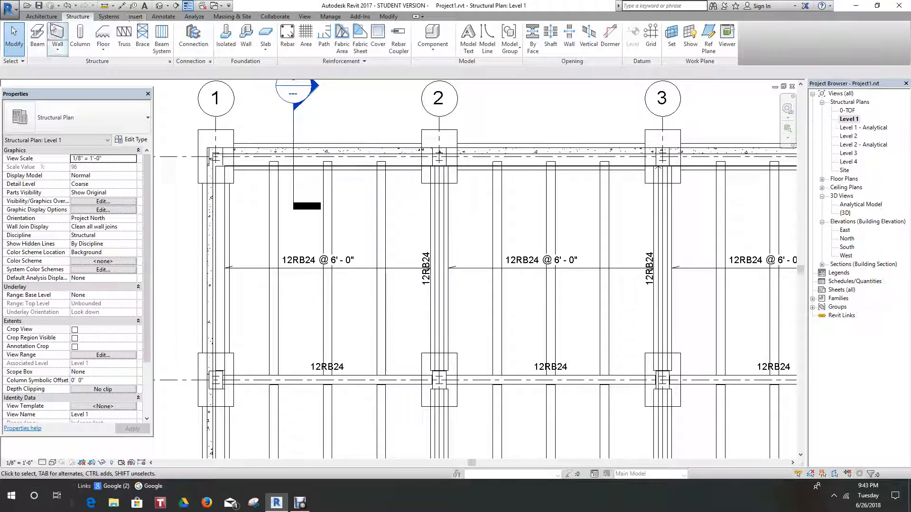
pyautogui.click(42, 16)
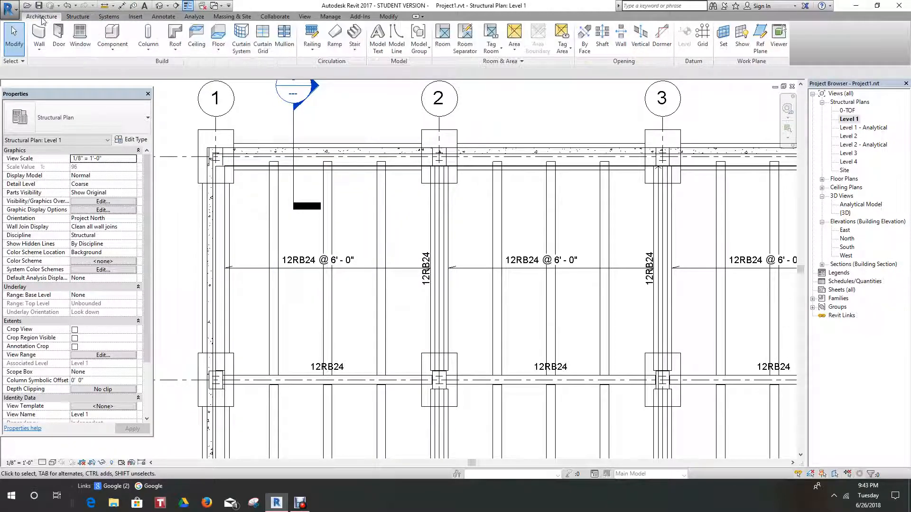
pyautogui.click(58, 36)
pyautogui.scroll(2, 284, 141)
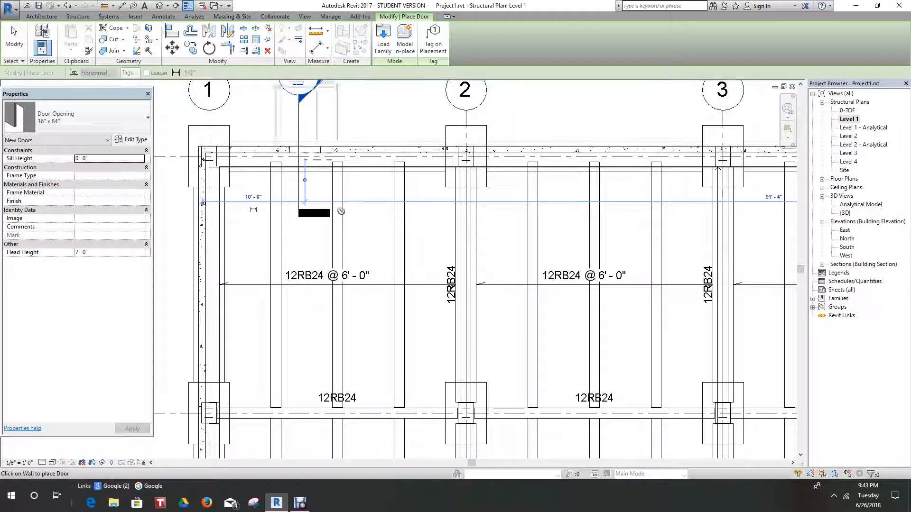
# Place a second 36" x 84" door opening in the grid 1 wall between grids A and B, about 8'-6" from the corner
pyautogui.scroll(-3, 340, 209)
pyautogui.moveTo(308, 186); pyautogui.dragTo(348, 4, button='middle')
pyautogui.moveTo(316, 221); pyautogui.dragTo(335, 4, button='middle')
pyautogui.scroll(-1, 290, 271)
pyautogui.scroll(1, 264, 317)
pyautogui.scroll(2, 267, 321)
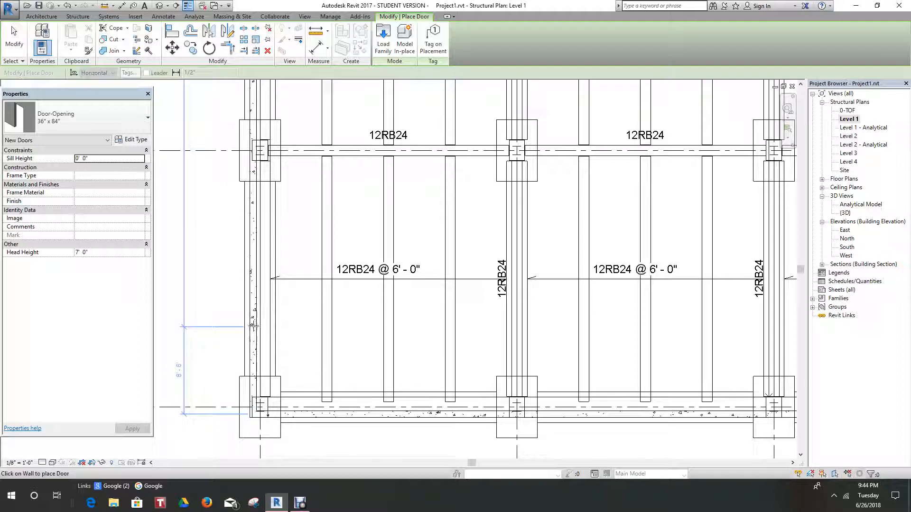
pyautogui.scroll(-2, 291, 335)
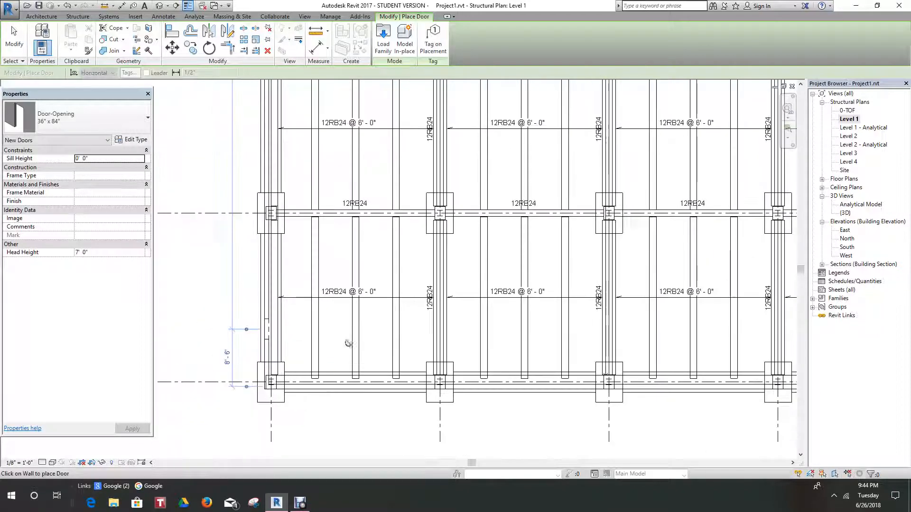
# Place a third 36" x 84" door opening in the grid A wall between grids 4 and 5, about 8'-0" from the corner
pyautogui.moveTo(389, 347); pyautogui.dragTo(283, 272, button='middle')
pyautogui.moveTo(464, 299); pyautogui.dragTo(294, 301, button='middle')
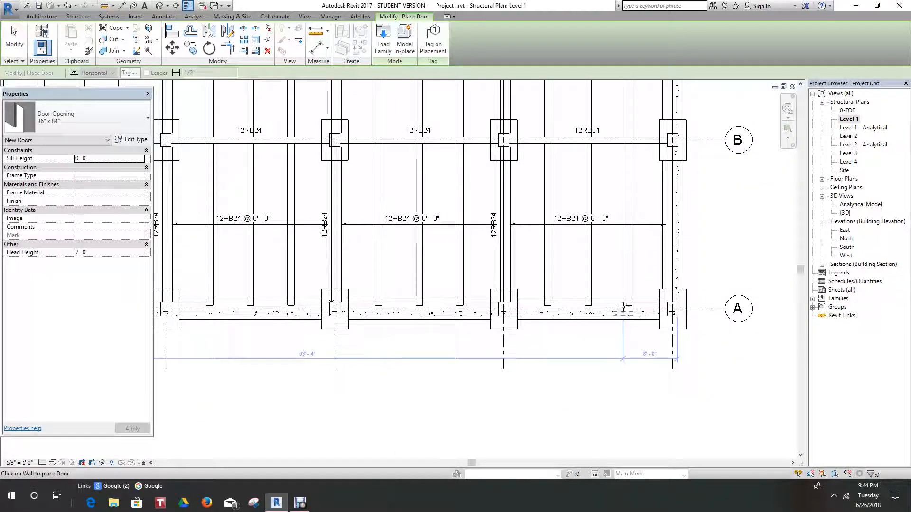
pyautogui.click(625, 312)
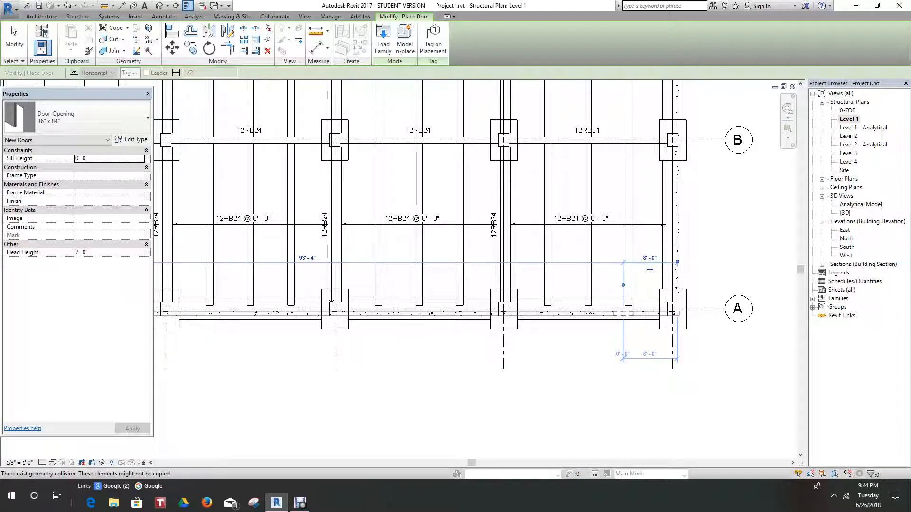
# Place a fourth 36" x 84" opening in the grid 5 wall between grids D and E, about 8'-6" from the corner, and end the door command
pyautogui.scroll(-3, 619, 318)
pyautogui.moveTo(605, 356); pyautogui.dragTo(588, 481, button='middle')
pyautogui.moveTo(610, 107); pyautogui.dragTo(588, 275, button='middle')
pyautogui.scroll(2, 613, 228)
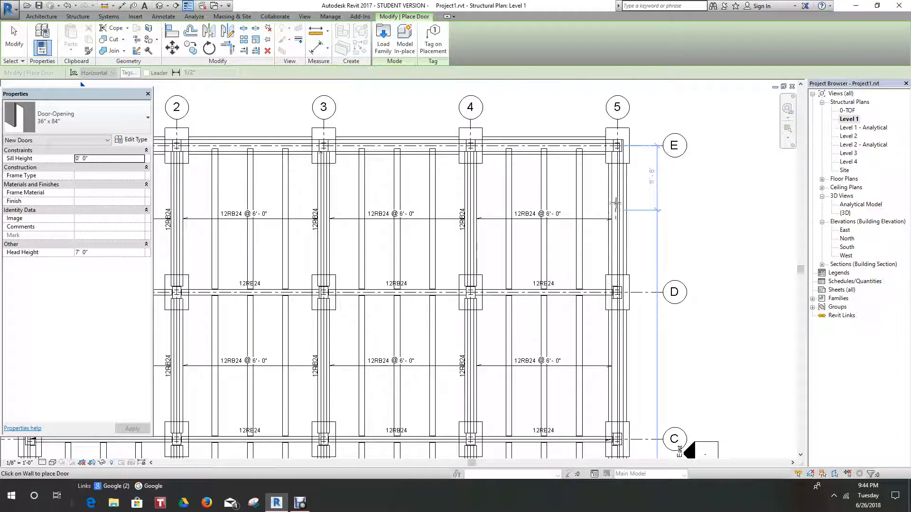
pyautogui.click(621, 191)
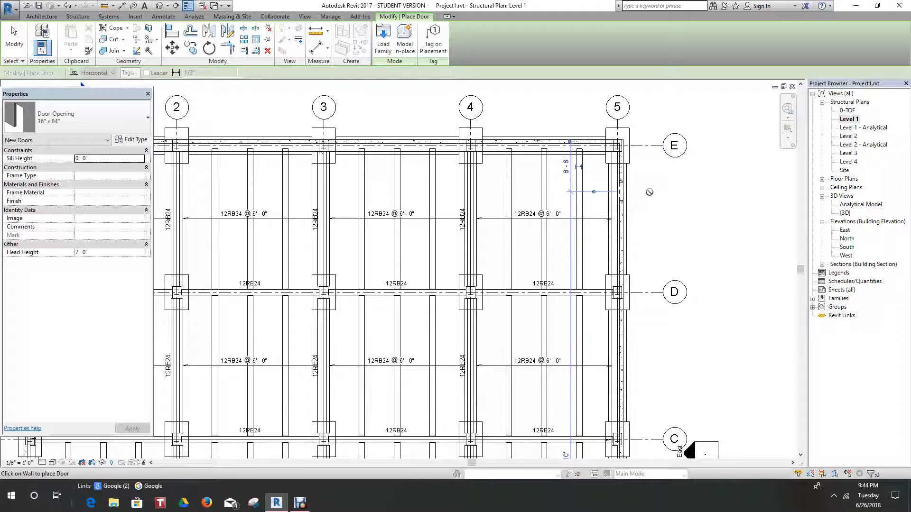
pyautogui.rightClick(648, 202)
pyautogui.click(655, 209)
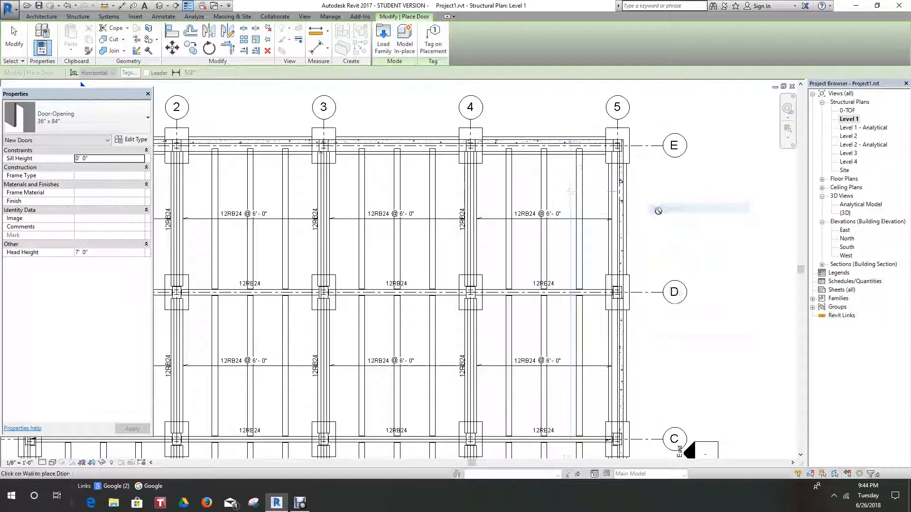
pyautogui.scroll(-1, 655, 215)
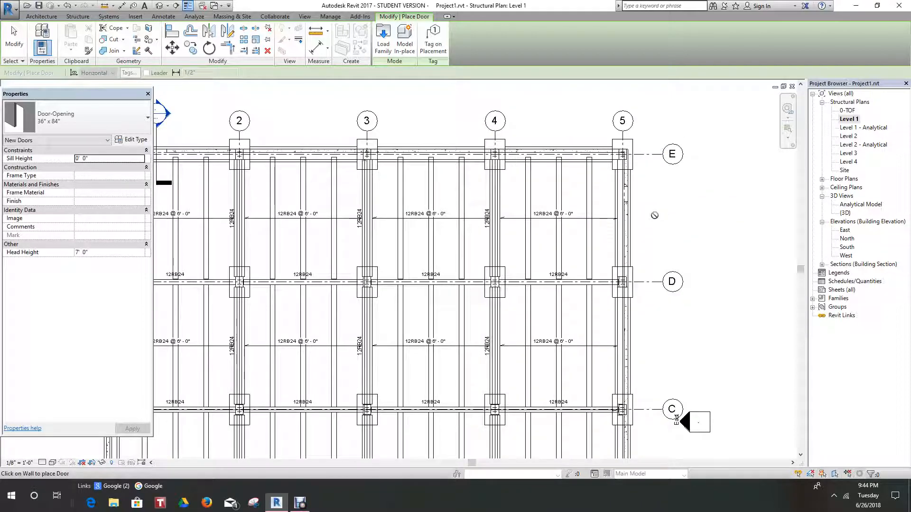
pyautogui.scroll(5, 638, 195)
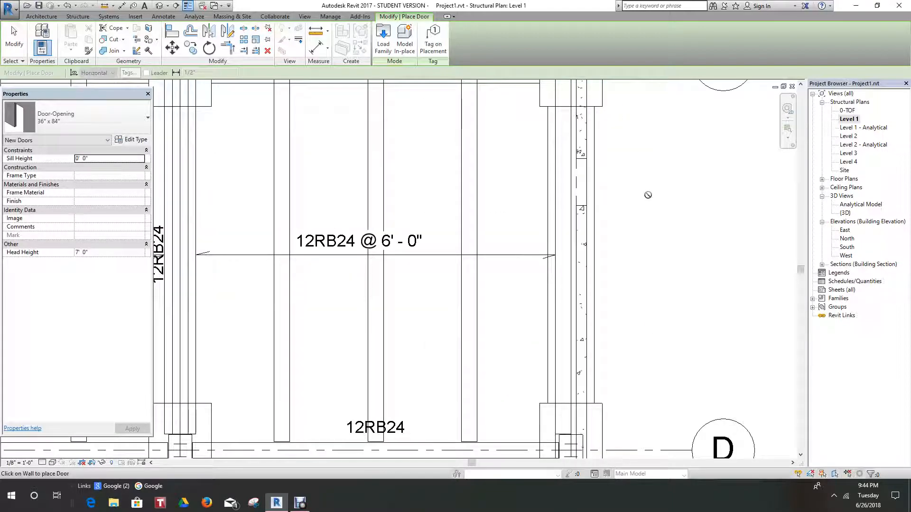
pyautogui.rightClick(648, 196)
pyautogui.click(674, 202)
# Duplicate the type of the door opening in the grid 5 wall under the name 48" x 84" 2
pyautogui.scroll(-4, 621, 218)
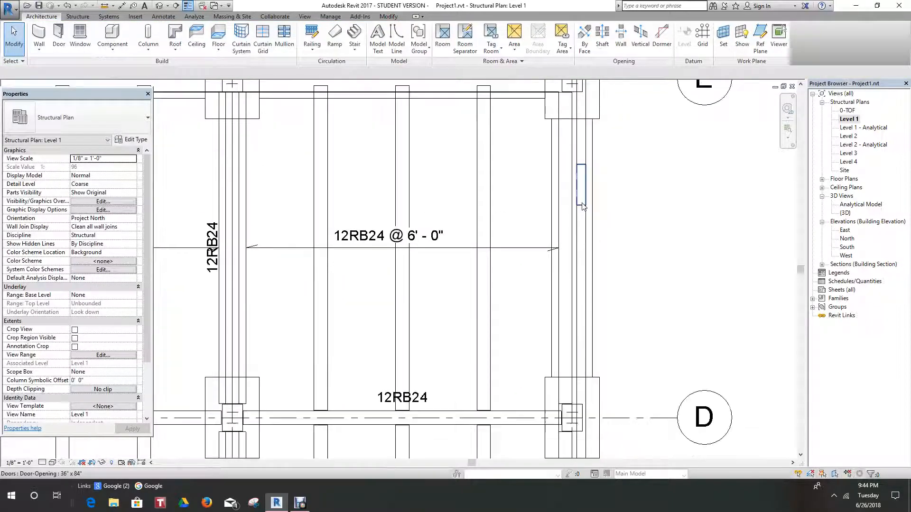
pyautogui.scroll(5, 617, 216)
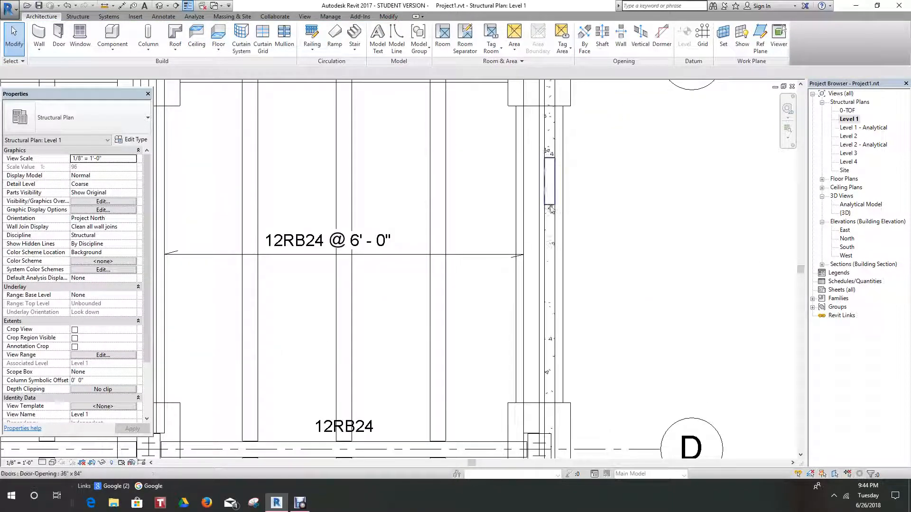
pyautogui.click(552, 209)
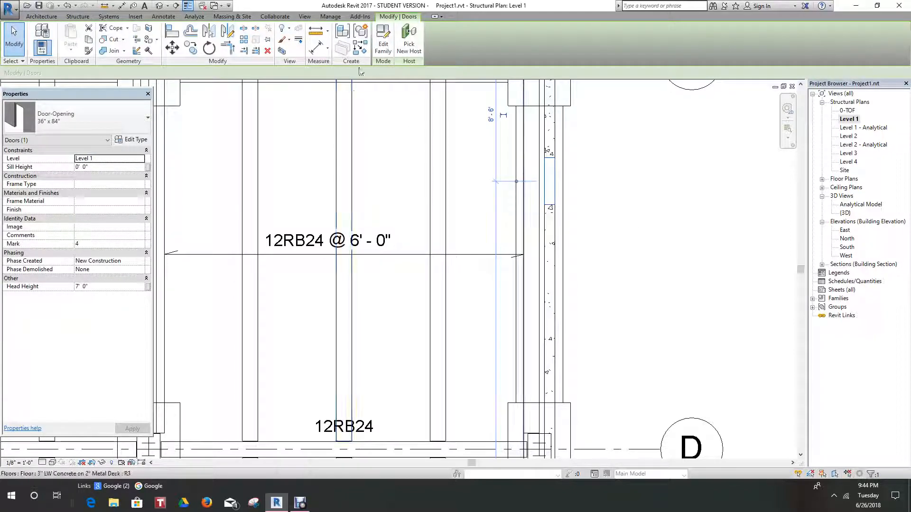
pyautogui.click(615, 227)
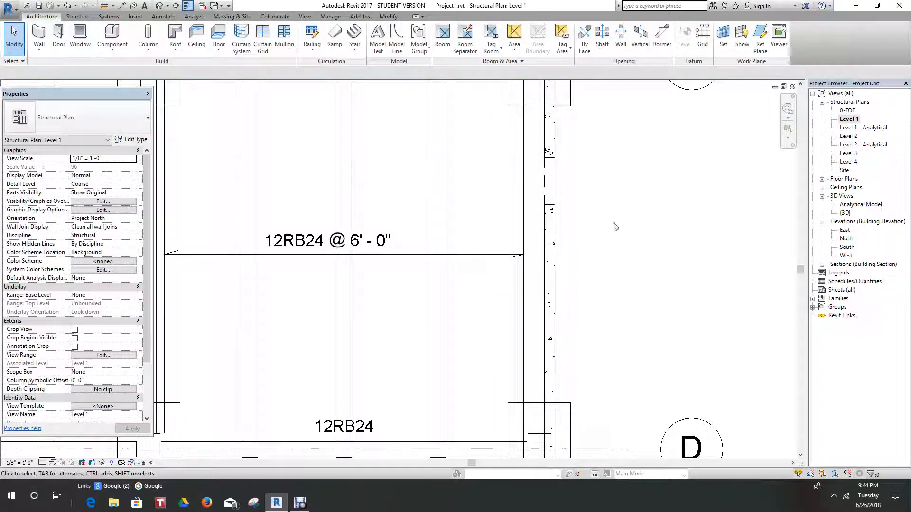
pyautogui.click(551, 209)
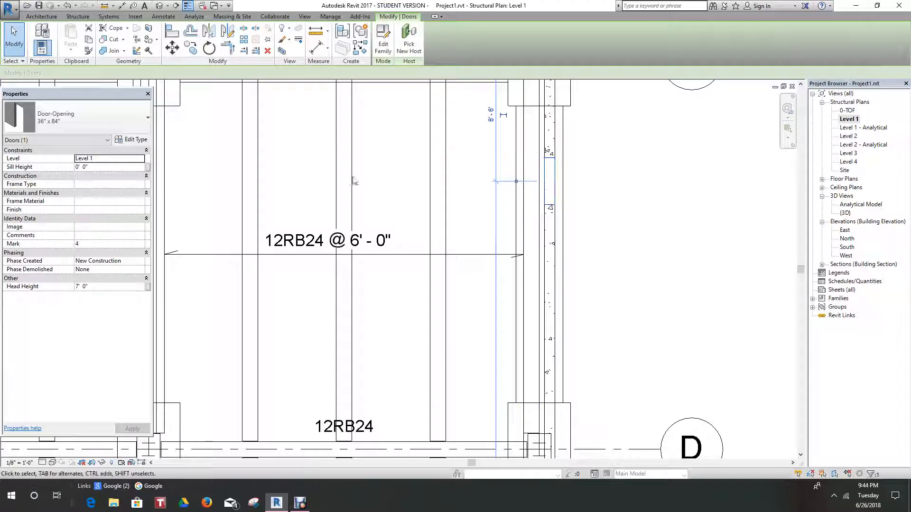
pyautogui.click(135, 141)
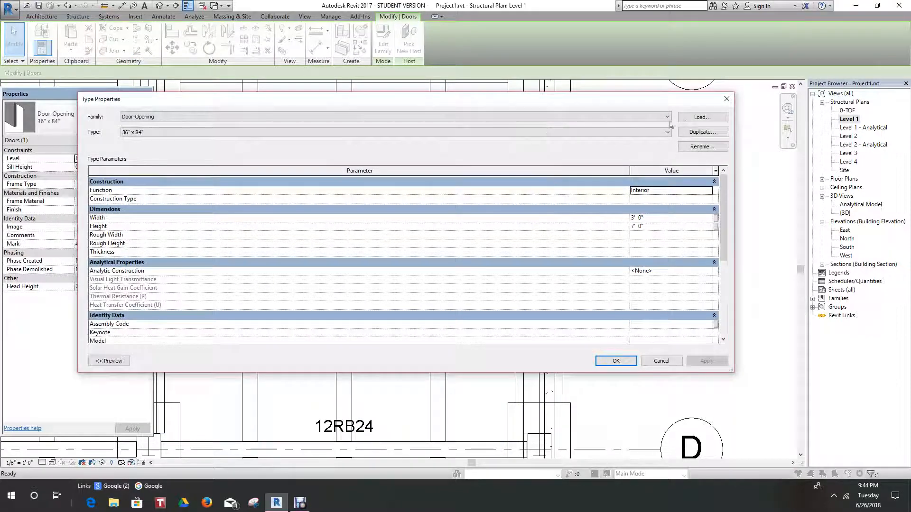
pyautogui.click(699, 133)
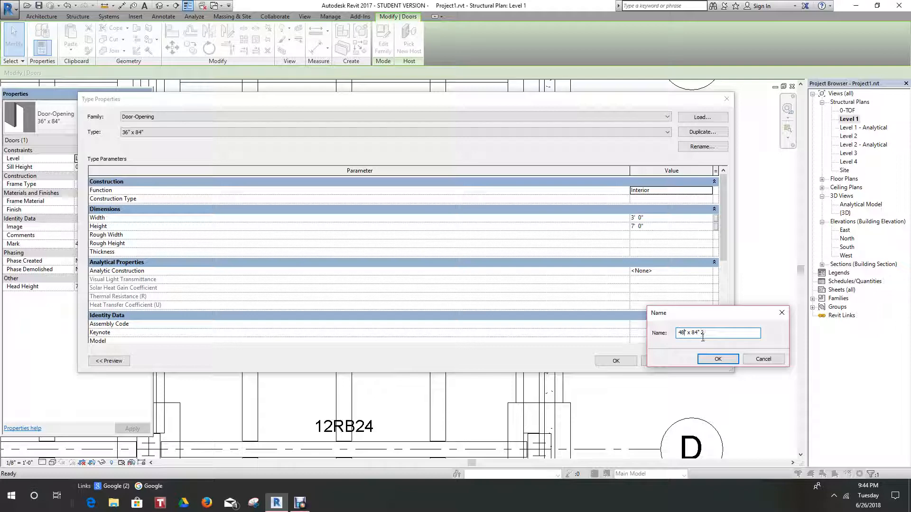
pyautogui.click(719, 359)
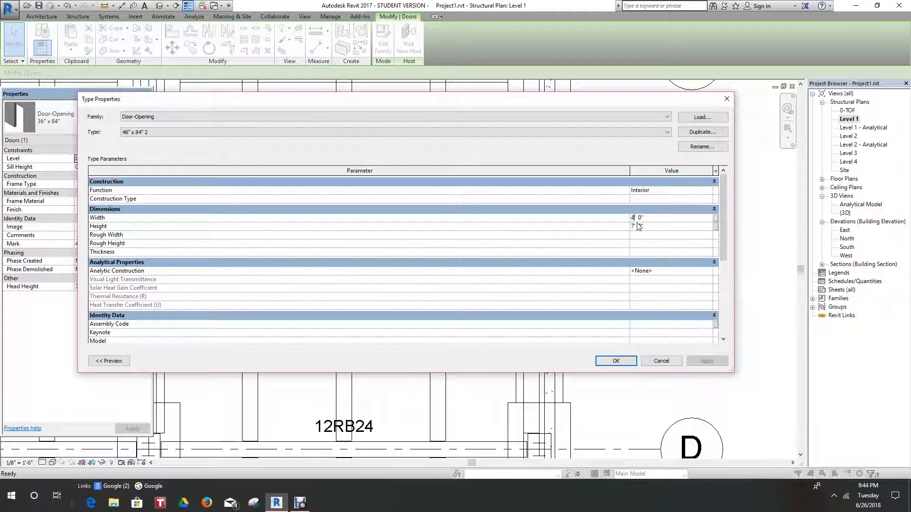
# Apply the 4' 0" width to the Door-Opening type 48" x 84" 2 and deselect the door
pyautogui.click(616, 361)
pyautogui.click(634, 375)
# Look over the walls, column grid and beam layout of the whole Level 1 structural plan
pyautogui.moveTo(634, 375)
pyautogui.mouseDown(button='middle')
pyautogui.moveTo(621, 247)
pyautogui.moveTo(594, 147)
pyautogui.mouseUp(button='middle')
pyautogui.moveTo(600, 224); pyautogui.dragTo(569, 88, button='middle')
pyautogui.moveTo(593, 285); pyautogui.dragTo(586, 176, button='middle')
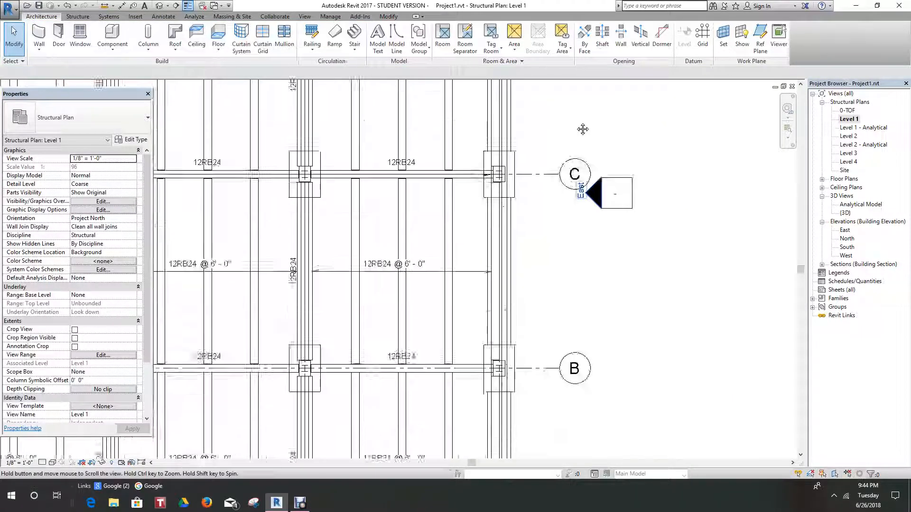
pyautogui.moveTo(586, 259); pyautogui.dragTo(583, 202, button='middle')
pyautogui.scroll(-5, 593, 227)
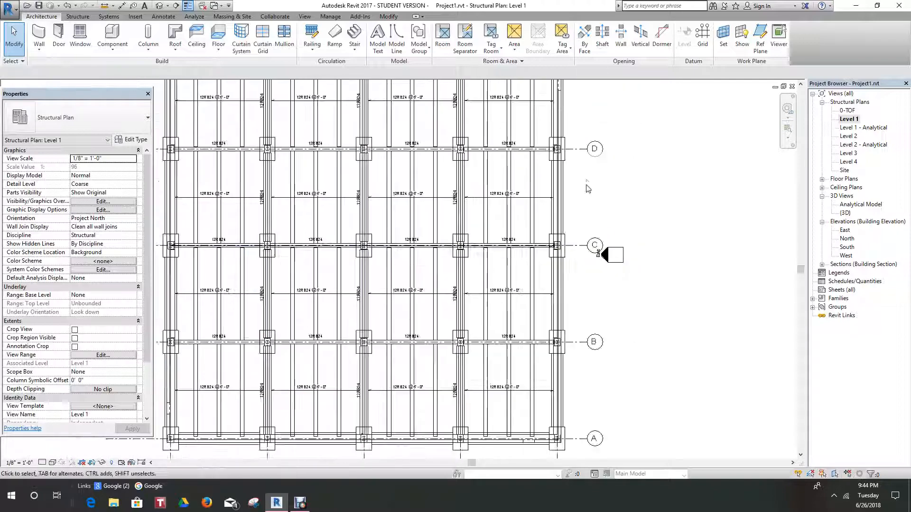
pyautogui.scroll(-4, 603, 231)
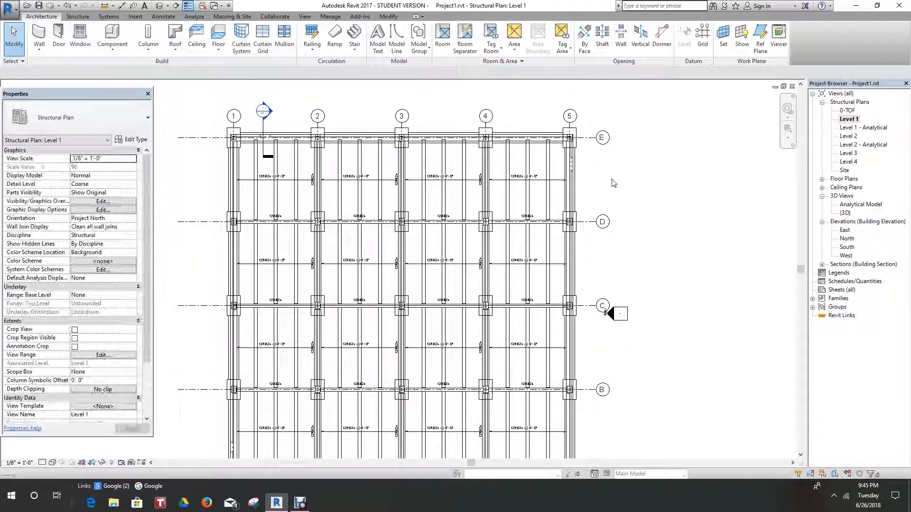
pyautogui.scroll(3, 612, 204)
pyautogui.scroll(-2, 617, 214)
pyautogui.scroll(4, 617, 219)
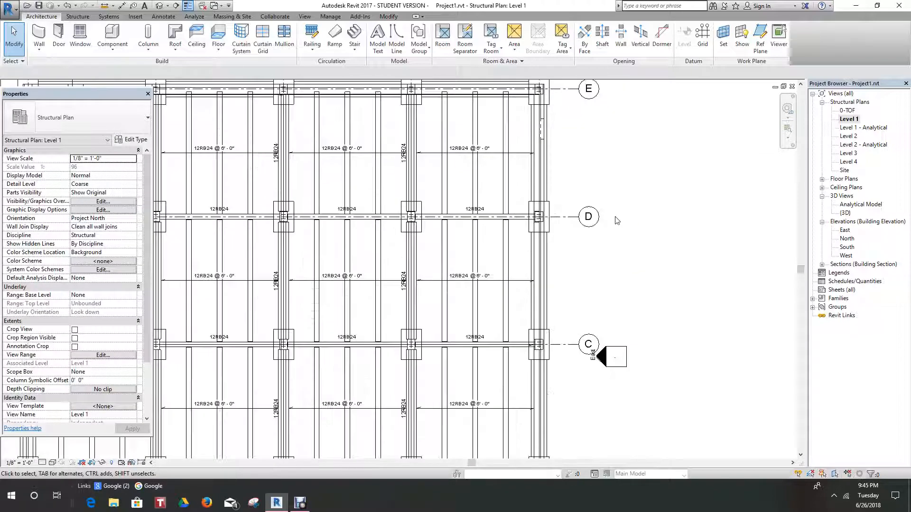
pyautogui.moveTo(611, 191); pyautogui.dragTo(640, 230, button='middle')
pyautogui.scroll(-4, 640, 230)
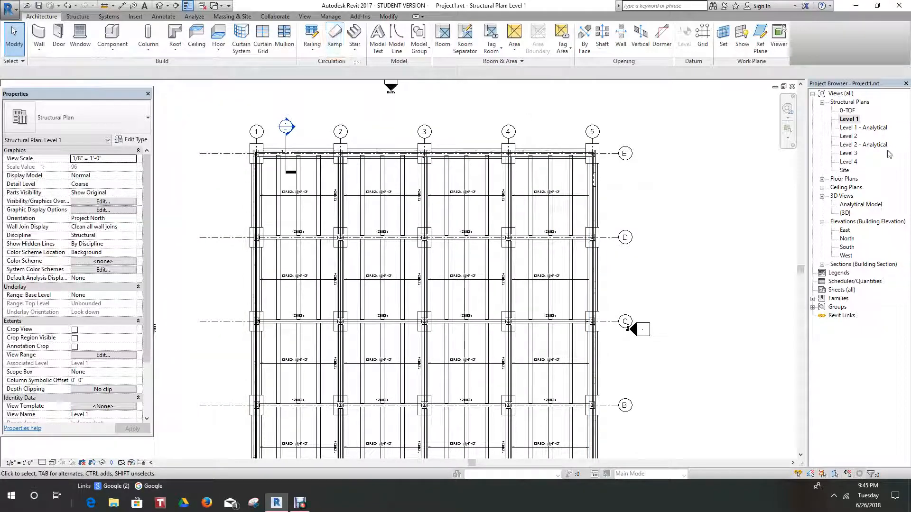
pyautogui.scroll(-3, 733, 239)
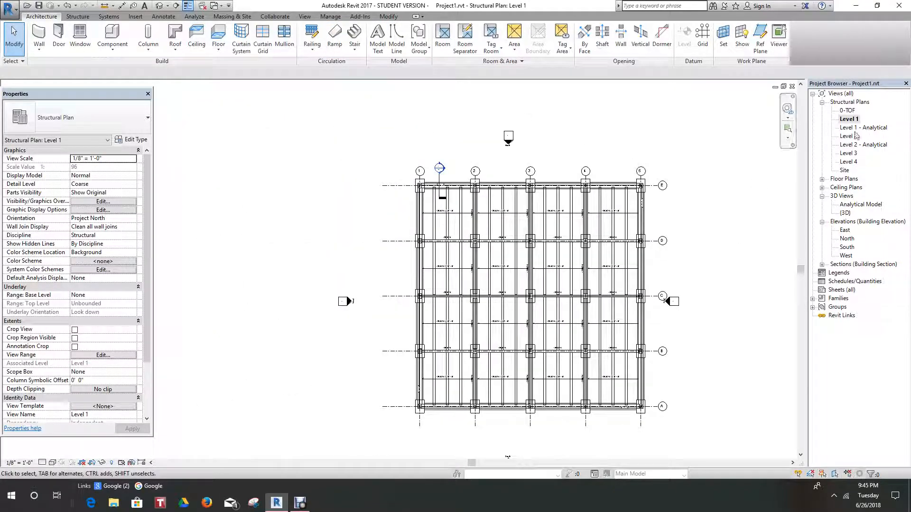
# Examine the building's floor slab, columns and door openings in the default 3D view
pyautogui.click(159, 6)
pyautogui.scroll(4, 437, 222)
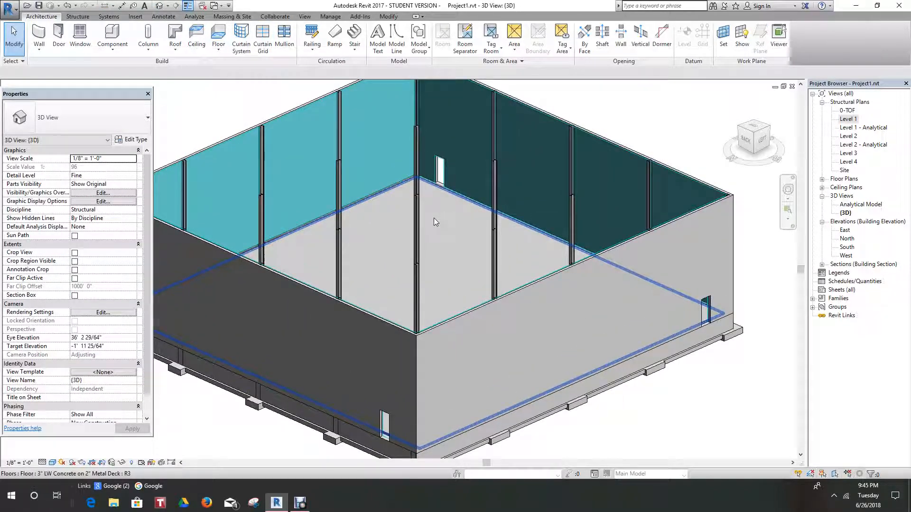
pyautogui.click(434, 220)
pyautogui.scroll(-2, 426, 201)
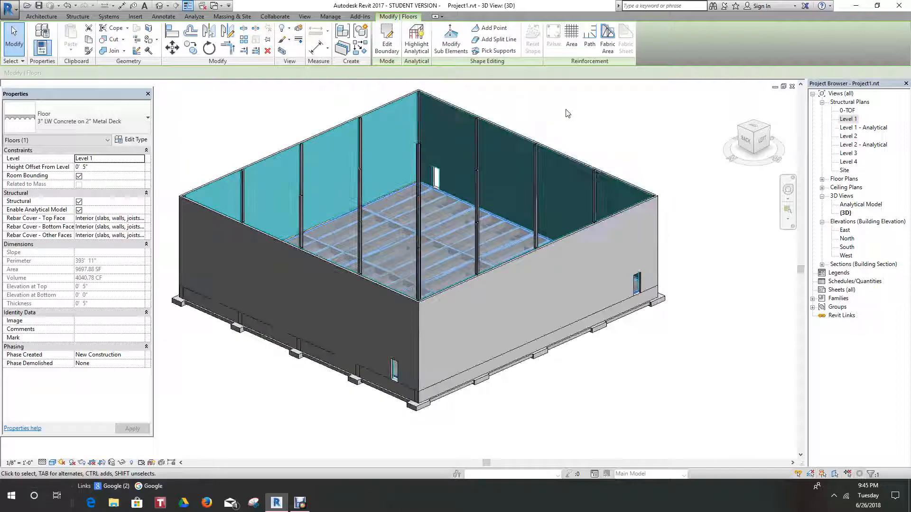
pyautogui.click(568, 113)
pyautogui.moveTo(561, 143); pyautogui.dragTo(552, 164, button='middle')
pyautogui.scroll(3, 462, 227)
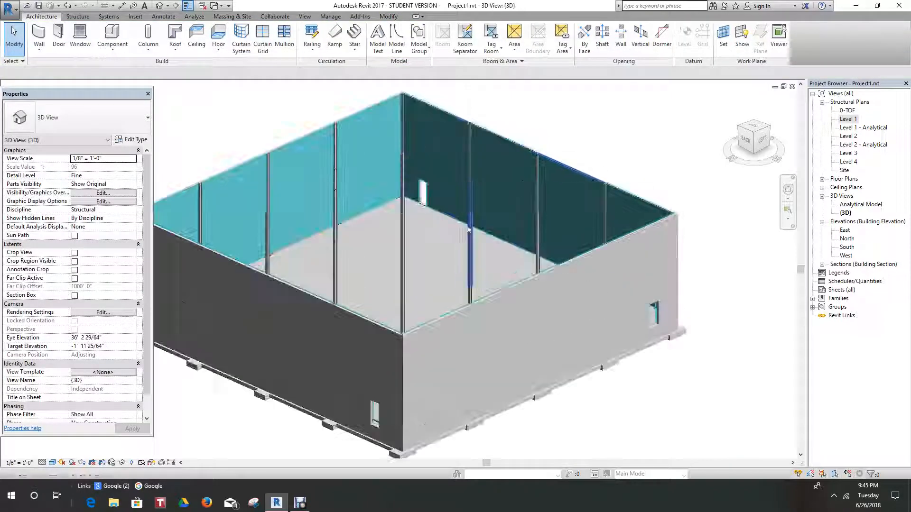
pyautogui.scroll(-3, 462, 226)
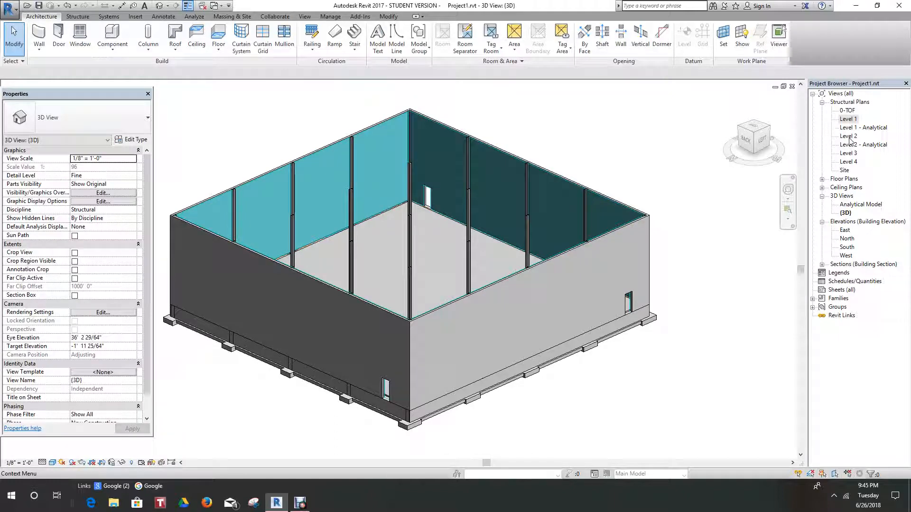
# Open the Level 2 structural plan and start the Beam command with the W Shapes W12X26 type
pyautogui.doubleClick(848, 136)
pyautogui.moveTo(596, 217); pyautogui.dragTo(502, 201, button='middle')
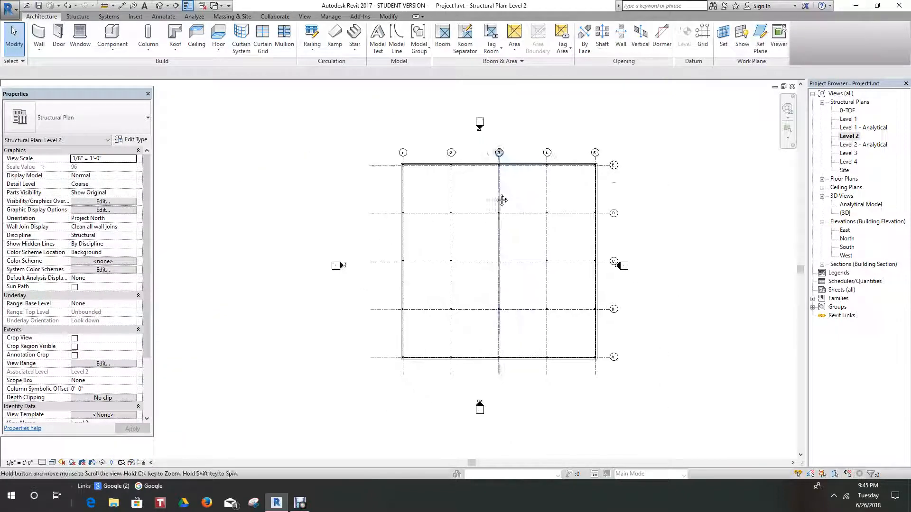
pyautogui.scroll(2, 494, 166)
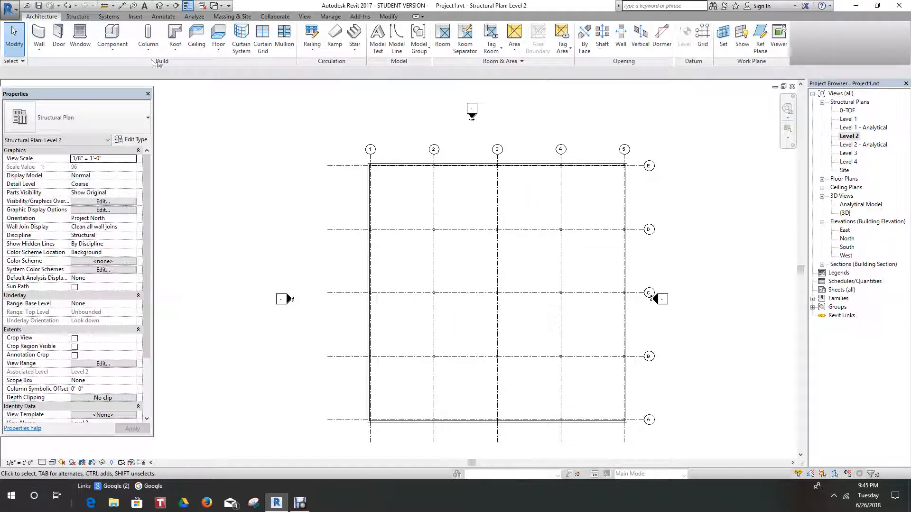
pyautogui.click(80, 17)
pyautogui.click(37, 34)
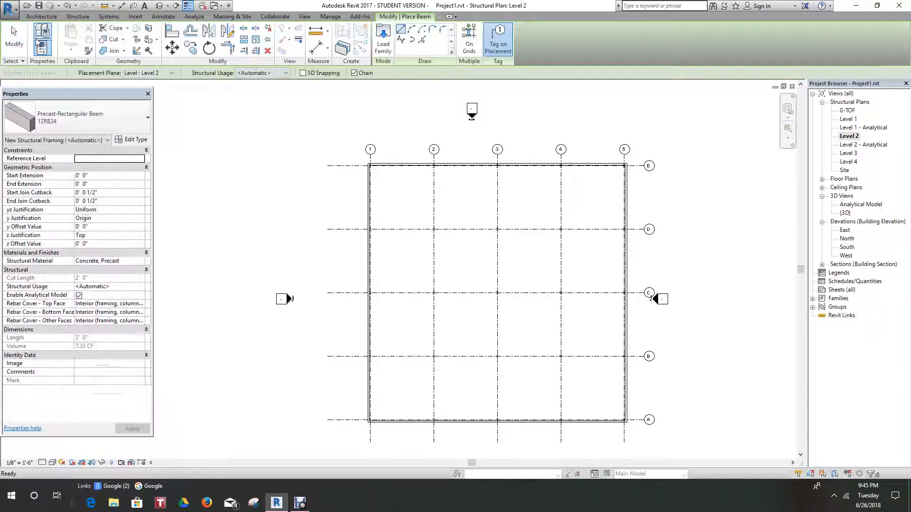
pyautogui.click(147, 119)
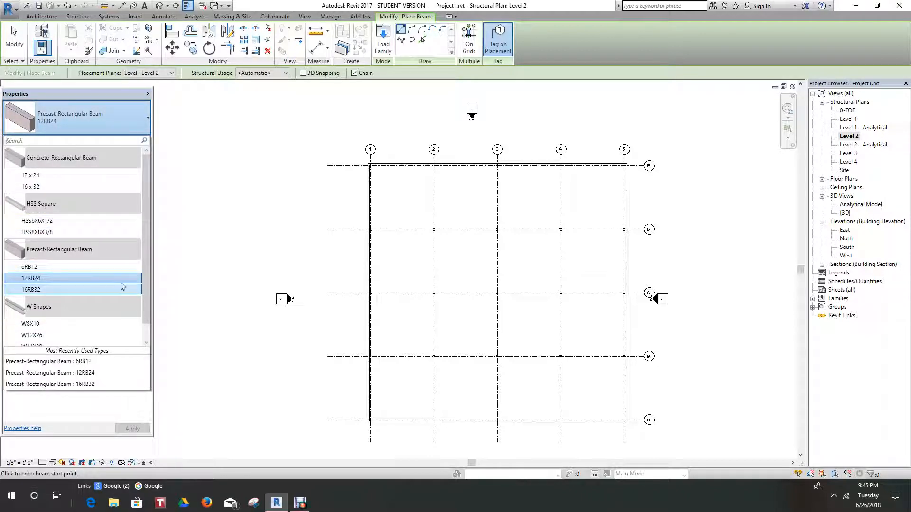
pyautogui.click(144, 314)
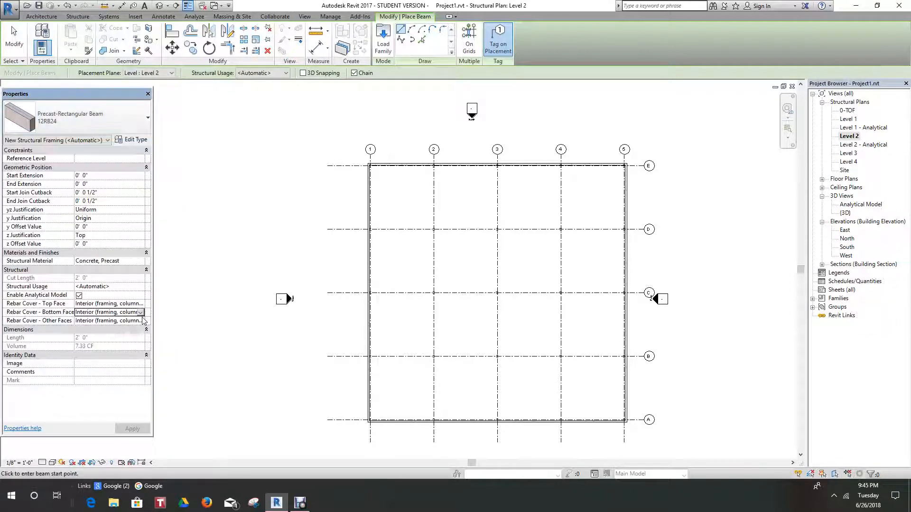
pyautogui.click(146, 121)
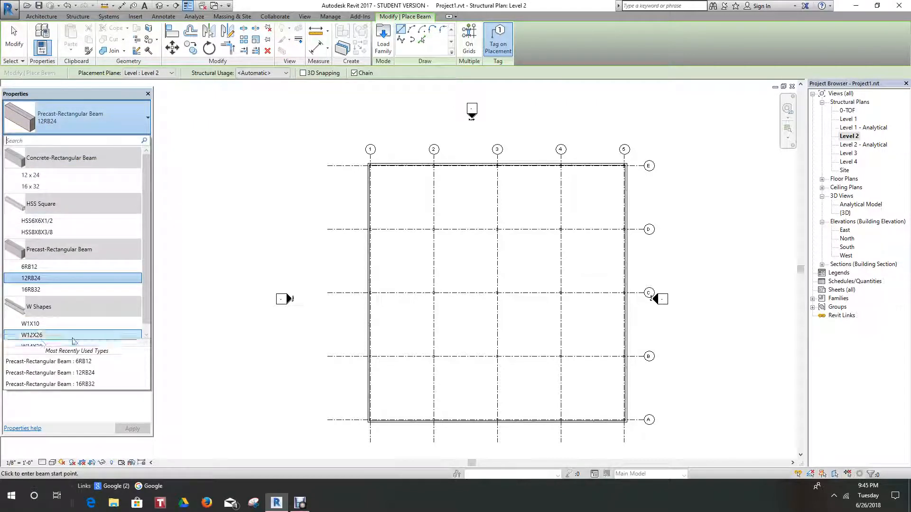
pyautogui.moveTo(144, 314); pyautogui.dragTo(146, 337)
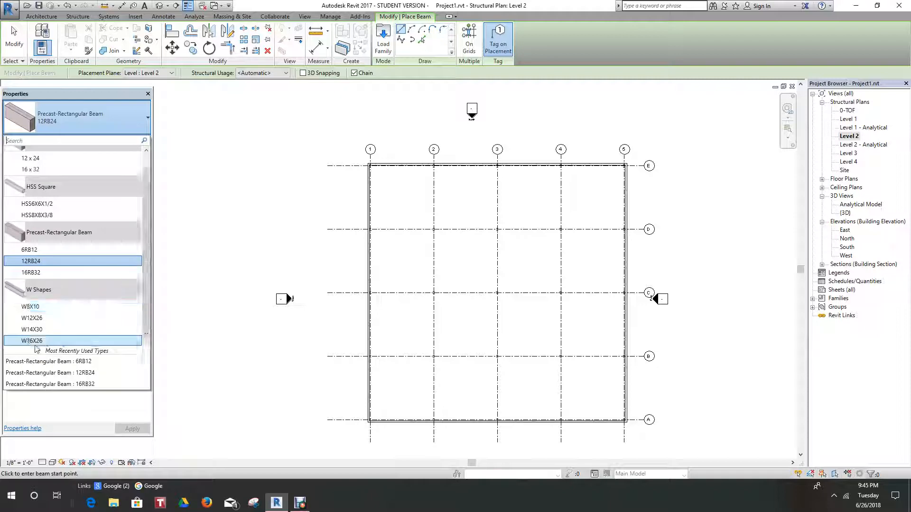
pyautogui.click(32, 318)
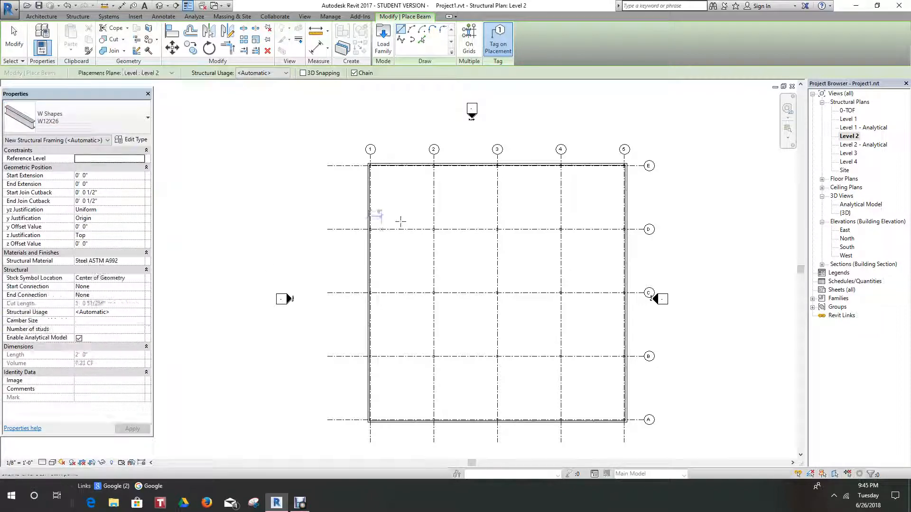
# Place W12X26 beams along all grid lines 1 to 5 and A to E on Level 2 using On Grids
pyautogui.scroll(-2, 458, 144)
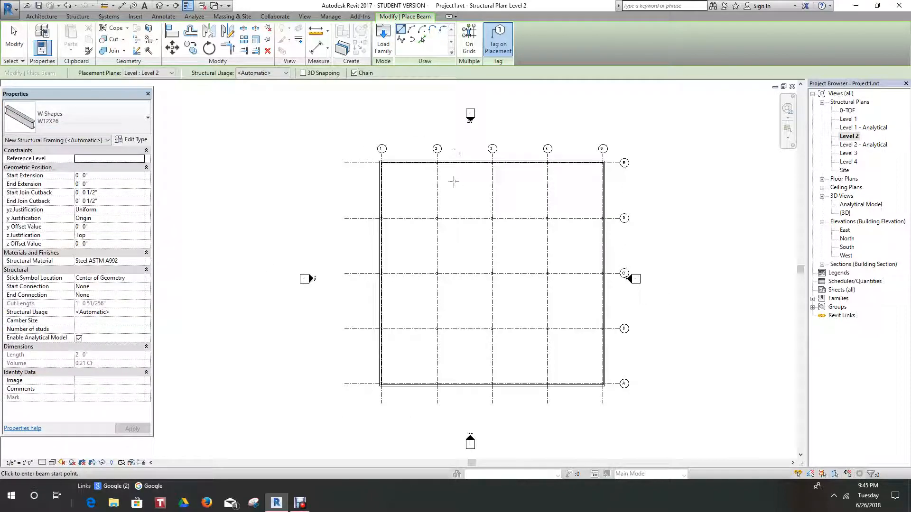
pyautogui.click(468, 38)
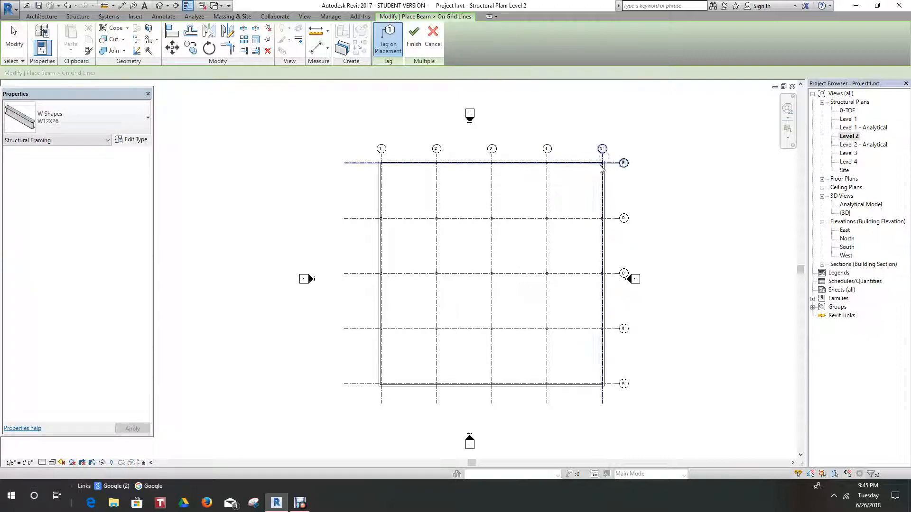
pyautogui.moveTo(600, 165); pyautogui.dragTo(366, 397)
pyautogui.click(413, 38)
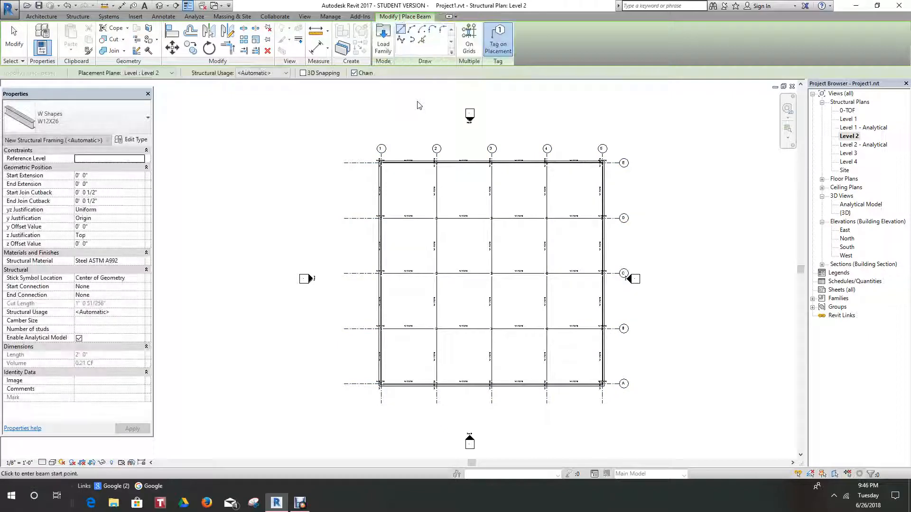
# Inspect the Level 2 beams in the 3D view and orbit the building to its front side
pyautogui.moveTo(436, 117); pyautogui.dragTo(440, 138, button='middle')
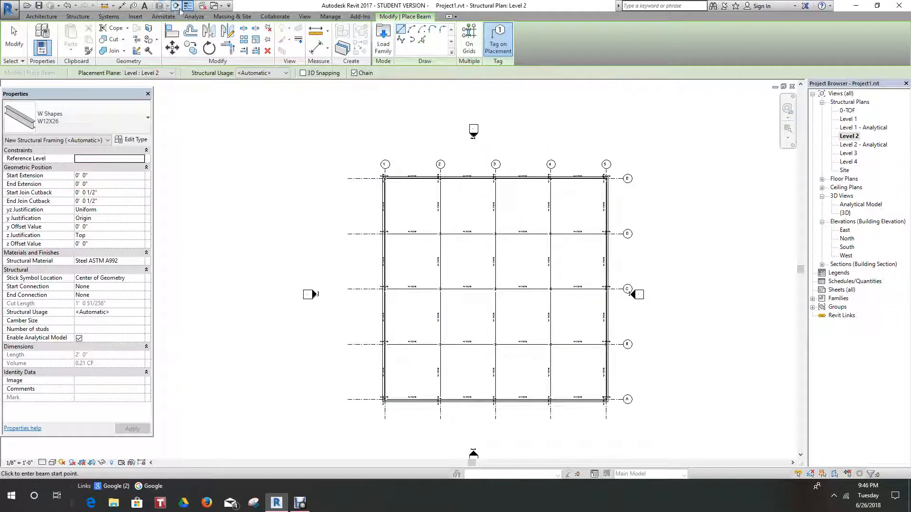
pyautogui.click(161, 6)
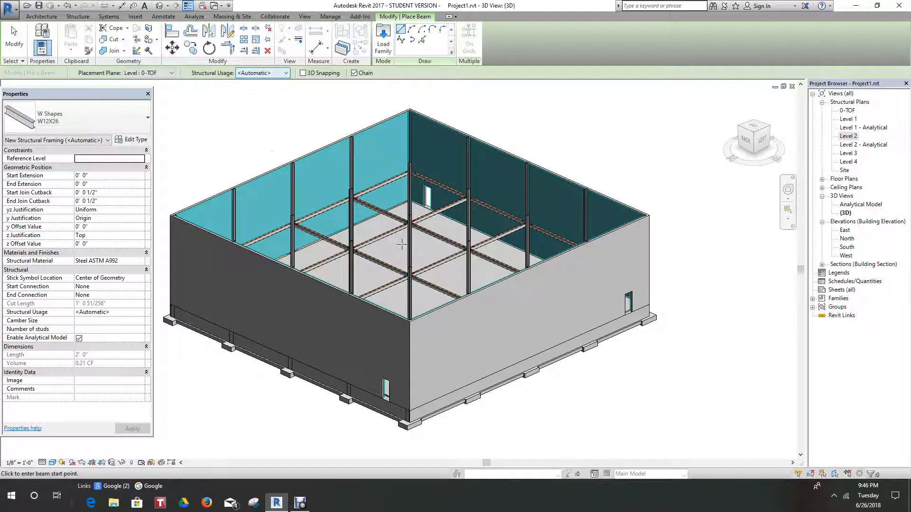
pyautogui.scroll(-2, 401, 243)
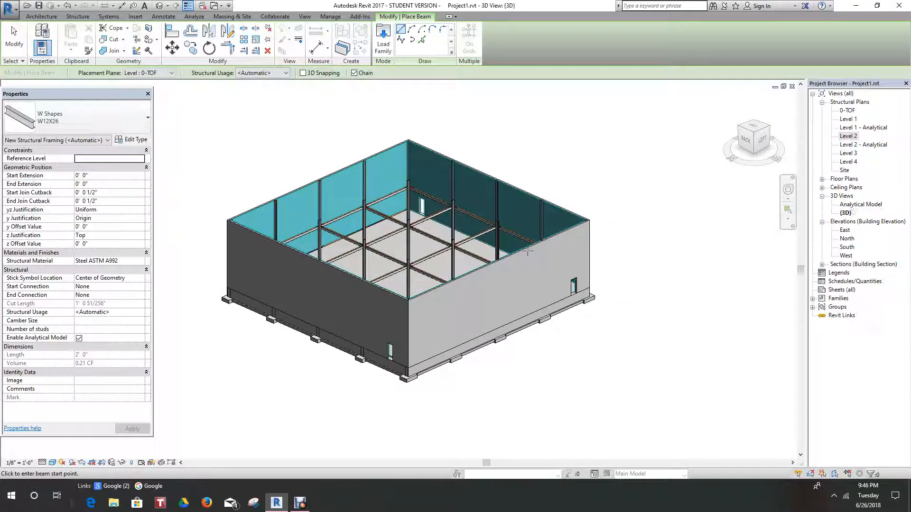
pyautogui.scroll(1, 399, 204)
pyautogui.scroll(-1, 437, 204)
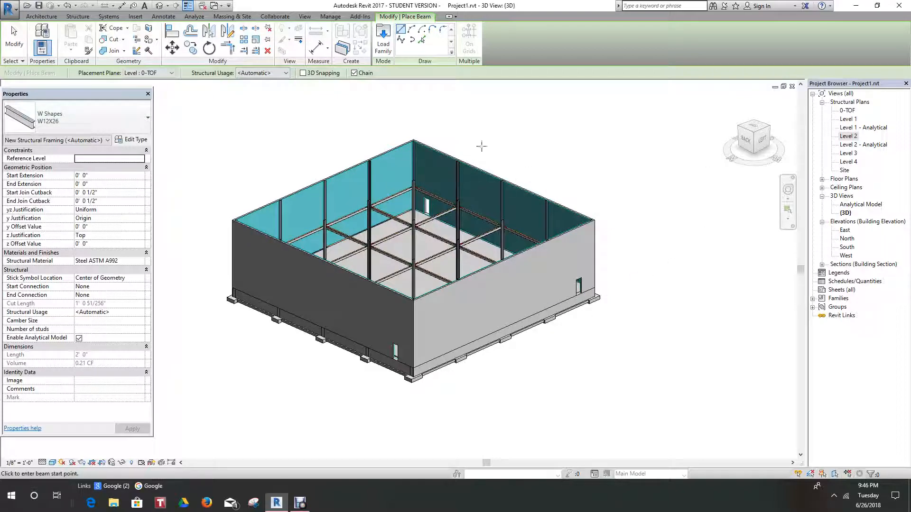
pyautogui.moveTo(759, 140); pyautogui.dragTo(434, 200)
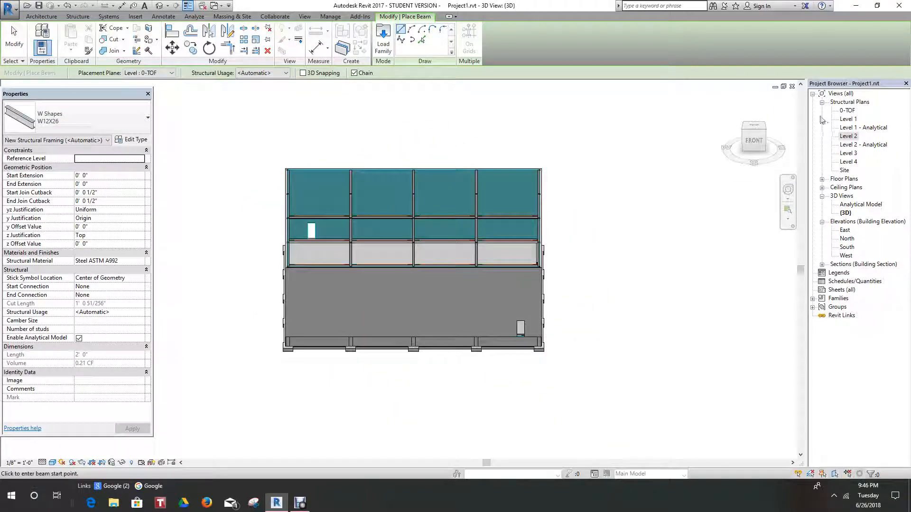
# Go through the 0-TOF plan to the Level 1 structural plan and display Level 1 in Hidden Line style at Fine detail level
pyautogui.doubleClick(853, 112)
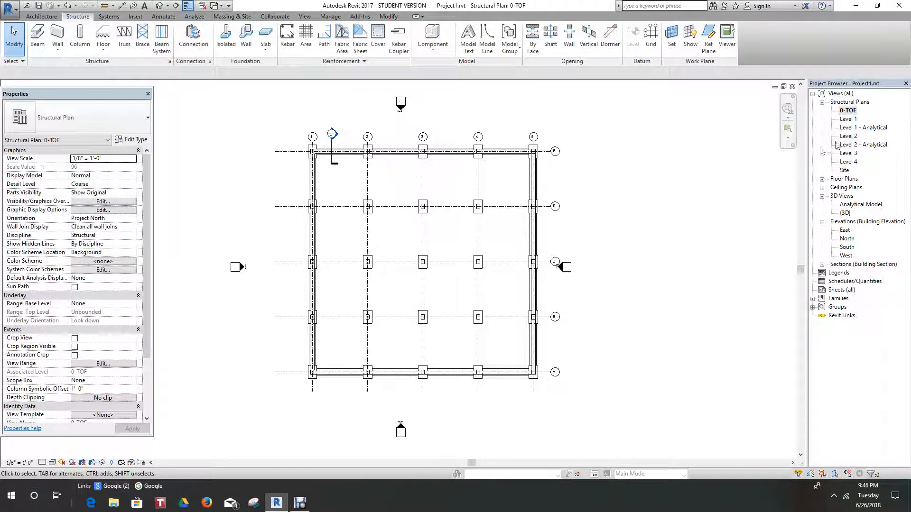
pyautogui.doubleClick(850, 119)
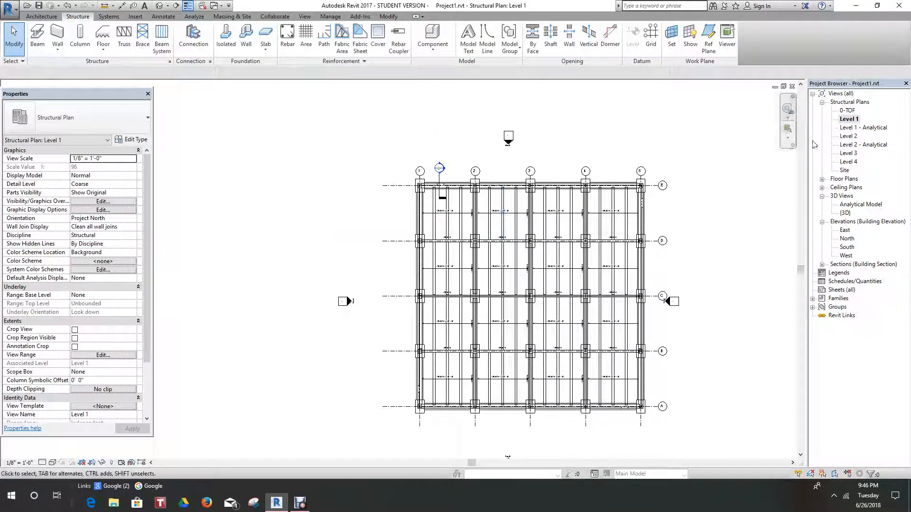
pyautogui.scroll(2, 742, 192)
pyautogui.scroll(-2, 741, 192)
pyautogui.moveTo(741, 192); pyautogui.dragTo(740, 165, button='middle')
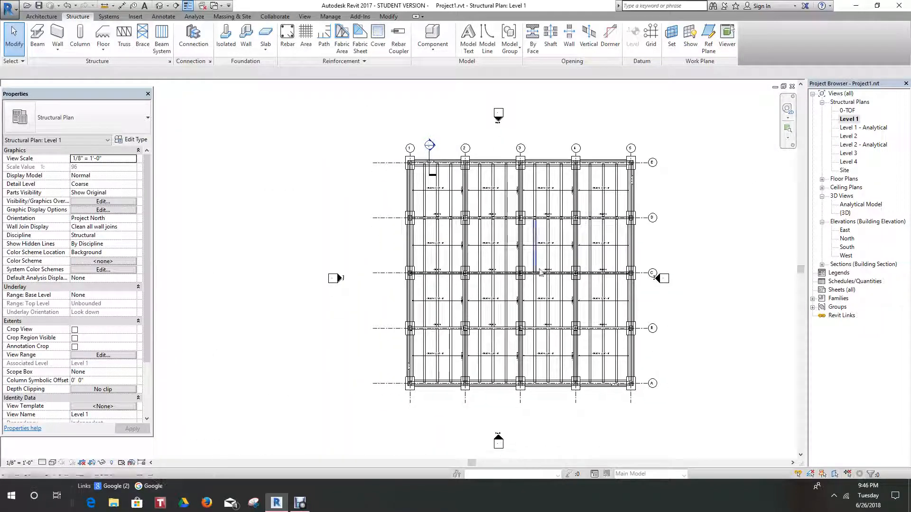
pyautogui.click(52, 463)
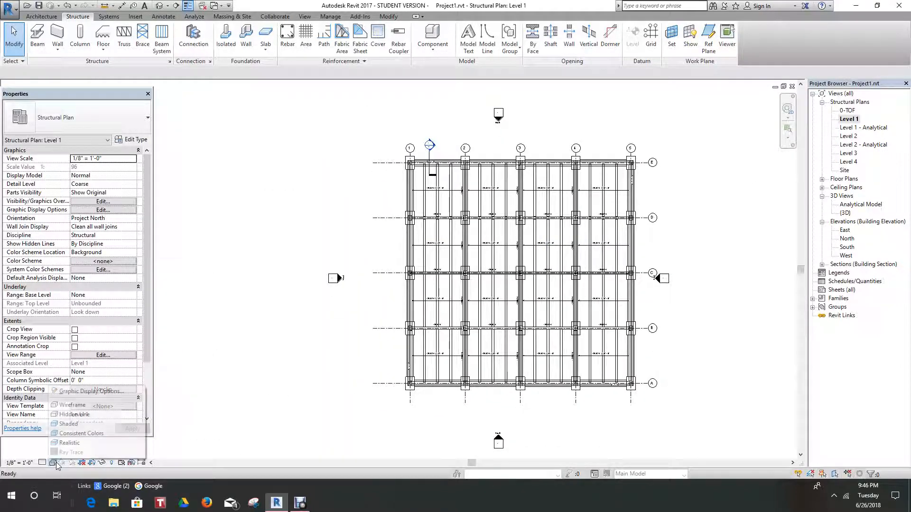
pyautogui.click(73, 415)
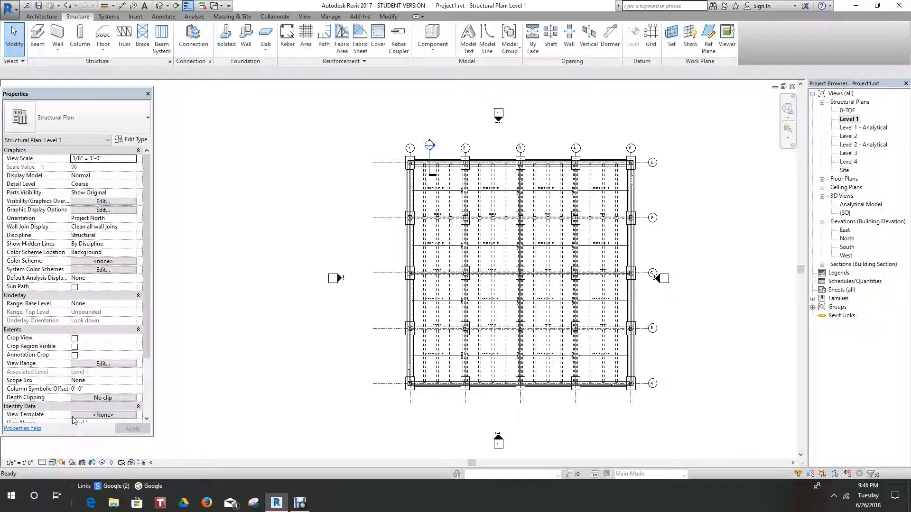
pyautogui.click(44, 464)
pyautogui.click(53, 453)
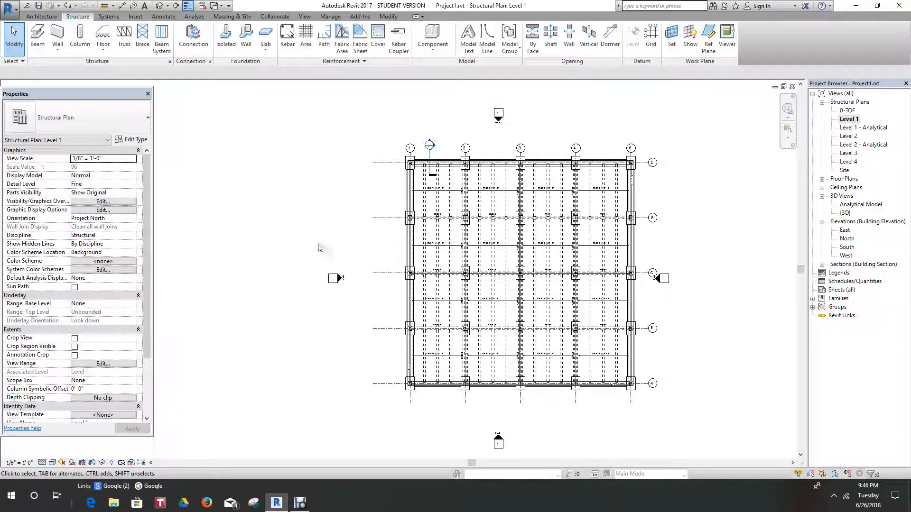
# Inspect the wall and the beam ends along grid E between grids 1 and 3 on Level 1
pyautogui.scroll(5, 441, 163)
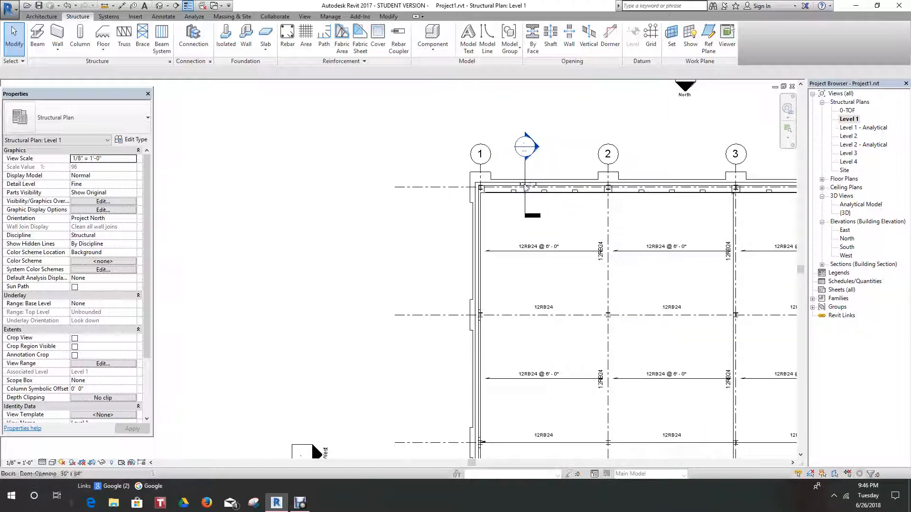
pyautogui.moveTo(525, 206); pyautogui.dragTo(443, 233, button='middle')
pyautogui.scroll(1, 469, 236)
pyautogui.scroll(-1, 451, 232)
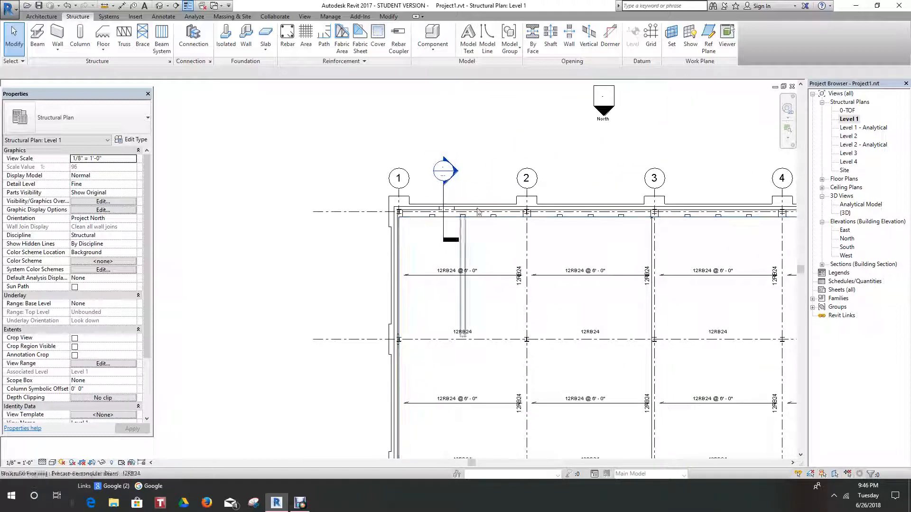
pyautogui.scroll(4, 590, 255)
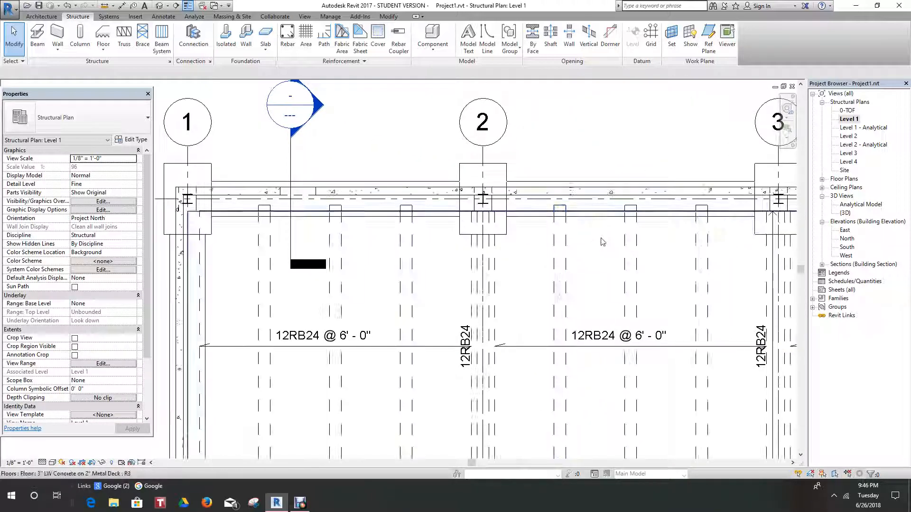
# Look over the whole Level 1 structural plan across grids 1 to 5 and A to E
pyautogui.scroll(-6, 603, 242)
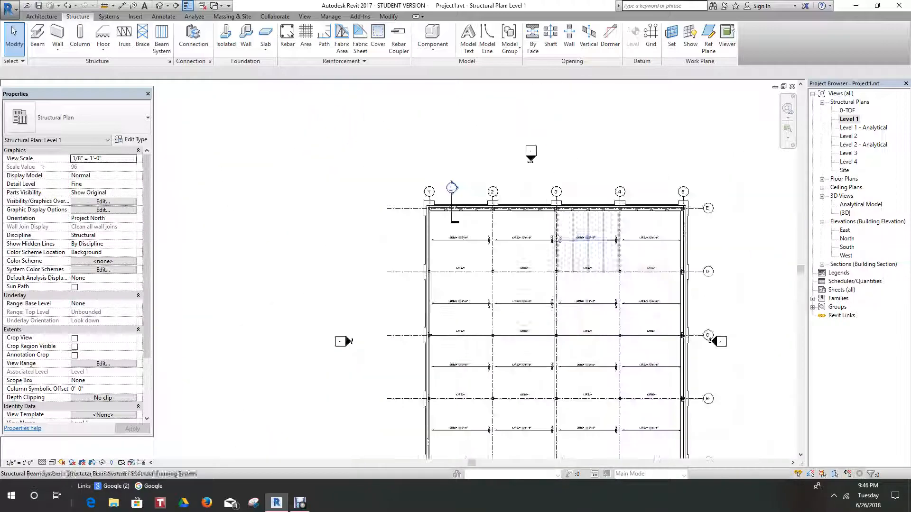
pyautogui.moveTo(559, 239); pyautogui.dragTo(498, 163, button='middle')
pyautogui.scroll(-1, 499, 163)
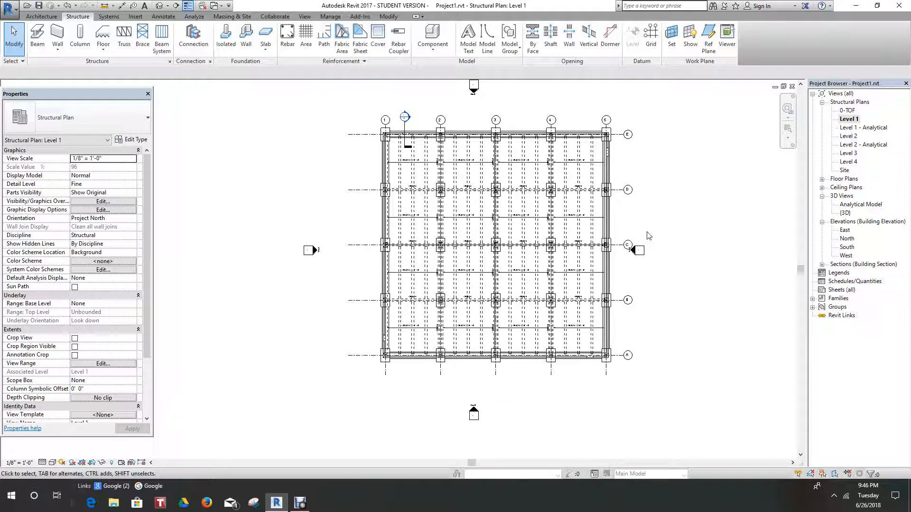
pyautogui.scroll(4, 624, 184)
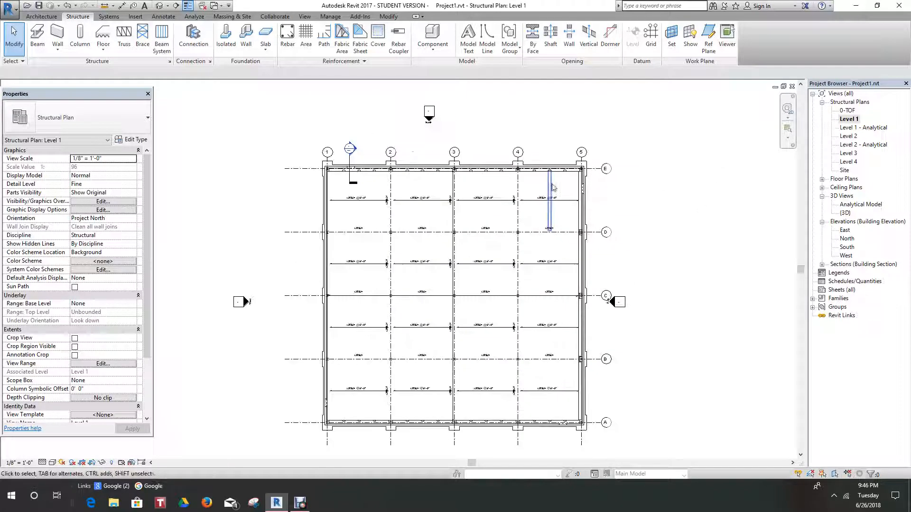
pyautogui.scroll(-3, 624, 185)
pyautogui.moveTo(673, 193); pyautogui.dragTo(679, 157, button='middle')
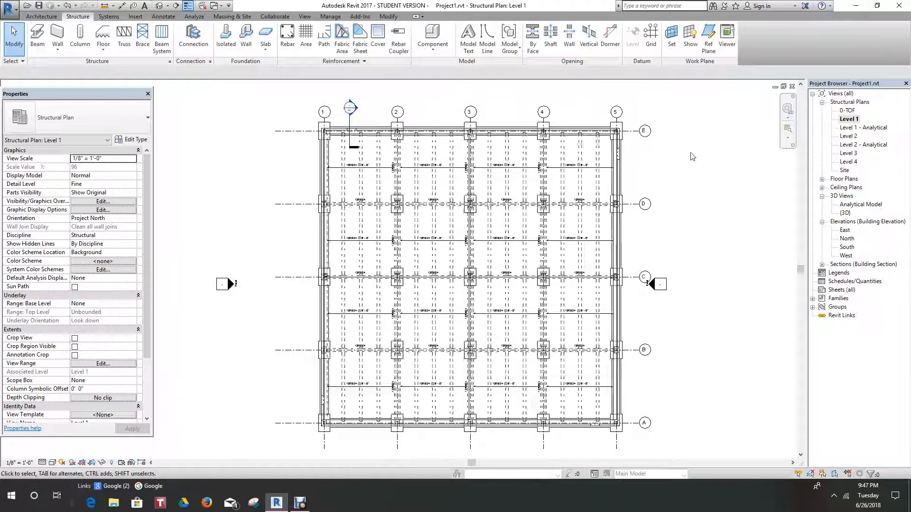
pyautogui.scroll(-1, 692, 157)
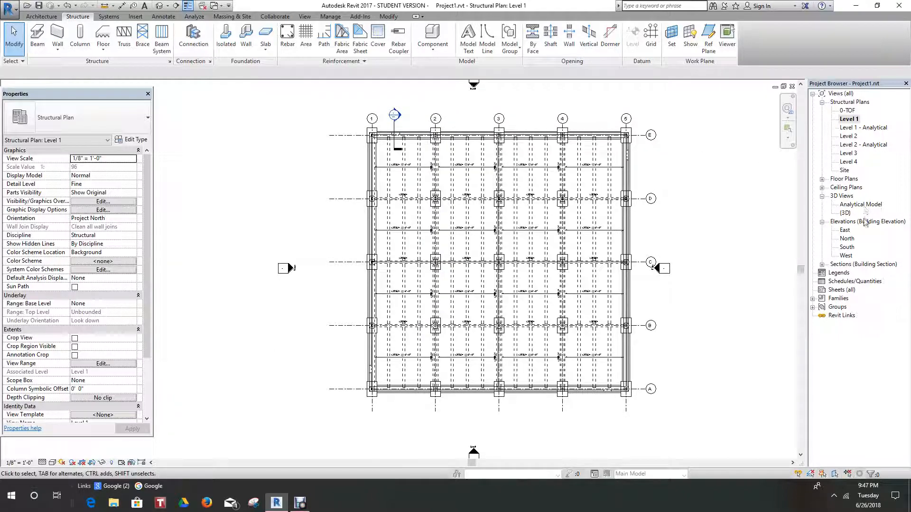
# Open the South elevation and examine the exterior wall and its door opening near grid 5
pyautogui.doubleClick(848, 247)
pyautogui.moveTo(604, 308); pyautogui.dragTo(597, 309, button='middle')
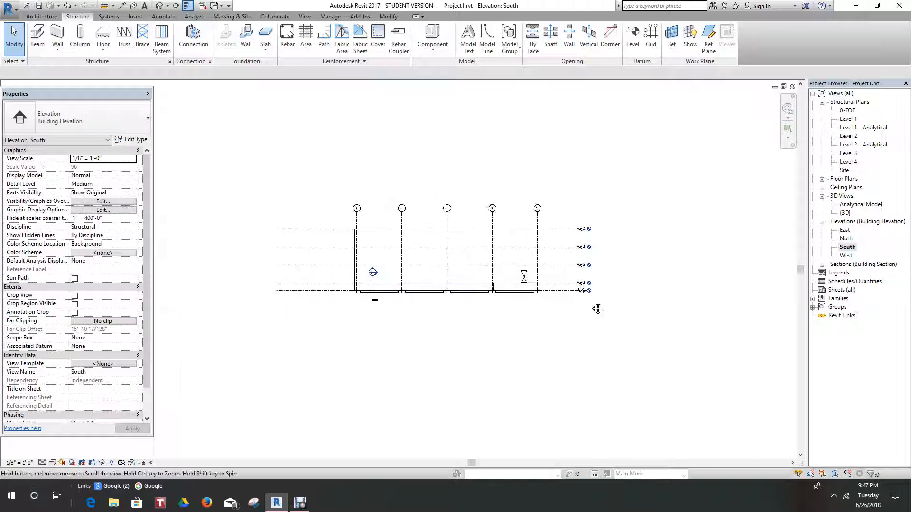
pyautogui.scroll(5, 472, 253)
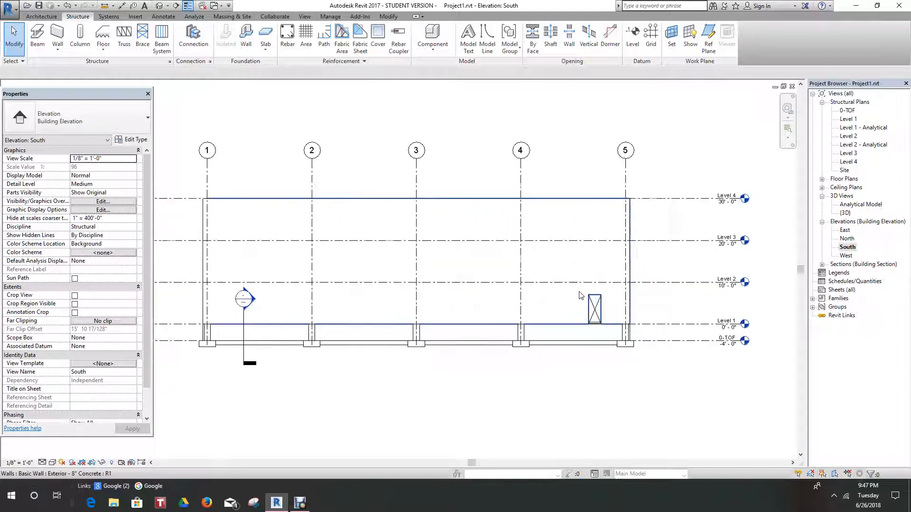
pyautogui.scroll(-1, 590, 285)
pyautogui.scroll(2, 561, 307)
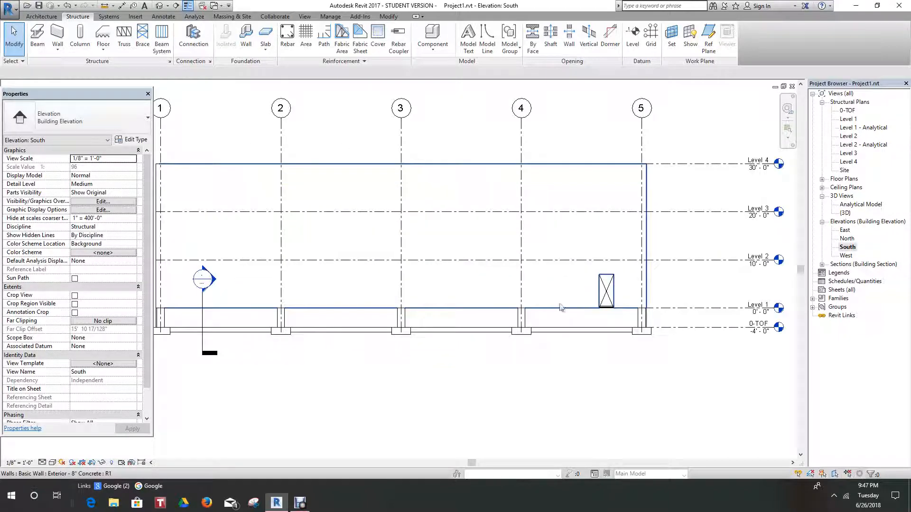
pyautogui.scroll(-1, 568, 266)
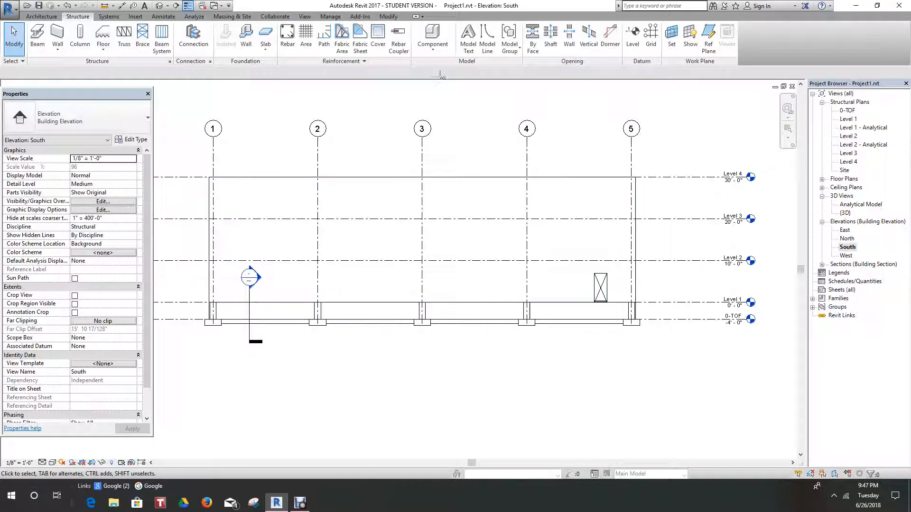
# Edit the south exterior wall's profile, sketching a rectangular opening 16'-6" by 3'-6" between grids 3 and 4 below Level 2, and finish the sketch
pyautogui.click(576, 190)
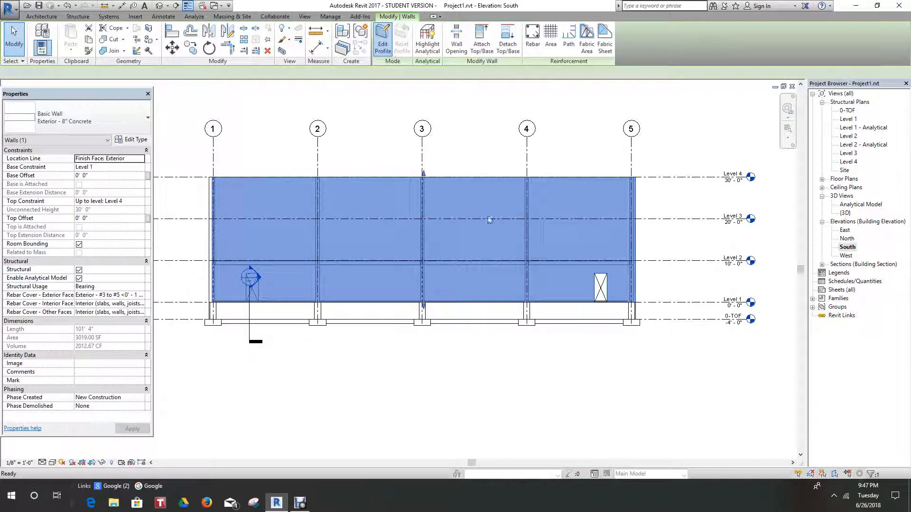
pyautogui.click(382, 41)
pyautogui.scroll(3, 563, 287)
pyautogui.scroll(-1, 562, 288)
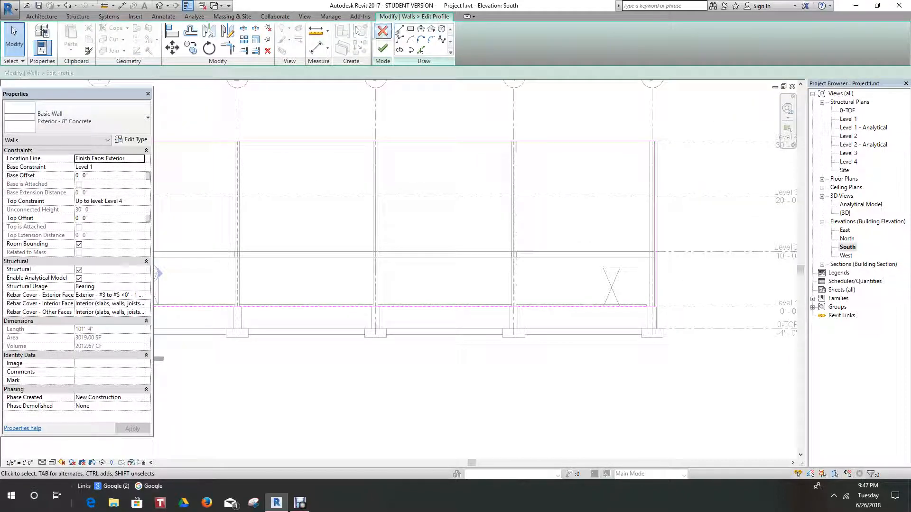
pyautogui.click(411, 30)
pyautogui.scroll(1, 593, 299)
pyautogui.scroll(-1, 479, 292)
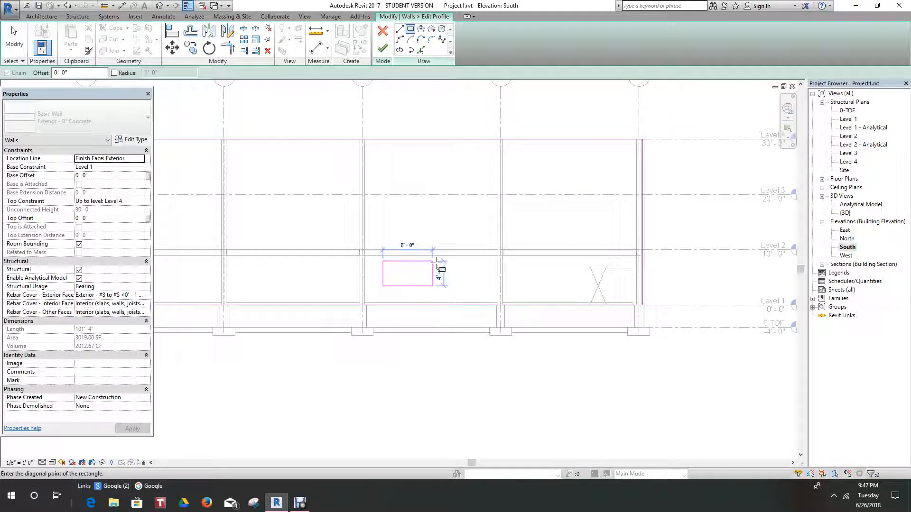
pyautogui.scroll(2, 457, 259)
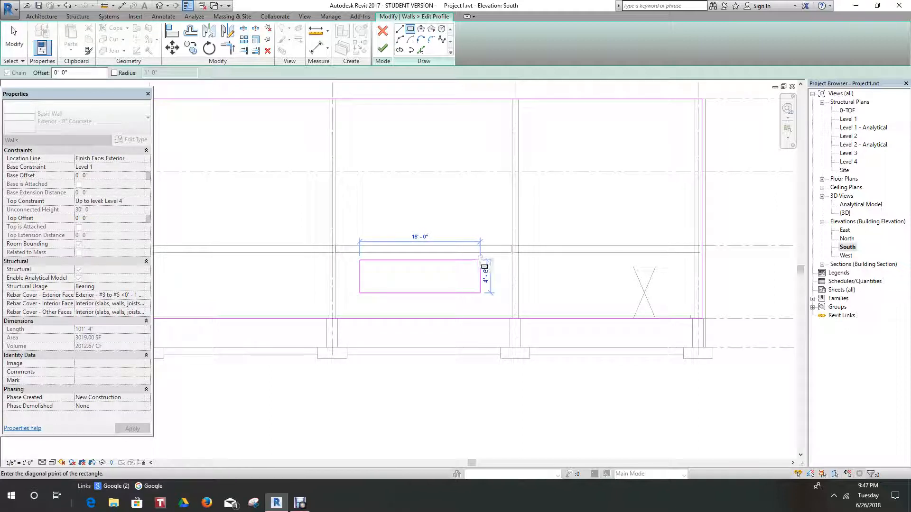
pyautogui.scroll(1, 481, 259)
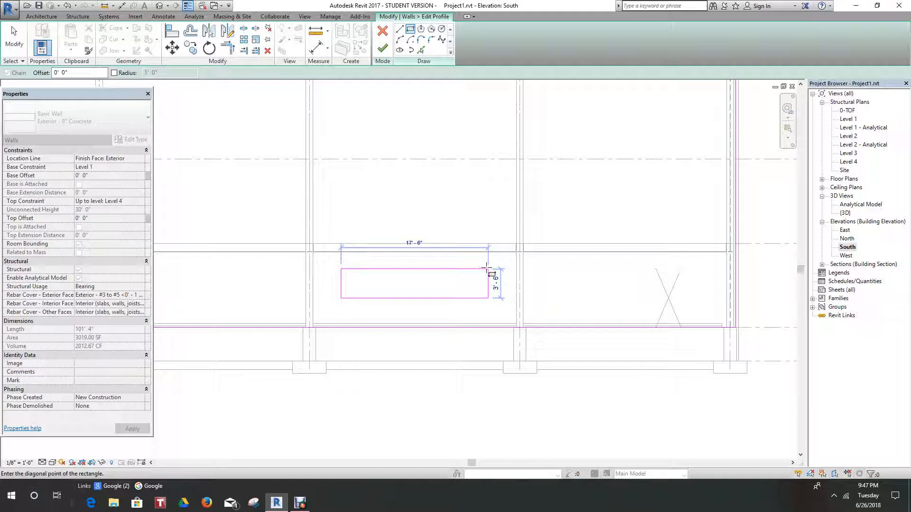
pyautogui.click(480, 269)
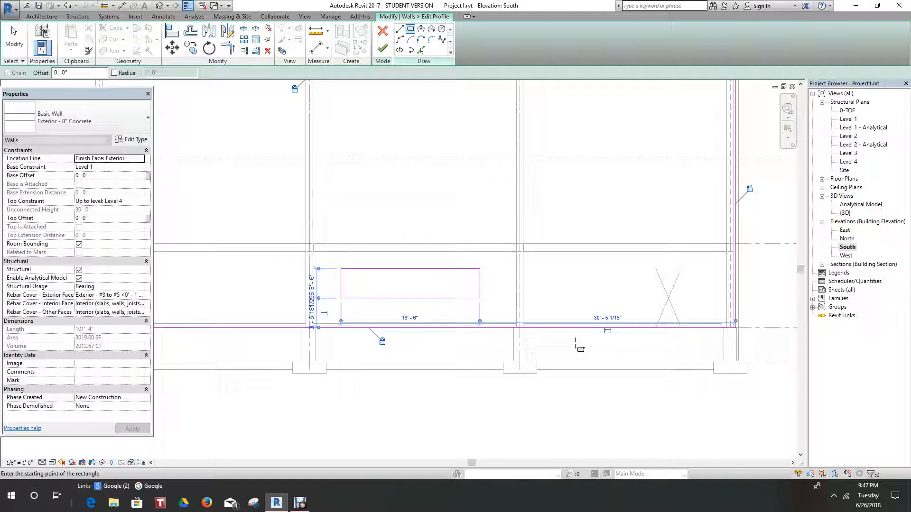
pyautogui.click(384, 49)
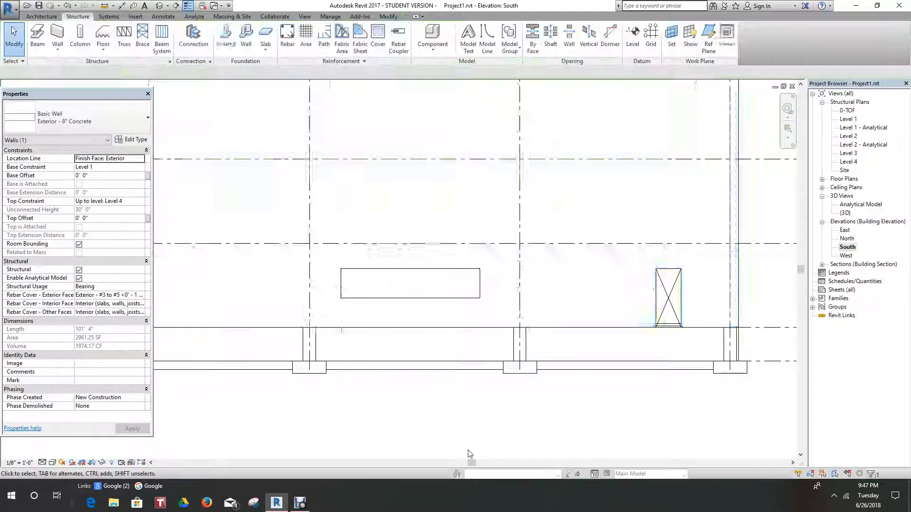
pyautogui.click(472, 445)
# Reopen the south exterior wall's profile and move the rectangular opening's edge nearest grid 3 inward to narrow it
pyautogui.scroll(-2, 472, 446)
pyautogui.moveTo(471, 446); pyautogui.dragTo(502, 340, button='middle')
pyautogui.scroll(-3, 502, 340)
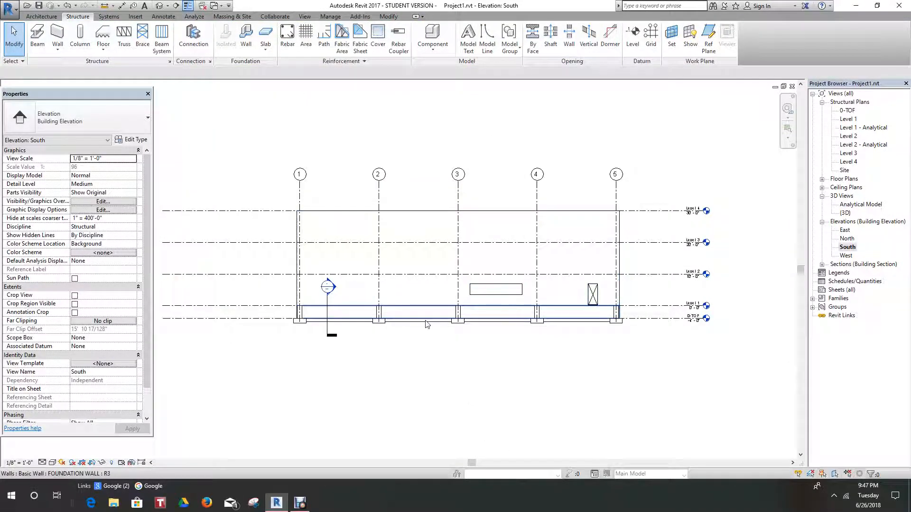
pyautogui.moveTo(426, 324); pyautogui.dragTo(432, 319, button='middle')
pyautogui.moveTo(542, 297); pyautogui.dragTo(529, 299, button='middle')
pyautogui.scroll(1, 528, 298)
pyautogui.scroll(1, 465, 306)
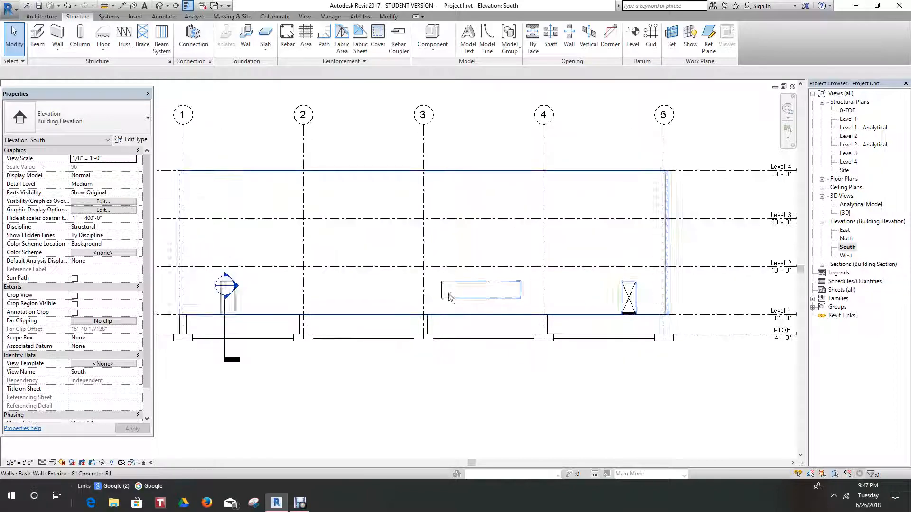
pyautogui.click(465, 314)
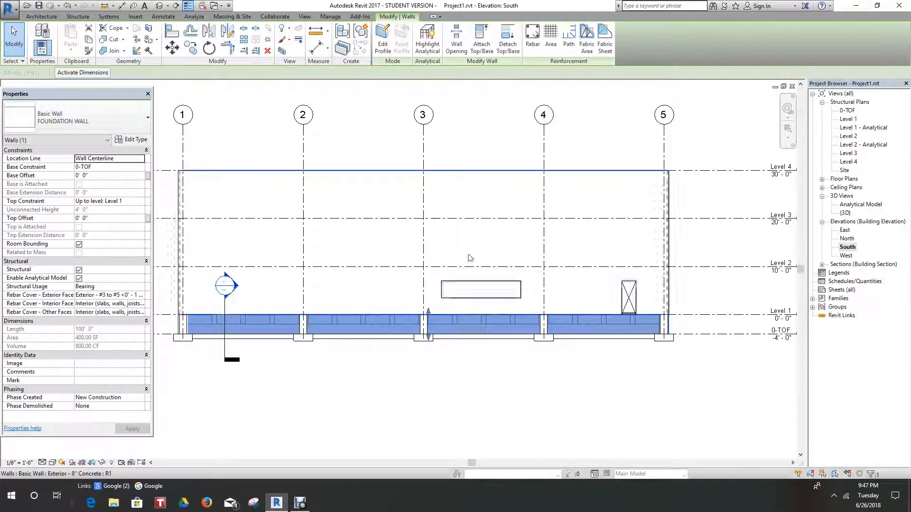
pyautogui.click(478, 172)
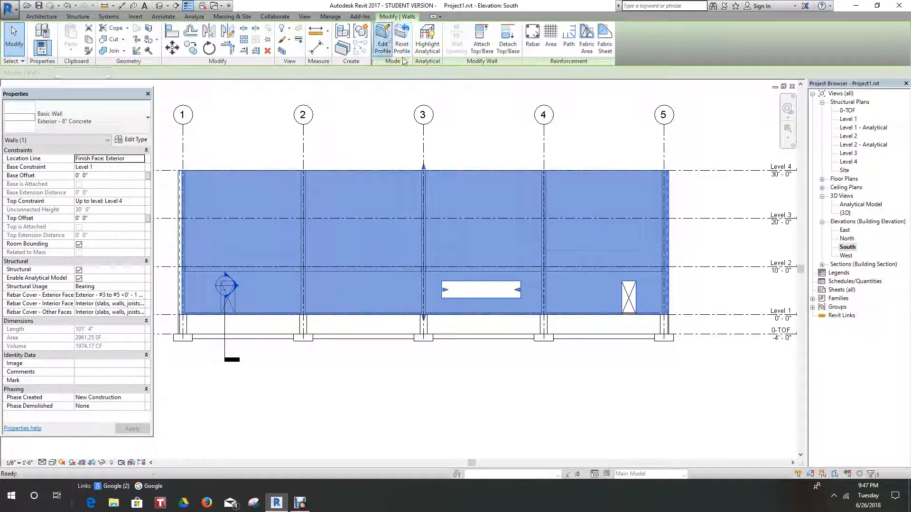
pyautogui.click(383, 40)
pyautogui.scroll(4, 442, 282)
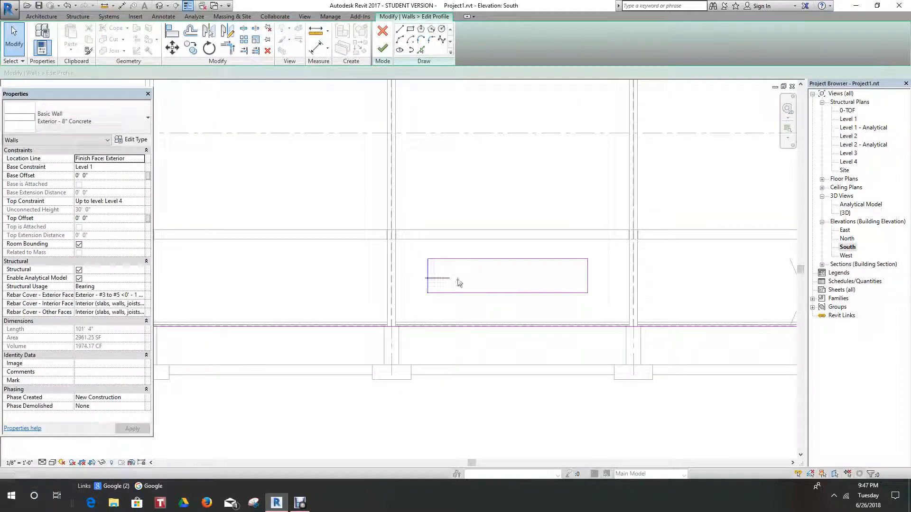
pyautogui.click(428, 285)
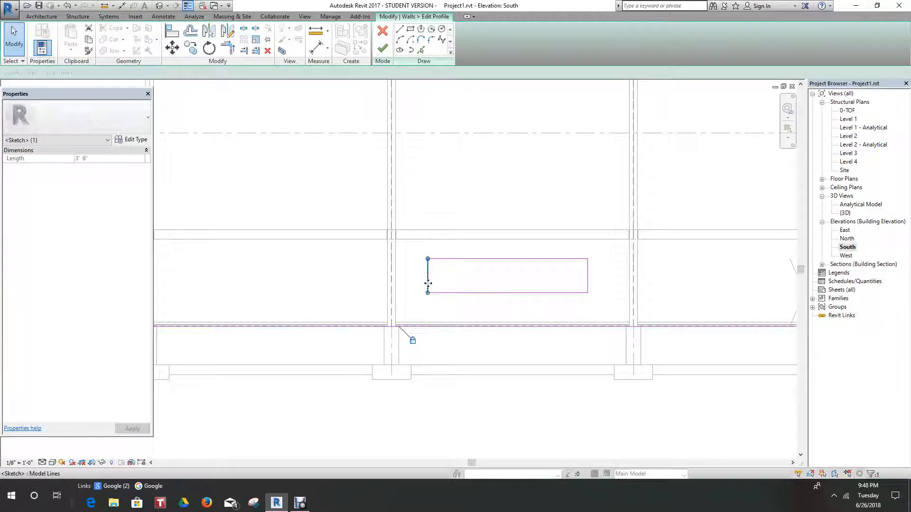
pyautogui.moveTo(444, 282); pyautogui.dragTo(460, 280)
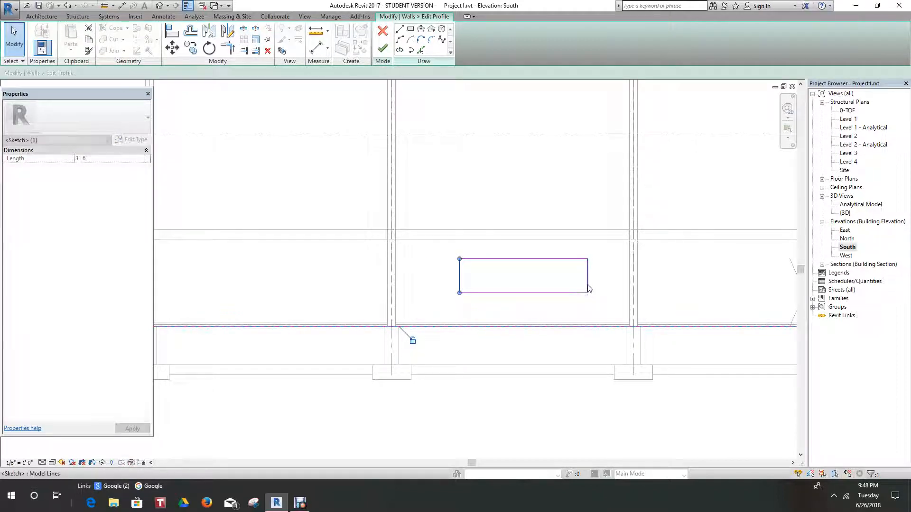
# Move the opening's edge nearest grid 4 inward as well and finish editing the wall profile
pyautogui.click(592, 284)
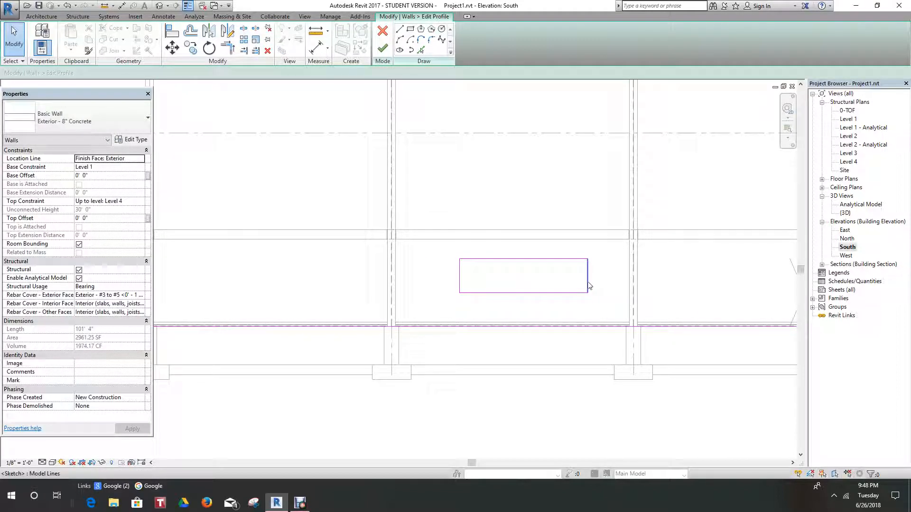
pyautogui.click(588, 285)
pyautogui.moveTo(588, 284); pyautogui.dragTo(554, 284)
pyautogui.click(548, 415)
pyautogui.scroll(-2, 536, 403)
pyautogui.moveTo(535, 404)
pyautogui.mouseDown(button='middle')
pyautogui.moveTo(487, 375)
pyautogui.moveTo(478, 395)
pyautogui.moveTo(506, 376)
pyautogui.mouseUp(button='middle')
pyautogui.scroll(-2, 489, 377)
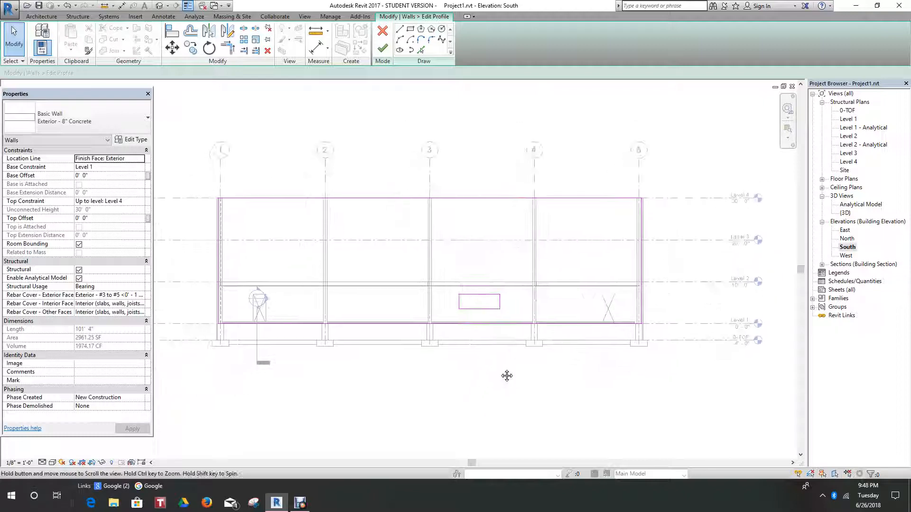
pyautogui.scroll(2, 494, 368)
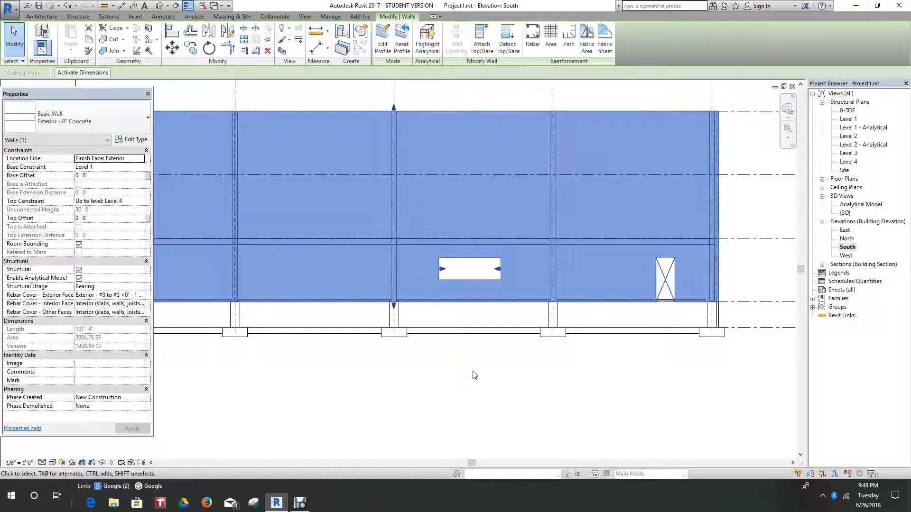
pyautogui.click(473, 375)
# Check the narrowed opening in elevation, and return to the Level 1 structural plan to examine the wall along grid A
pyautogui.scroll(-2, 492, 349)
pyautogui.moveTo(496, 348); pyautogui.dragTo(479, 284, button='middle')
pyautogui.scroll(-1, 477, 280)
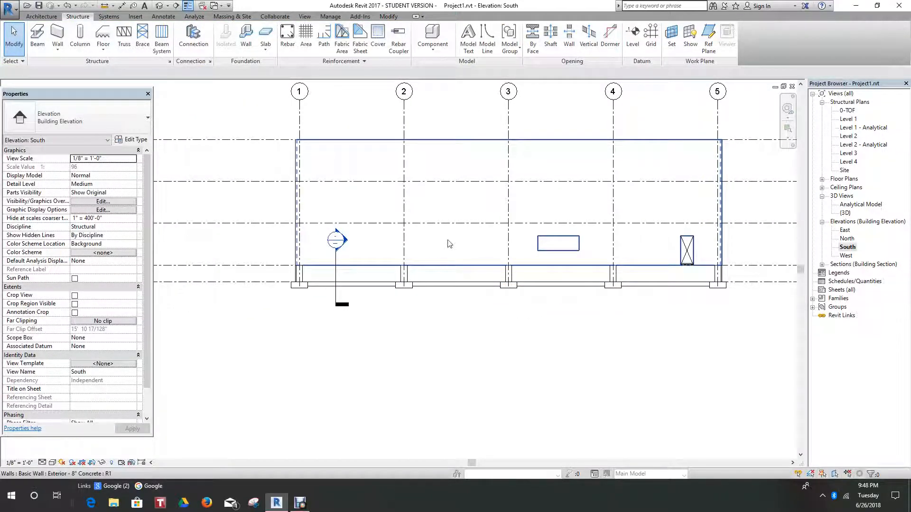
pyautogui.scroll(-1, 441, 245)
pyautogui.scroll(1, 438, 244)
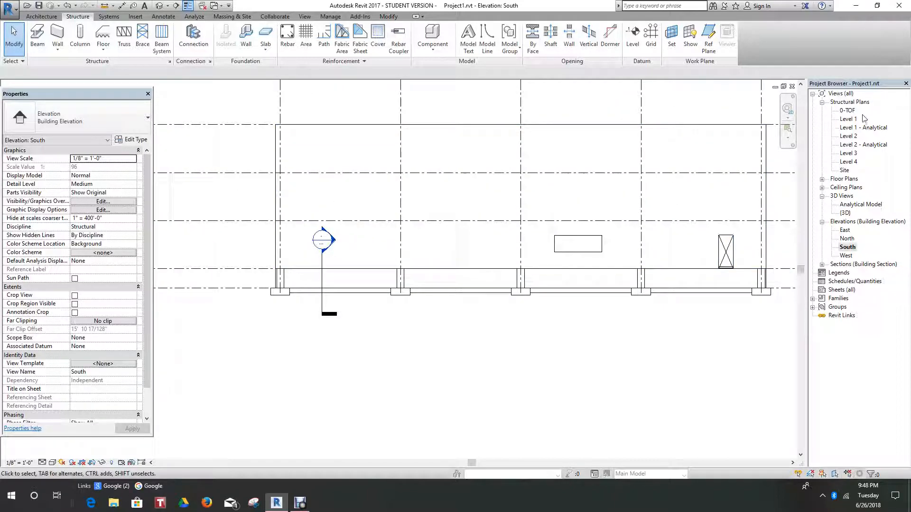
pyautogui.doubleClick(848, 120)
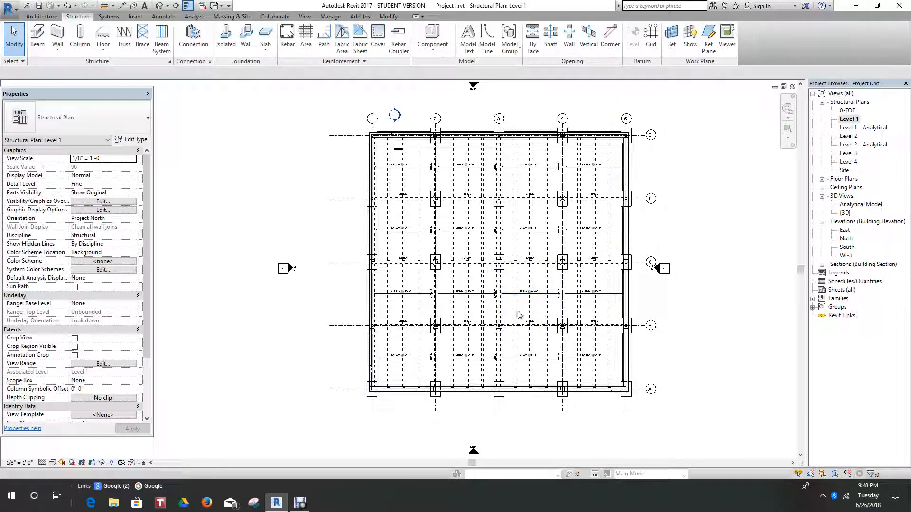
pyautogui.scroll(5, 551, 391)
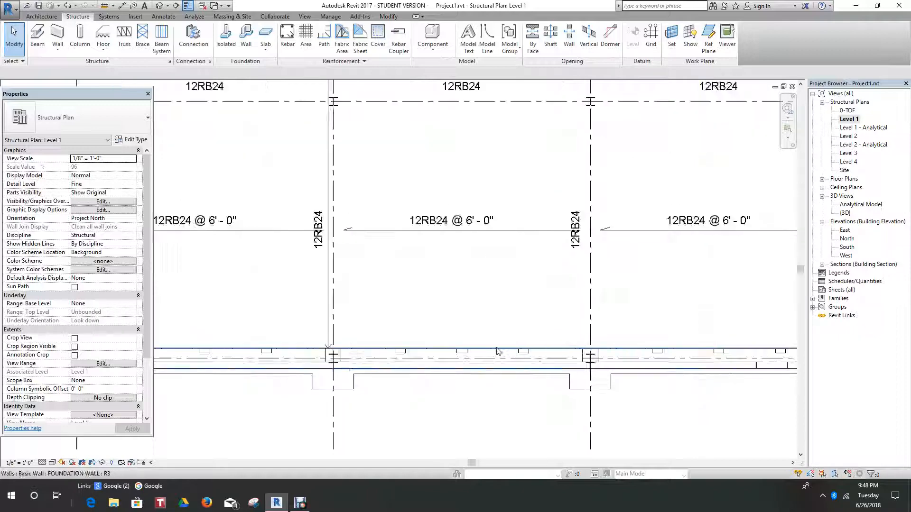
pyautogui.scroll(-3, 509, 387)
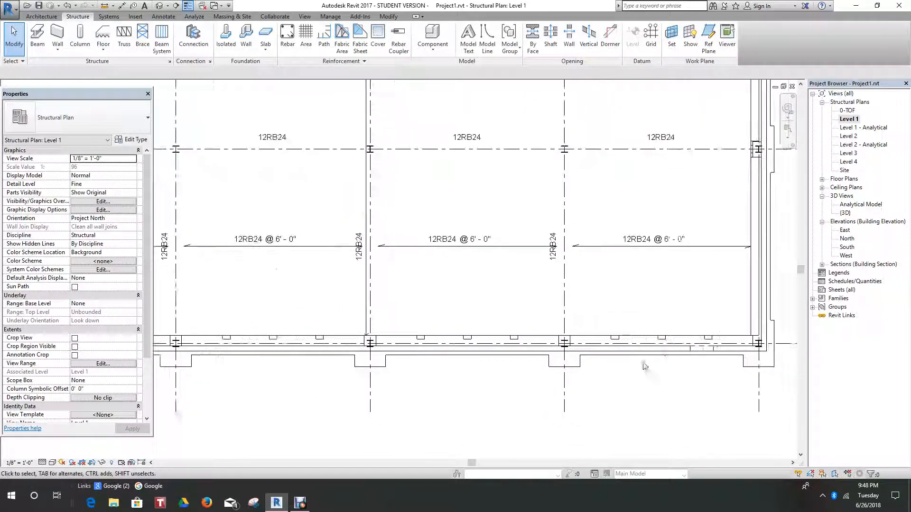
pyautogui.scroll(-5, 511, 355)
pyautogui.scroll(3, 512, 177)
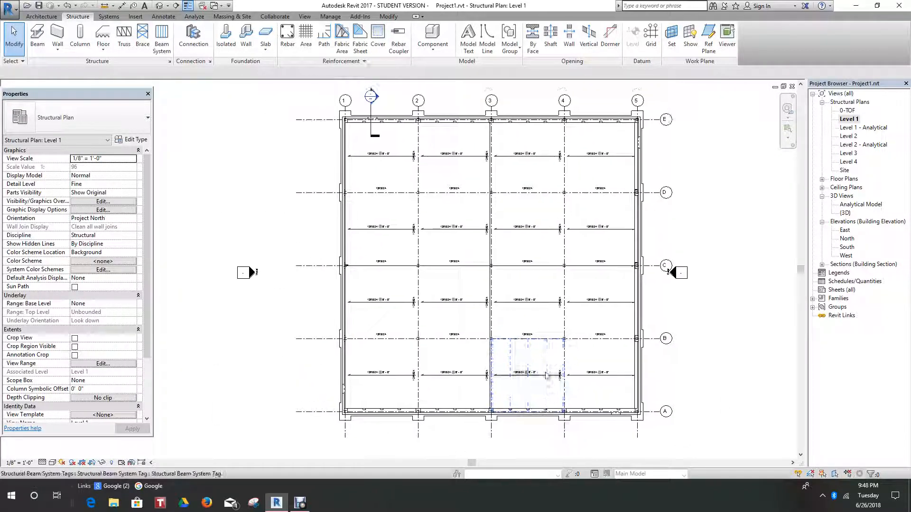
# Examine the wall and beams from grid E toward grid C on Level 1, and the overall plan
pyautogui.scroll(1, 513, 177)
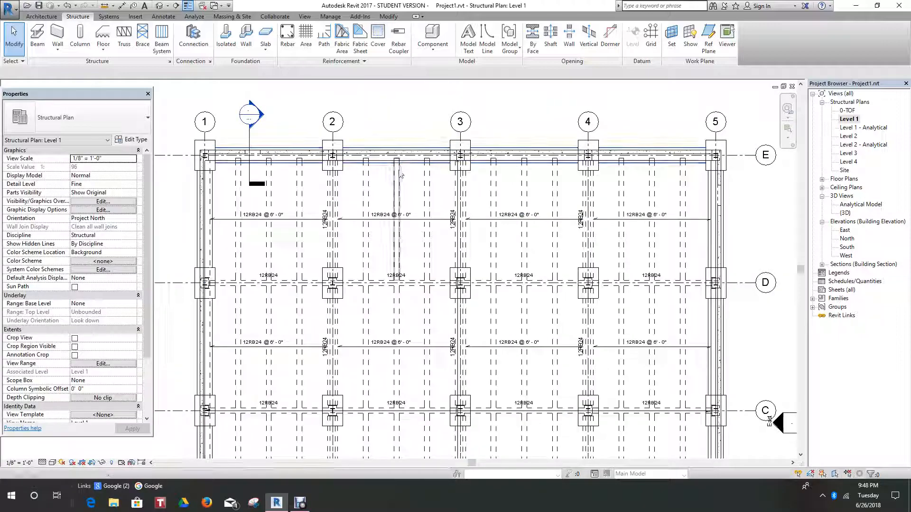
pyautogui.scroll(-1, 431, 256)
pyautogui.moveTo(431, 256); pyautogui.dragTo(441, 204, button='middle')
pyautogui.scroll(-2, 500, 243)
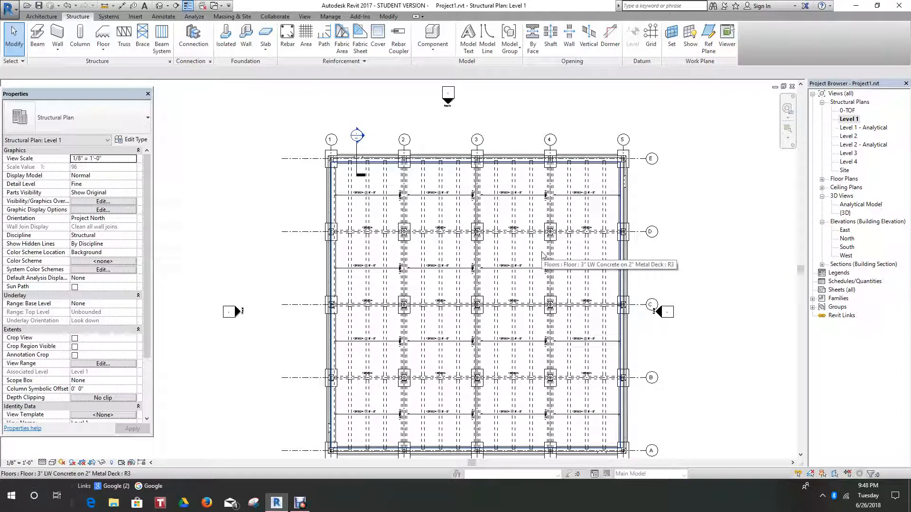
pyautogui.scroll(-2, 731, 255)
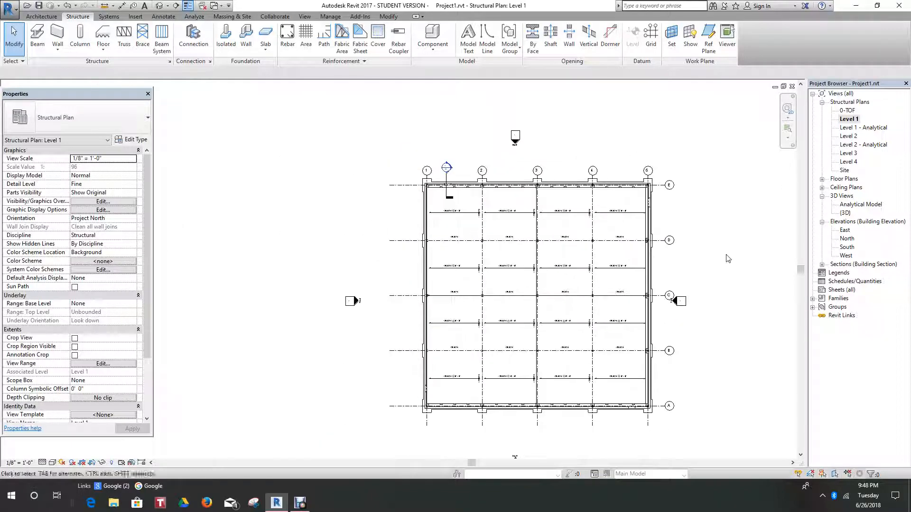
# Open the Level 2 structural plan, start a structural beam system, and set its beam type to W8X10
pyautogui.moveTo(728, 257); pyautogui.dragTo(684, 204, button='middle')
pyautogui.scroll(2, 633, 206)
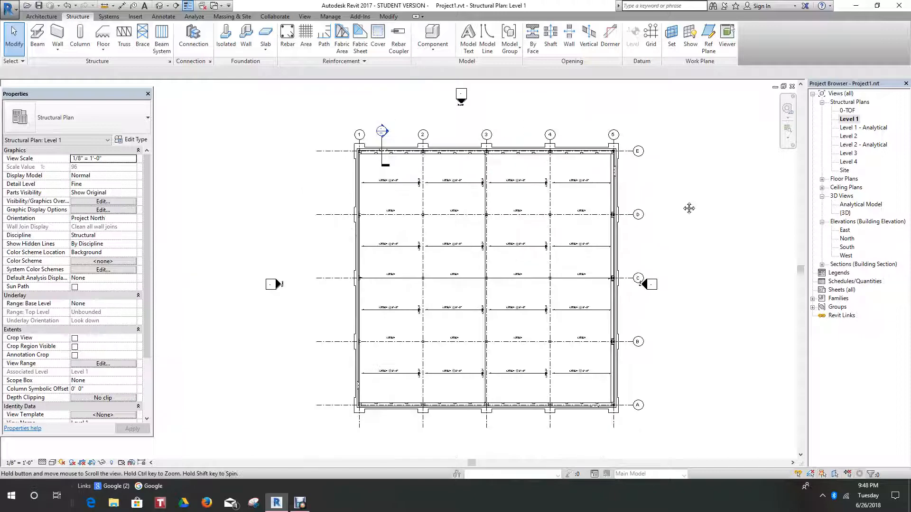
pyautogui.scroll(-1, 690, 208)
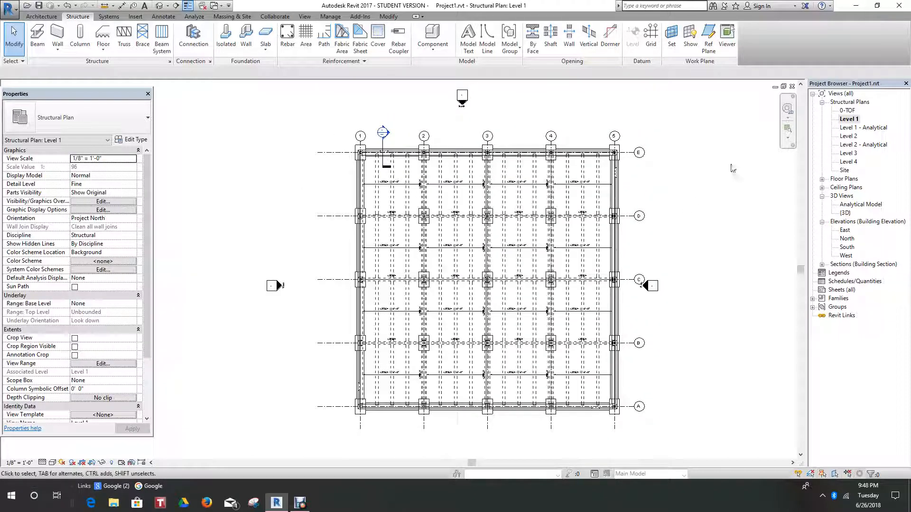
pyautogui.doubleClick(849, 136)
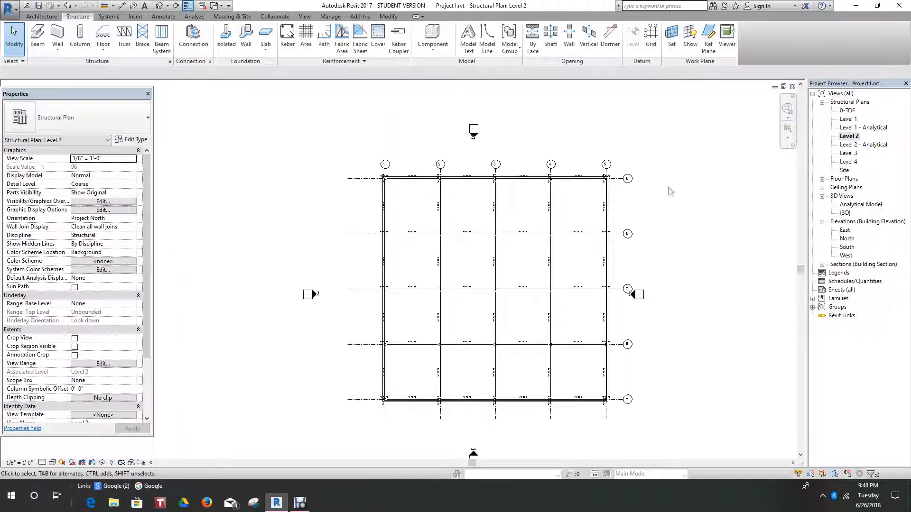
pyautogui.scroll(3, 374, 177)
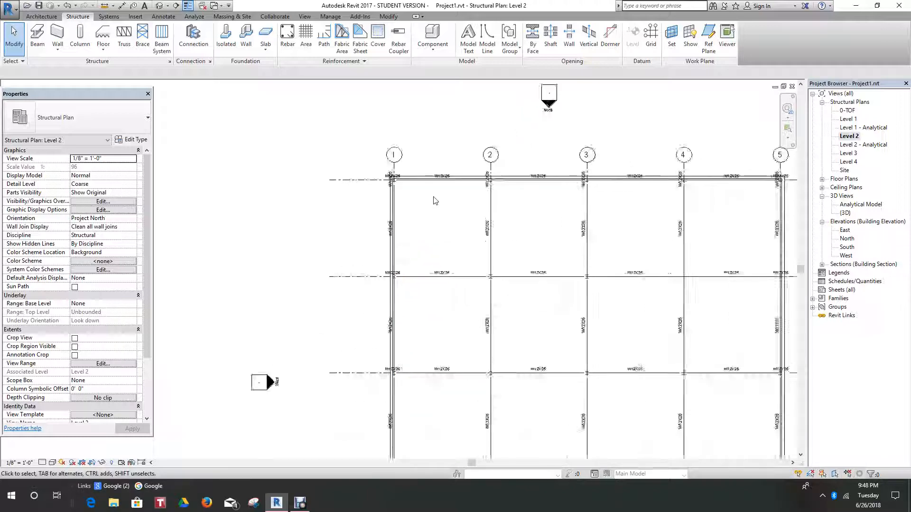
pyautogui.scroll(1, 435, 201)
pyautogui.moveTo(439, 202); pyautogui.dragTo(407, 201, button='middle')
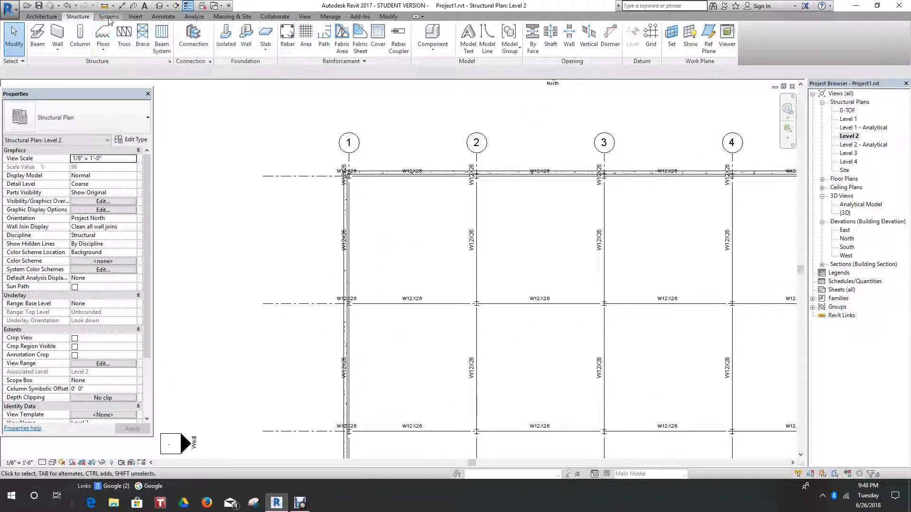
pyautogui.click(161, 33)
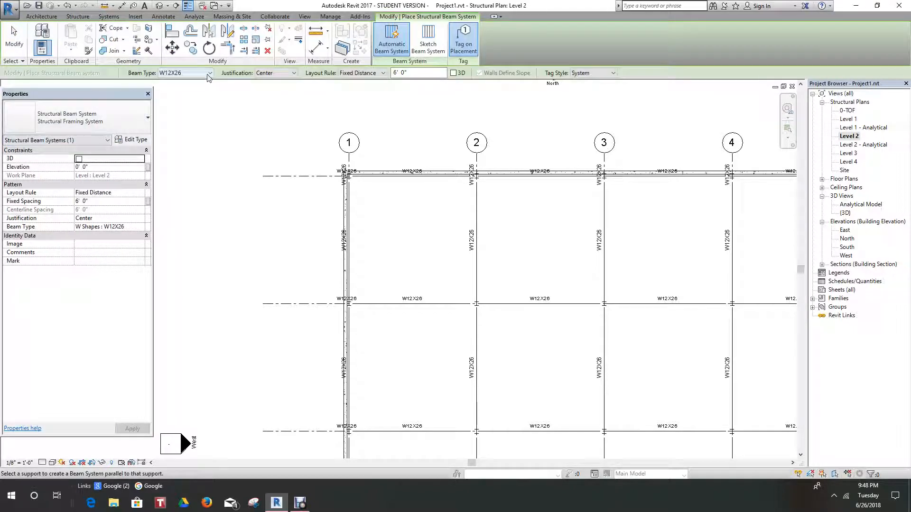
pyautogui.click(210, 73)
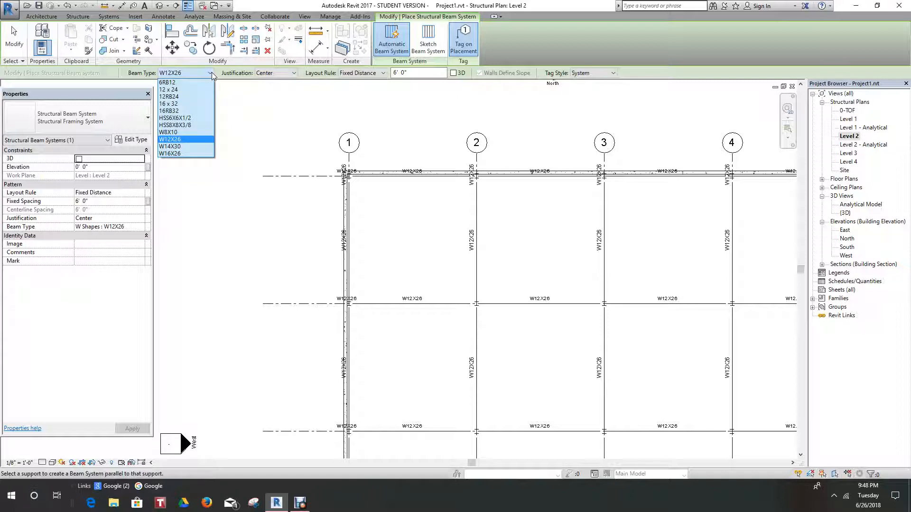
pyautogui.click(177, 134)
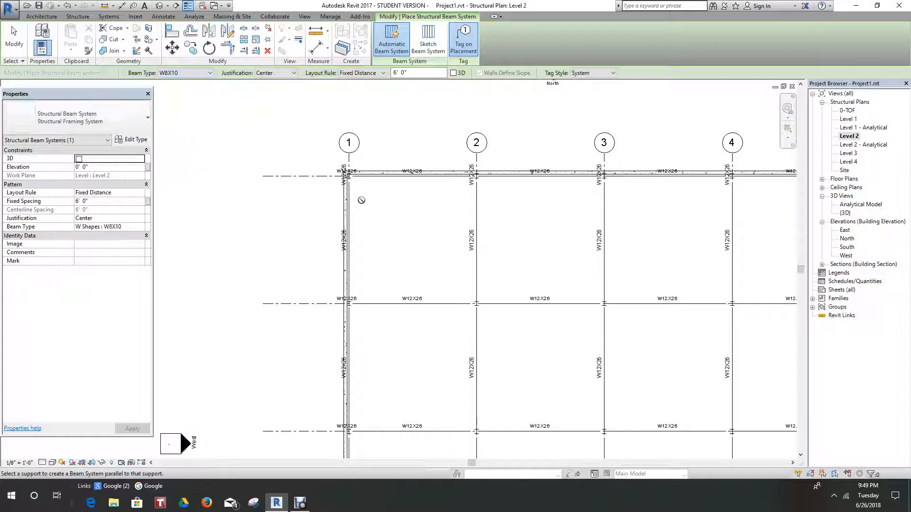
# Sketch a rectangular beam system boundary from grid intersection 1-E to 5-A and finish it as one beam system over the whole floor
pyautogui.click(428, 45)
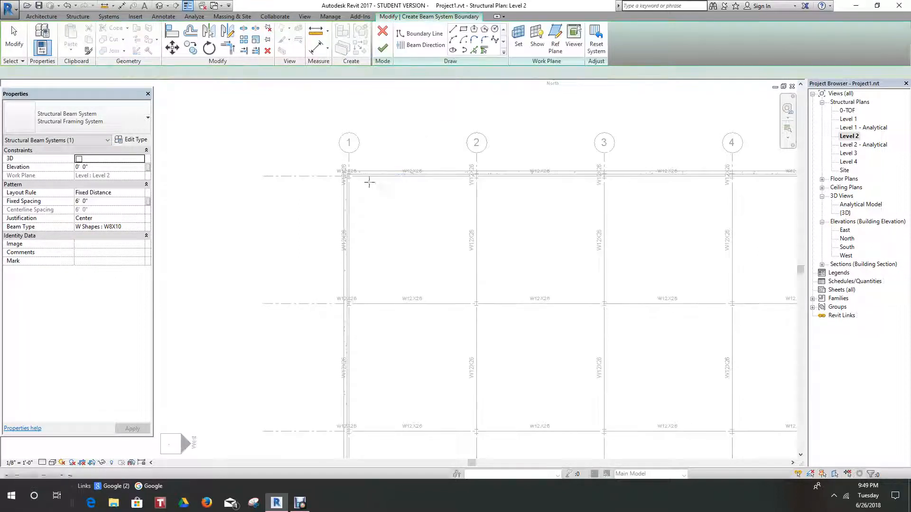
pyautogui.click(348, 177)
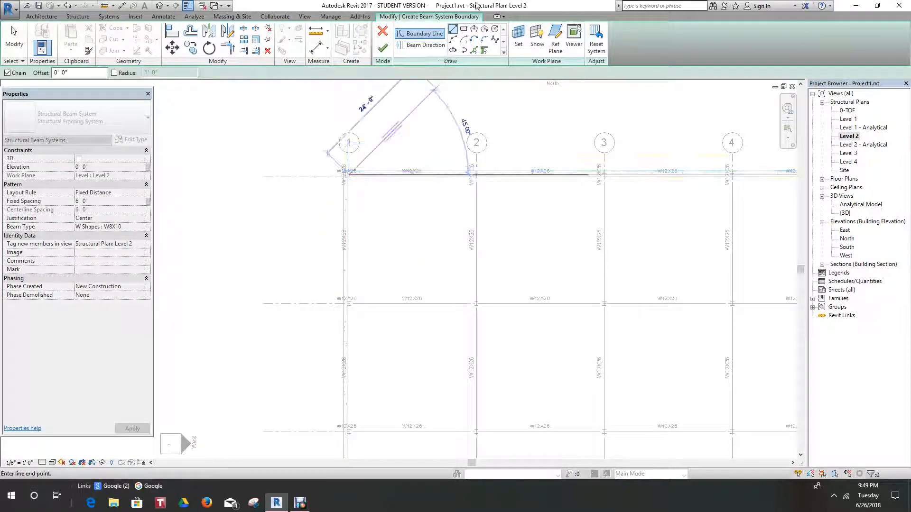
pyautogui.click(464, 30)
pyautogui.scroll(4, 351, 179)
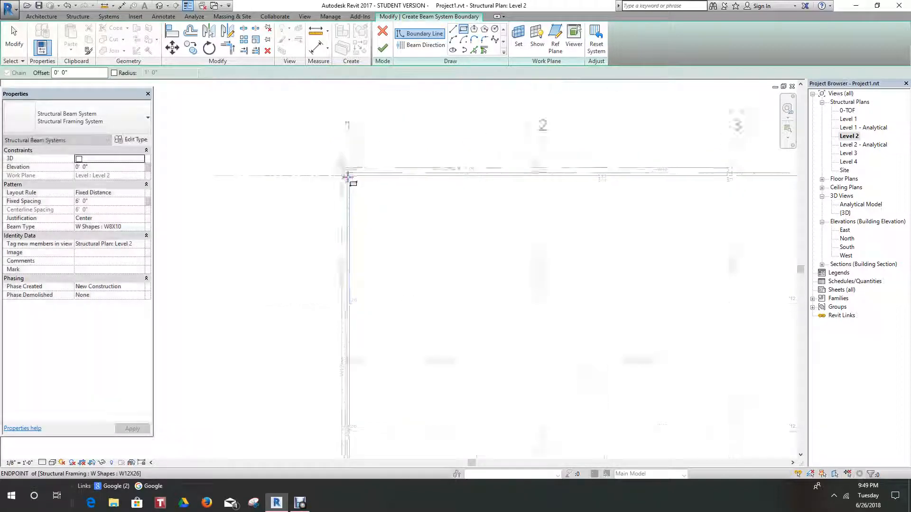
pyautogui.click(346, 164)
pyautogui.scroll(-4, 551, 320)
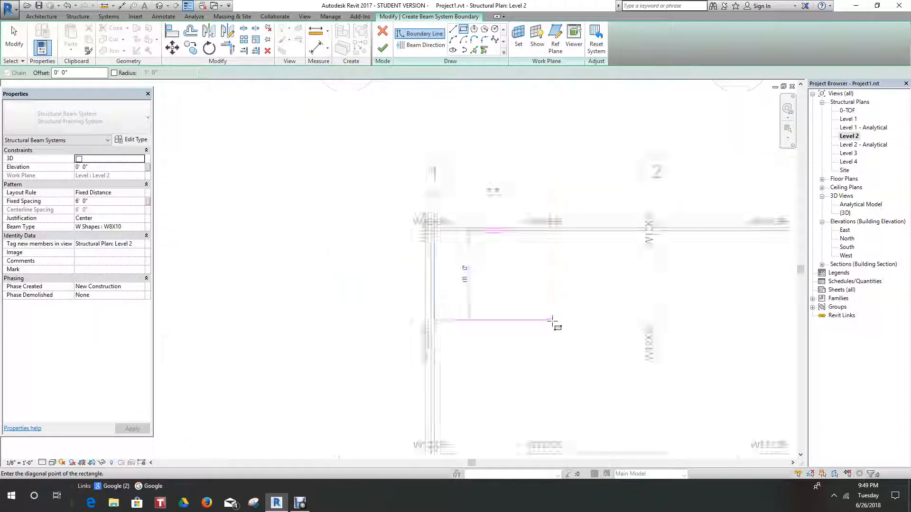
pyautogui.moveTo(572, 324); pyautogui.dragTo(391, 187, button='middle')
pyautogui.scroll(-6, 563, 317)
pyautogui.scroll(8, 488, 309)
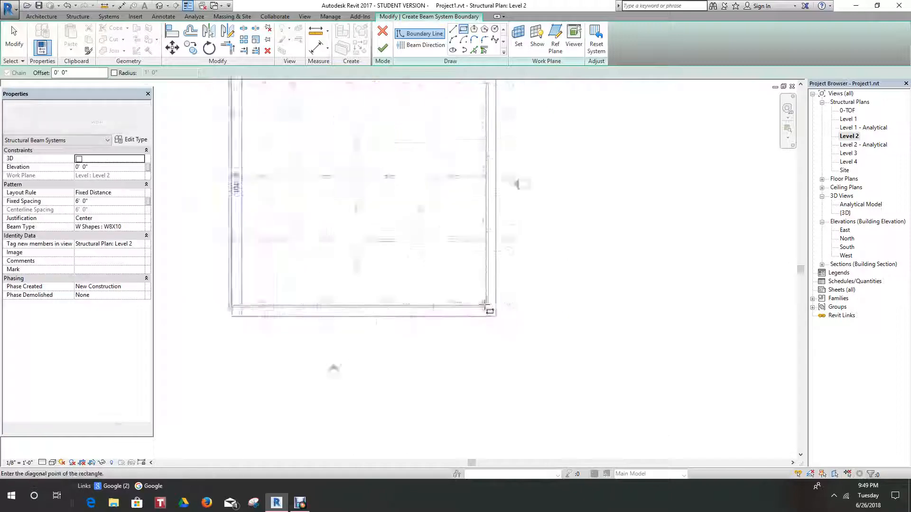
pyautogui.click(475, 308)
pyautogui.scroll(5, 475, 308)
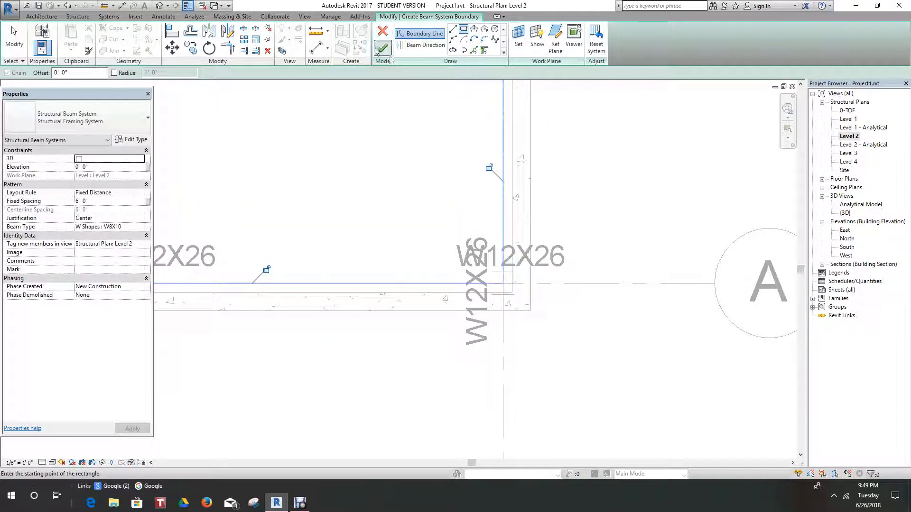
# Check the whole-floor beam system, undo it, and discard its boundary sketch
pyautogui.scroll(-5, 421, 265)
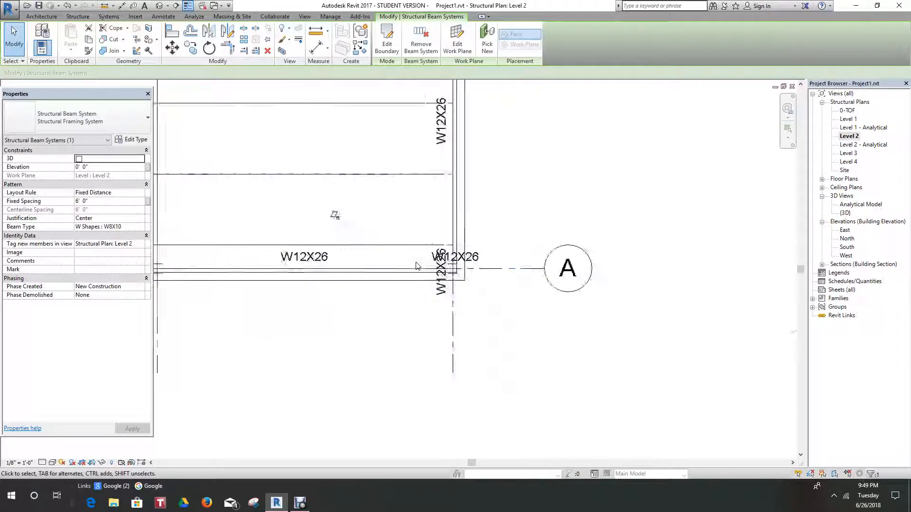
pyautogui.moveTo(422, 266); pyautogui.dragTo(479, 305, button='middle')
pyautogui.scroll(-4, 458, 285)
pyautogui.scroll(7, 439, 237)
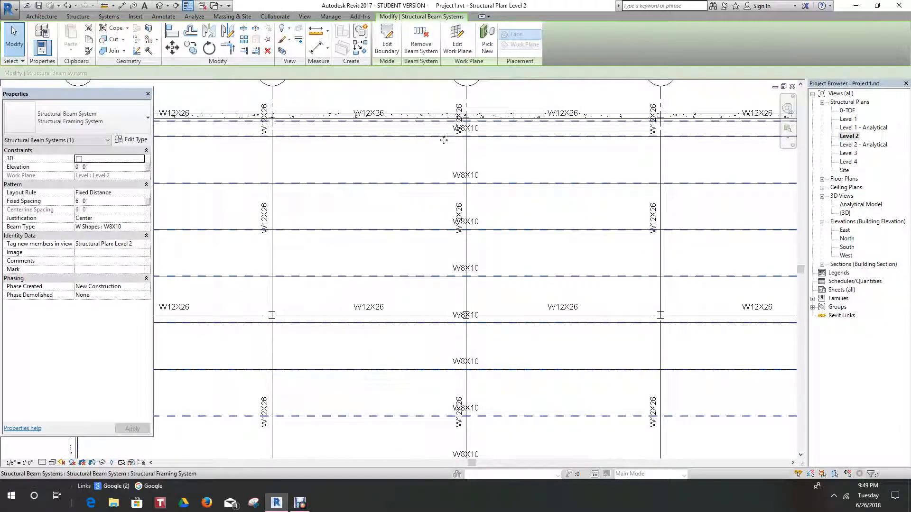
pyautogui.scroll(-6, 444, 140)
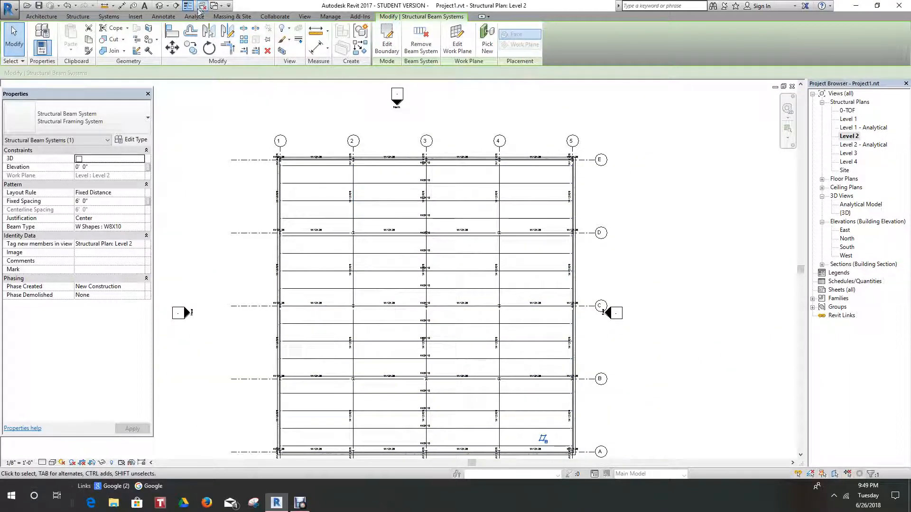
pyautogui.click(67, 5)
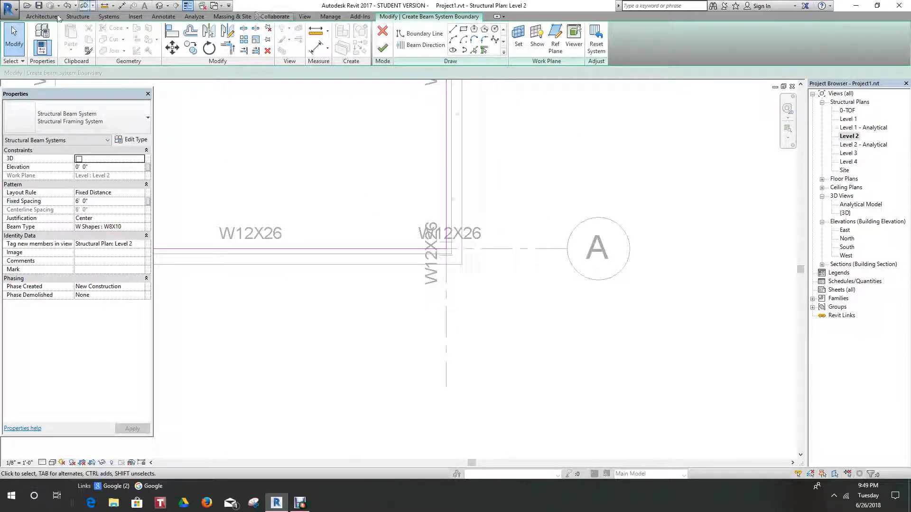
pyautogui.click(66, 7)
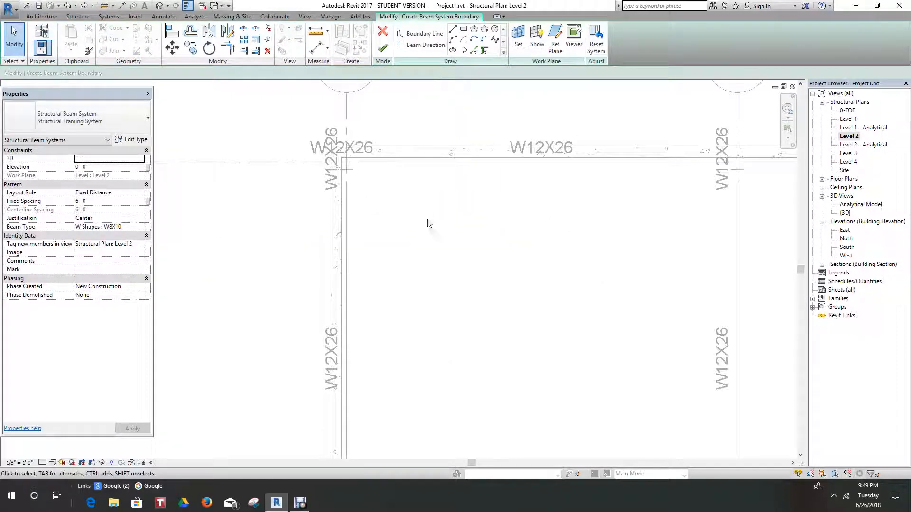
pyautogui.scroll(-2, 413, 226)
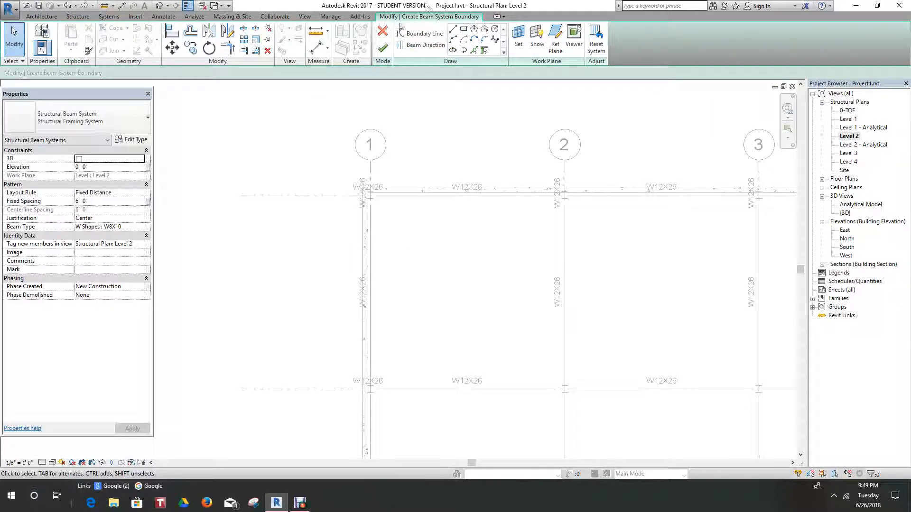
pyautogui.click(382, 32)
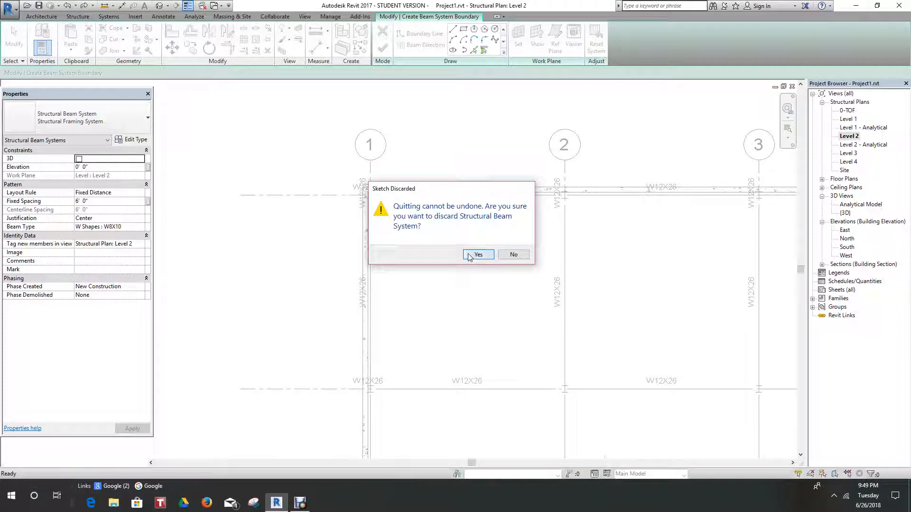
pyautogui.click(478, 254)
# Place automatic W8X10 beam systems at 6' 0" spacing, parallel to the numbered grids, in the four bays between grids D and E
pyautogui.scroll(-3, 385, 203)
pyautogui.click(159, 38)
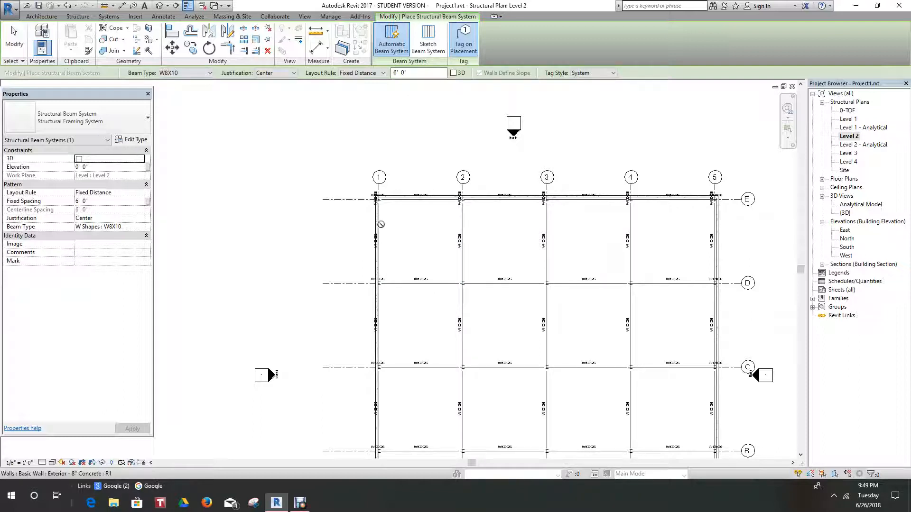
pyautogui.click(437, 238)
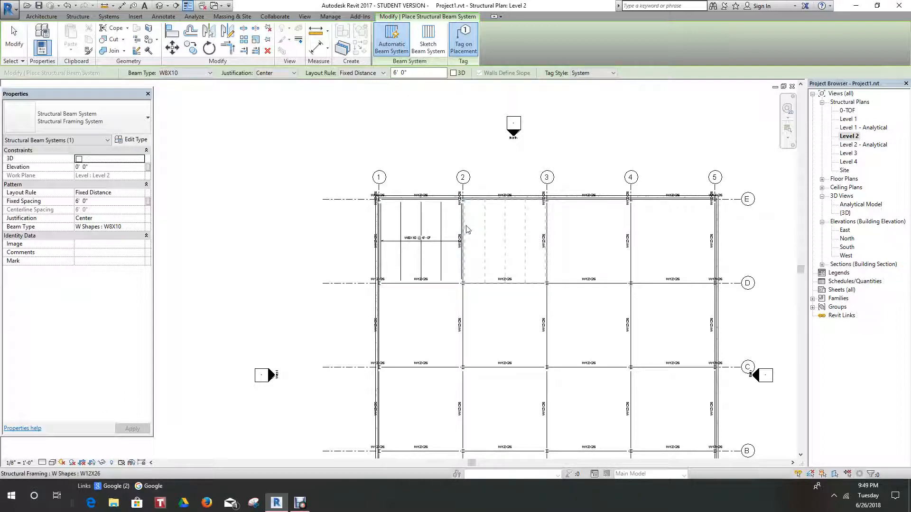
pyautogui.click(554, 231)
pyautogui.click(553, 234)
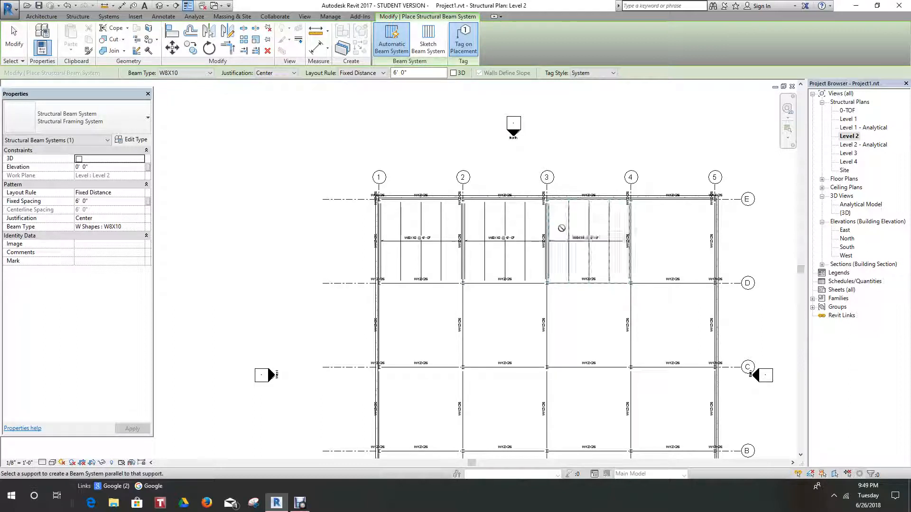
pyautogui.click(636, 223)
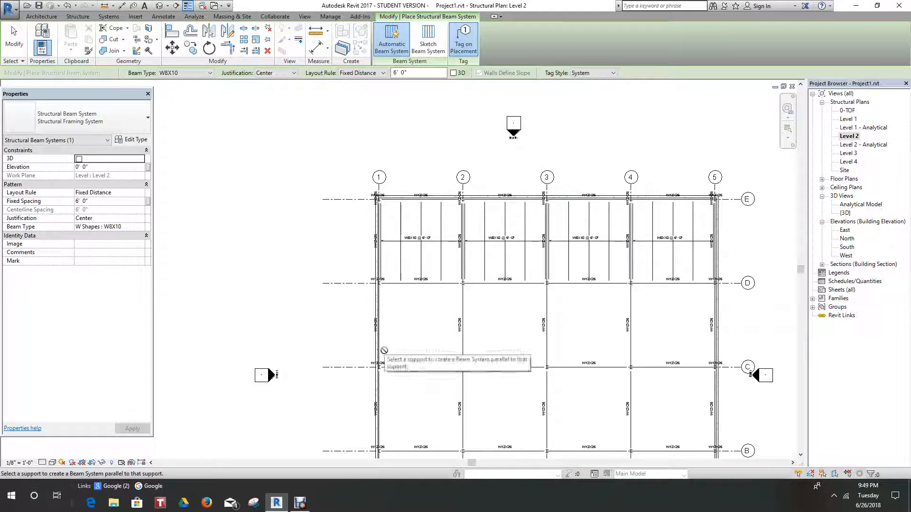
# Add matching W8X10 beam systems in the four bays between grids C and D
pyautogui.click(459, 345)
pyautogui.click(467, 348)
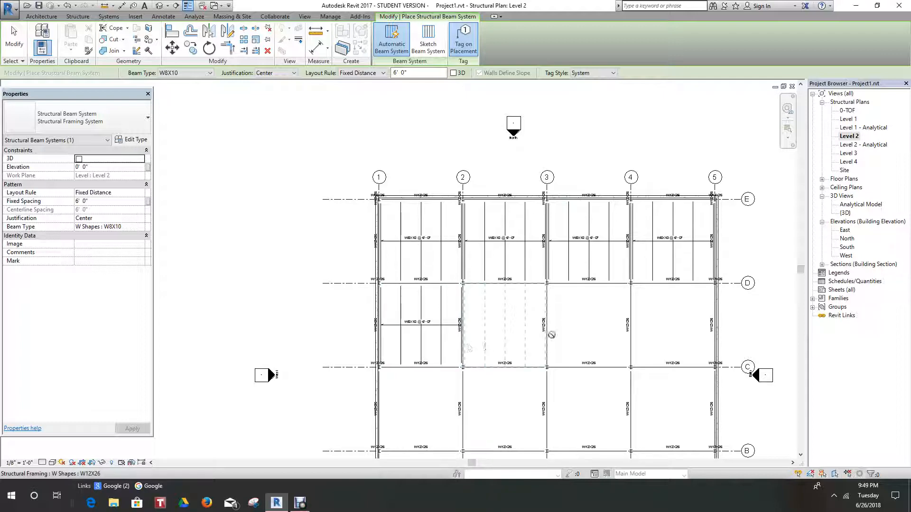
pyautogui.click(549, 344)
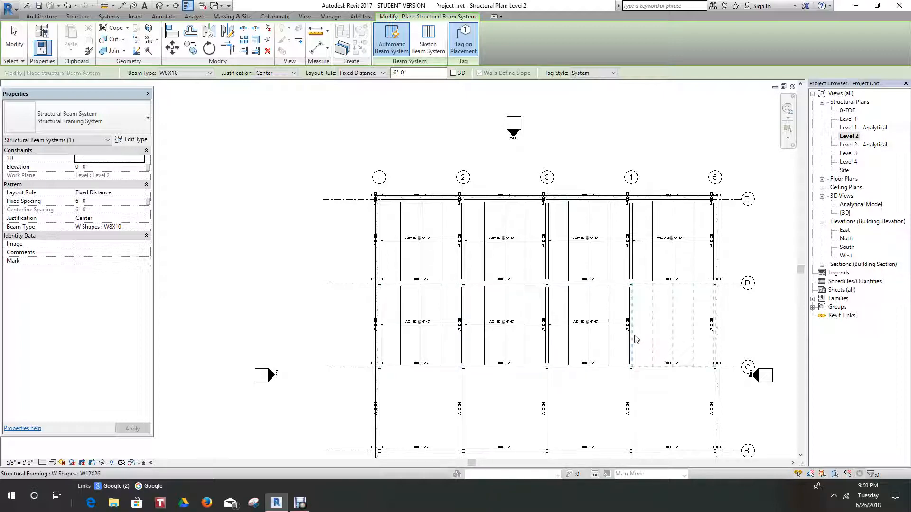
pyautogui.click(636, 339)
# Add W8X10 beam systems in the four bays between grids B and C and in the A-B bay between grids 1 and 2
pyautogui.moveTo(443, 417); pyautogui.dragTo(456, 272, button='middle')
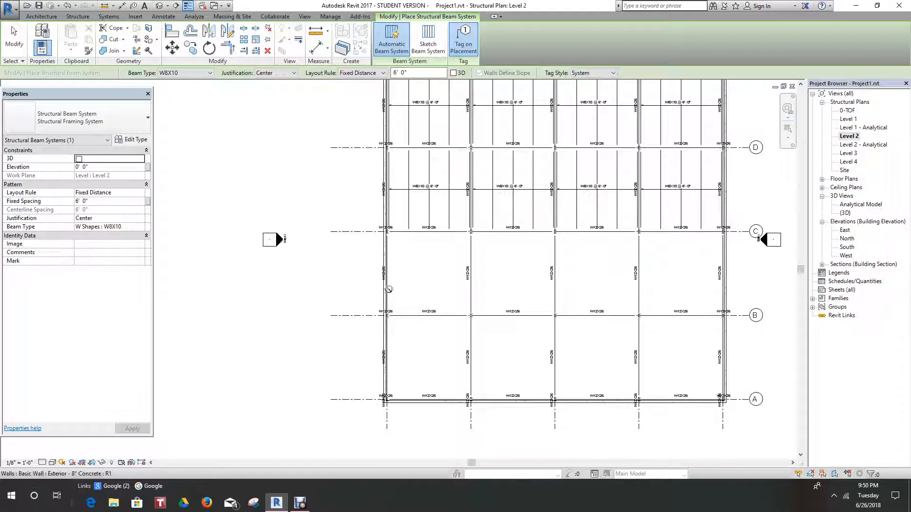
pyautogui.click(399, 328)
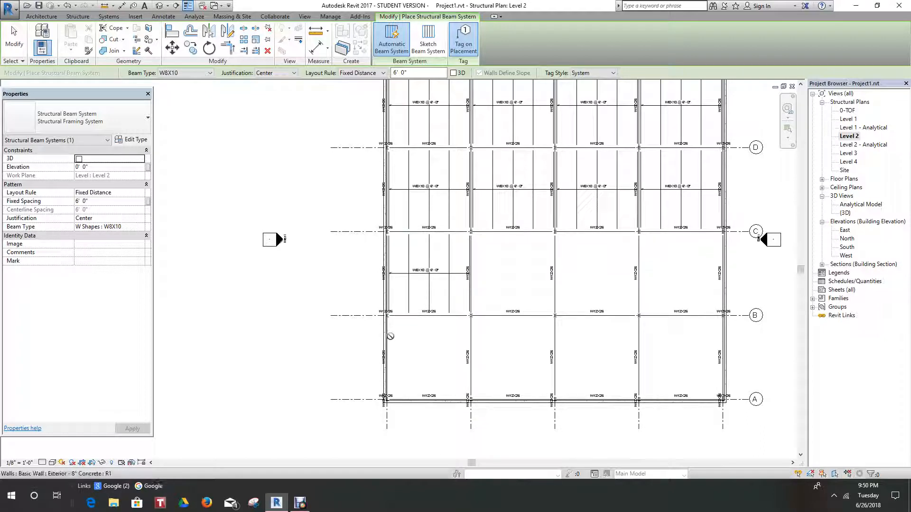
pyautogui.click(455, 320)
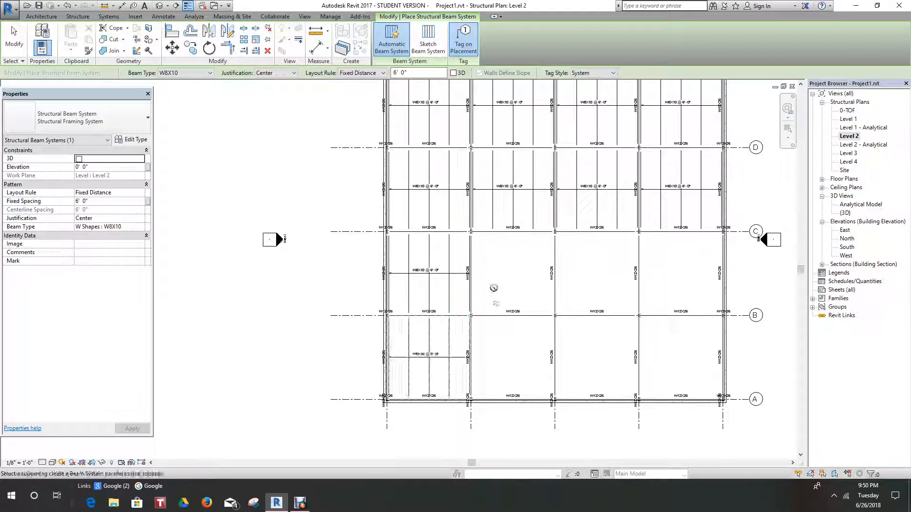
pyautogui.click(557, 290)
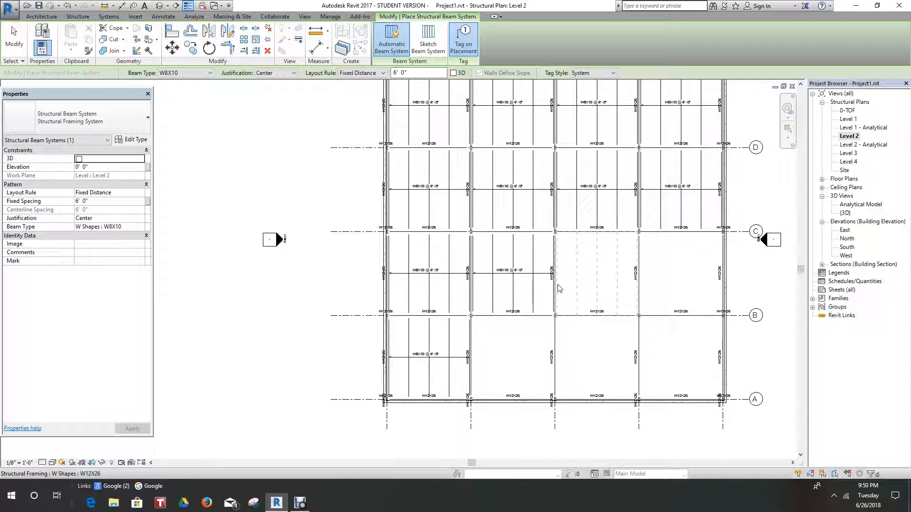
pyautogui.click(623, 274)
pyautogui.click(644, 279)
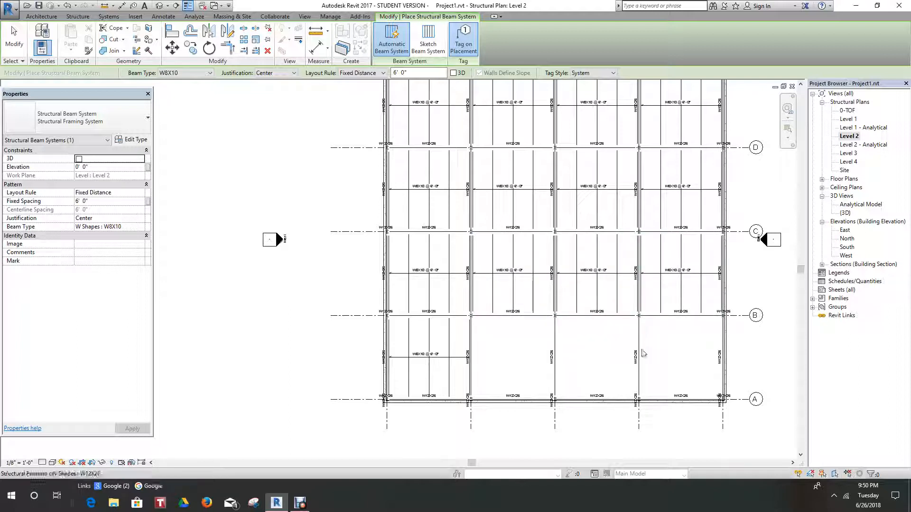
# Fill the remaining three bays between grids A and B, from grid 2 to grid 5, with W8X10 beam systems
pyautogui.click(643, 353)
pyautogui.click(557, 351)
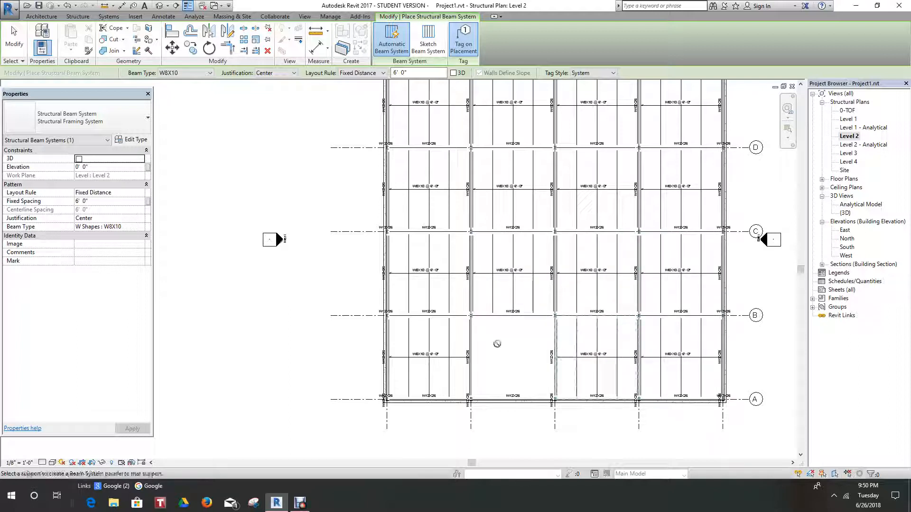
pyautogui.scroll(-5, 456, 332)
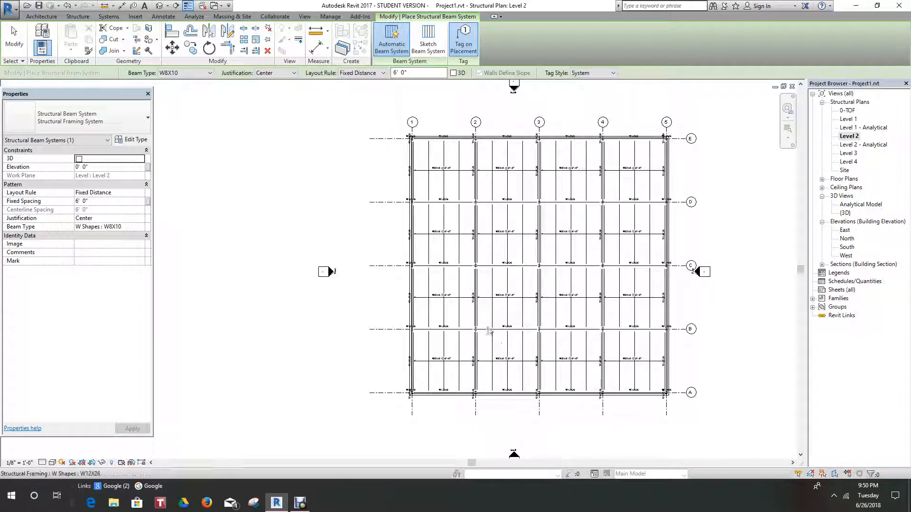
pyautogui.moveTo(412, 306); pyautogui.dragTo(397, 288, button='middle')
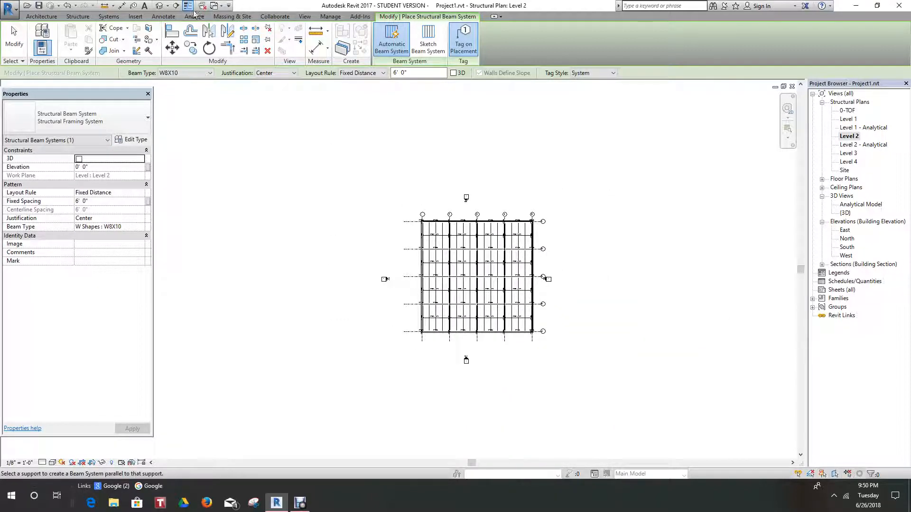
# Examine the Level 2 beam systems and their framing at the walls and columns in the 3D view from two building corners
pyautogui.click(163, 8)
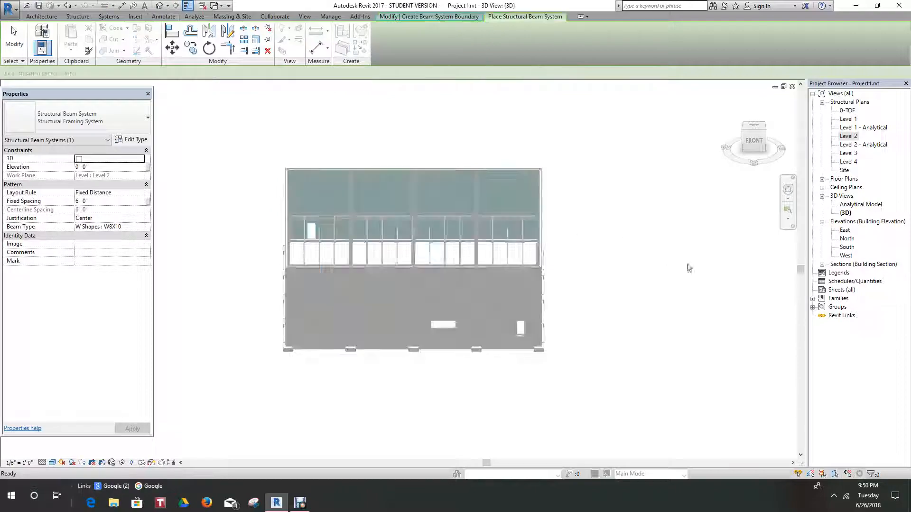
pyautogui.click(769, 148)
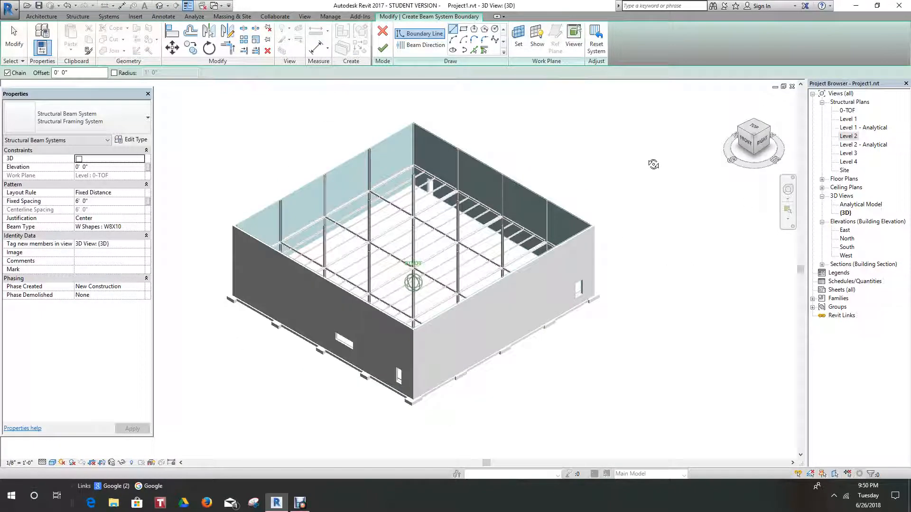
pyautogui.scroll(6, 390, 163)
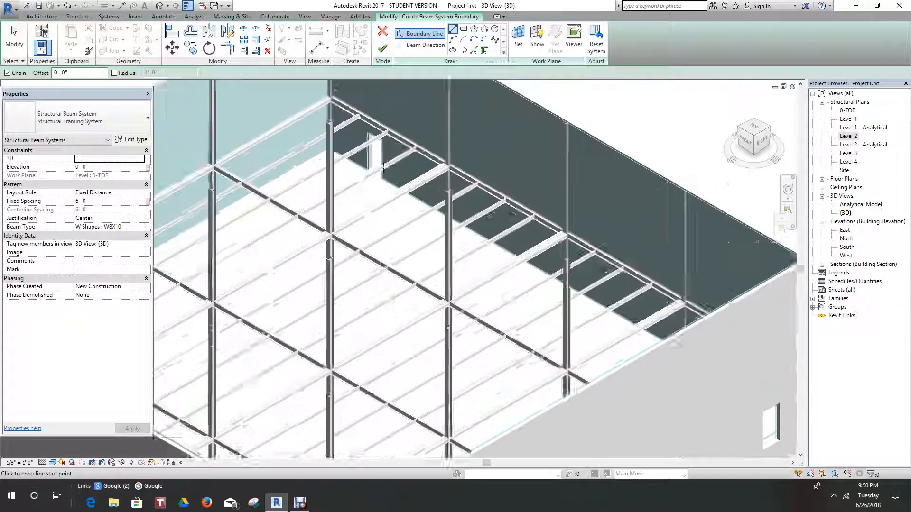
pyautogui.scroll(4, 390, 163)
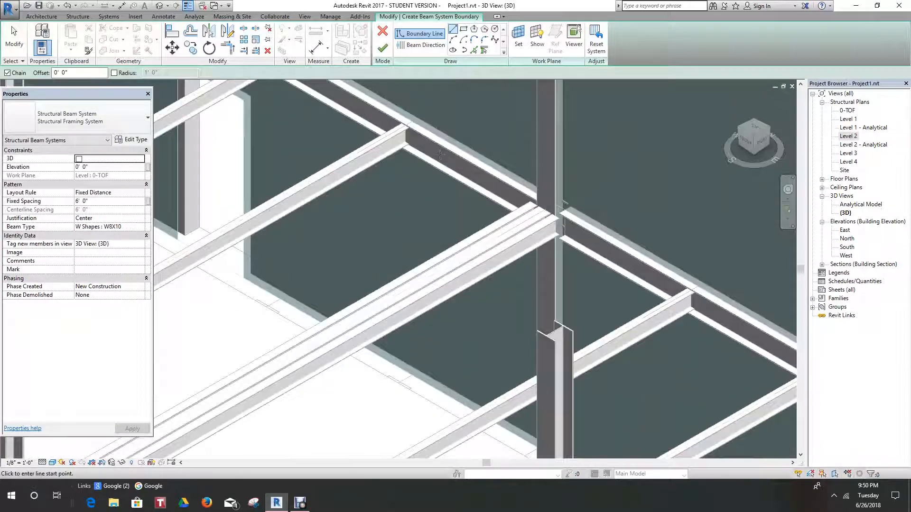
pyautogui.scroll(-8, 478, 202)
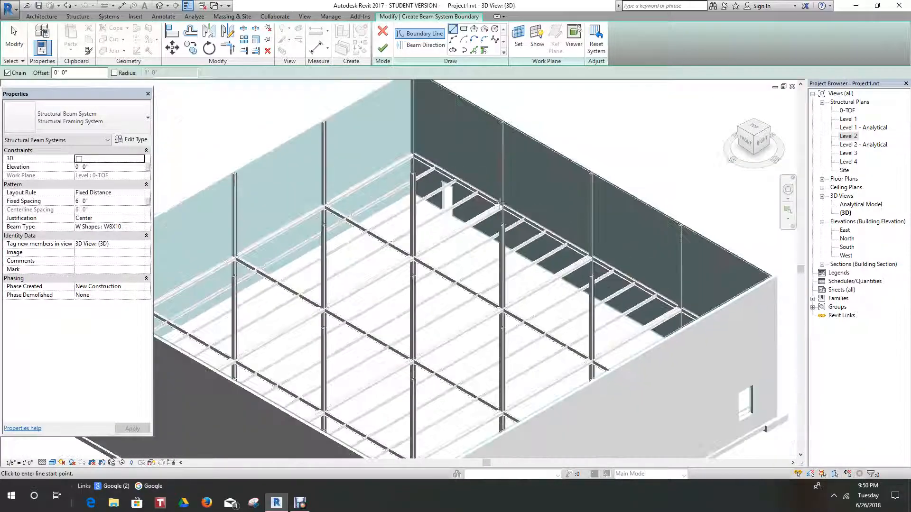
pyautogui.scroll(-3, 560, 184)
pyautogui.keyDown('shift'); pyautogui.moveTo(560, 185); pyautogui.dragTo(210, 126, button='middle'); pyautogui.keyUp('shift')
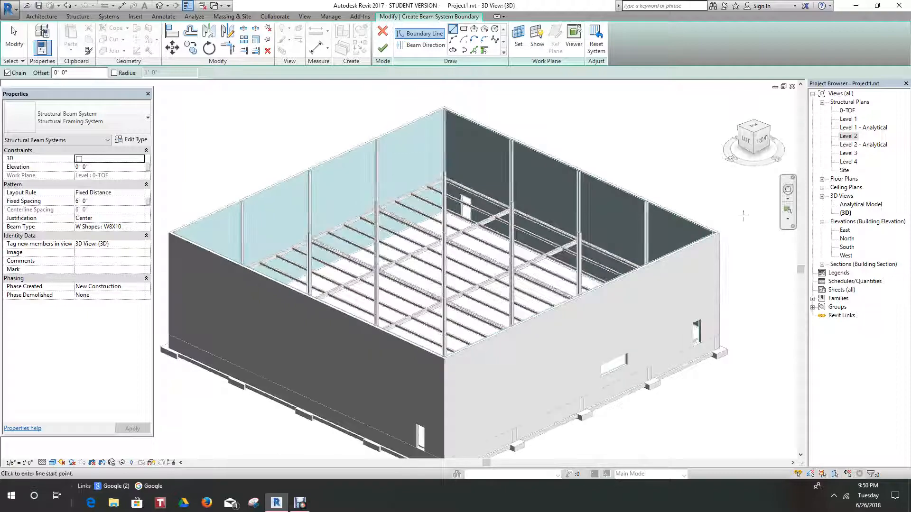
pyautogui.scroll(-1, 742, 215)
pyautogui.moveTo(742, 216); pyautogui.dragTo(694, 171, button='middle')
pyautogui.scroll(3, 645, 324)
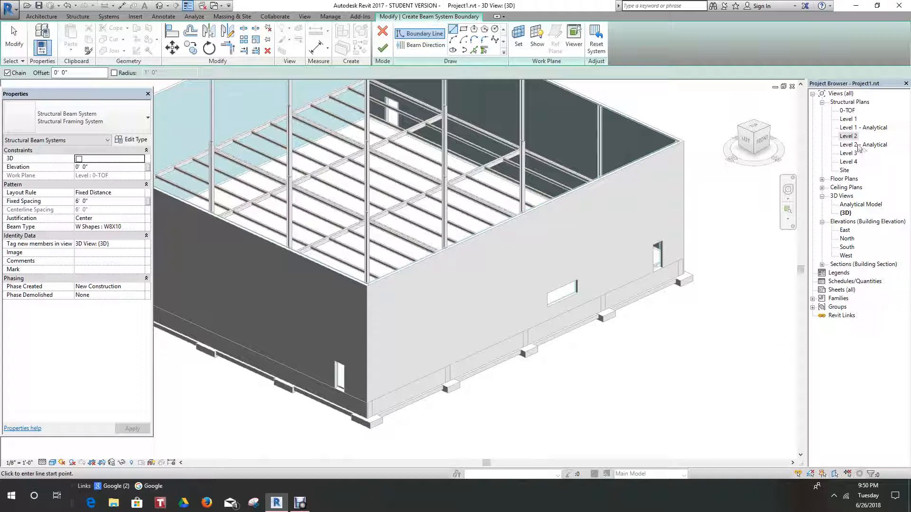
# Quit the empty beam system boundary sketch and open the North elevation
pyautogui.doubleClick(847, 239)
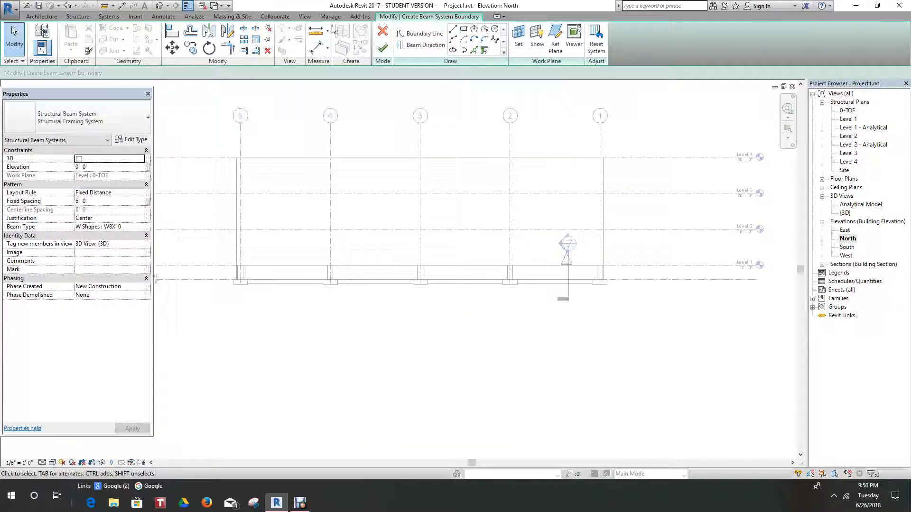
pyautogui.click(381, 49)
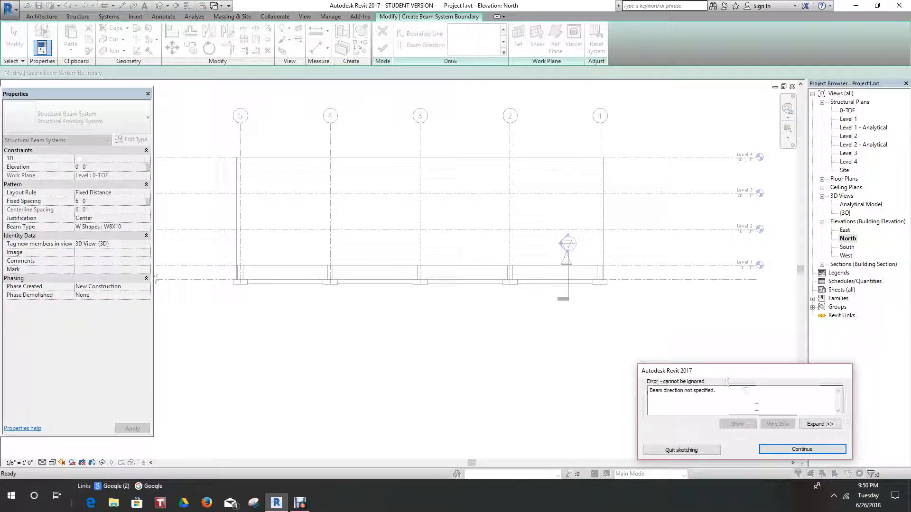
pyautogui.click(681, 450)
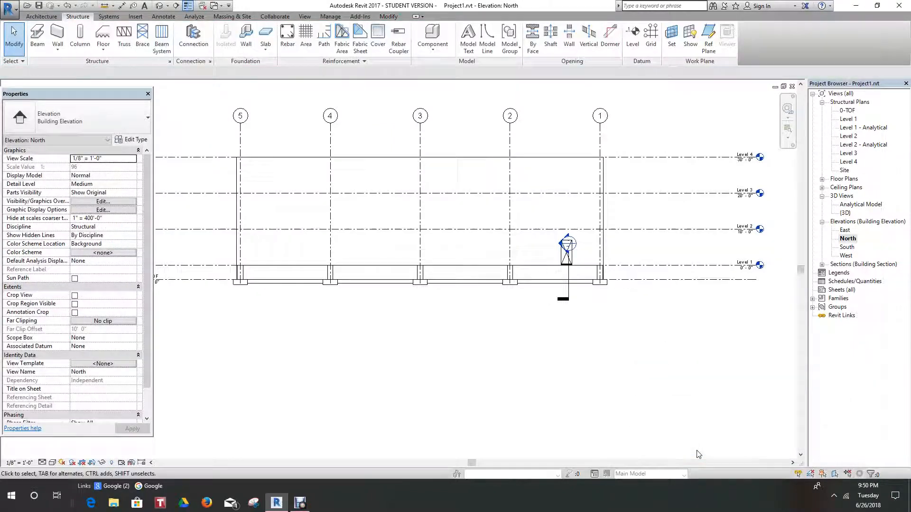
pyautogui.scroll(-2, 623, 351)
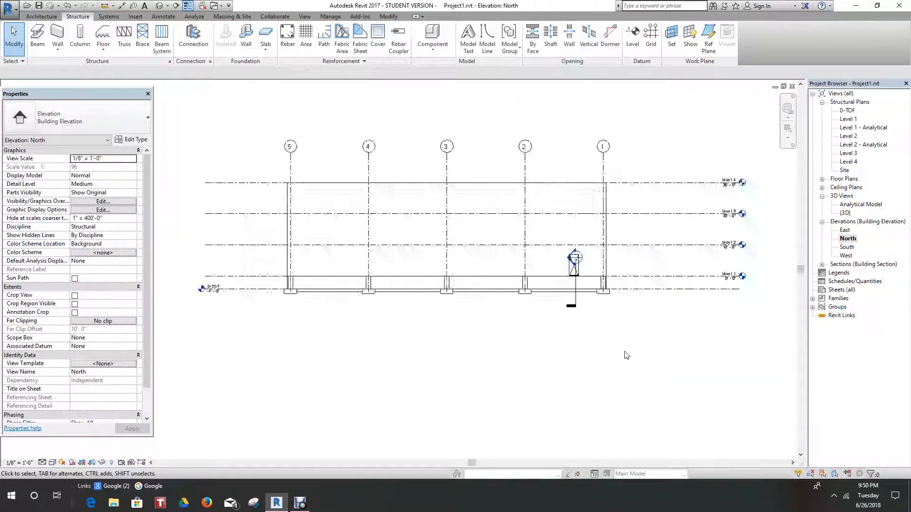
pyautogui.click(161, 6)
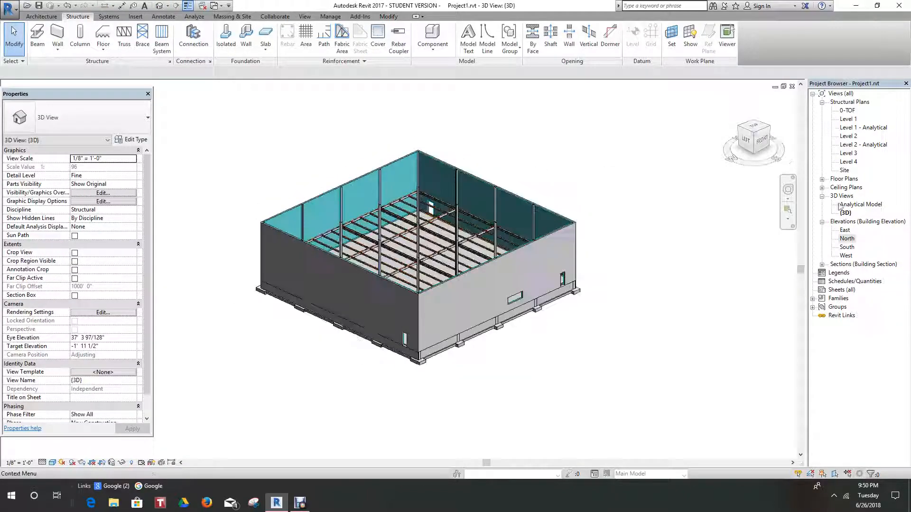
pyautogui.doubleClick(847, 240)
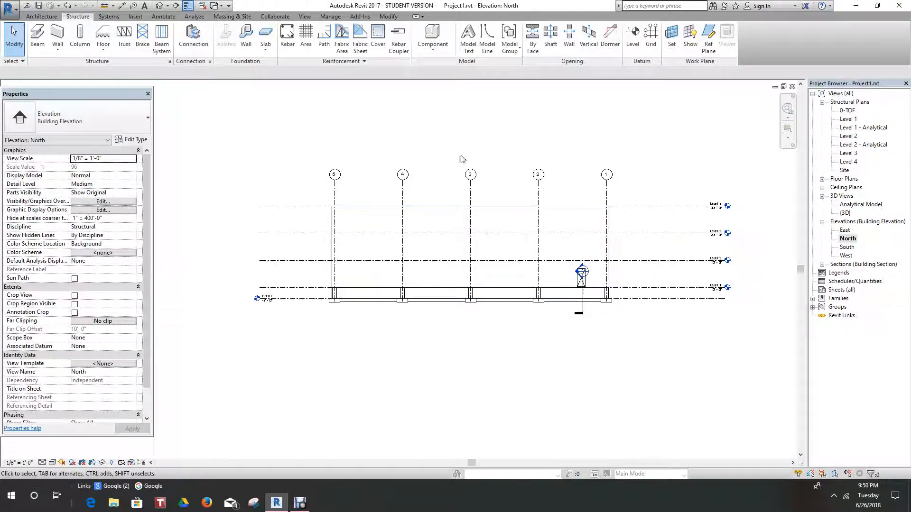
# Edit the north wall's profile and cut an opening between grids 4 and 3 by picking the edges of the rectangular opening behind it
pyautogui.click(389, 211)
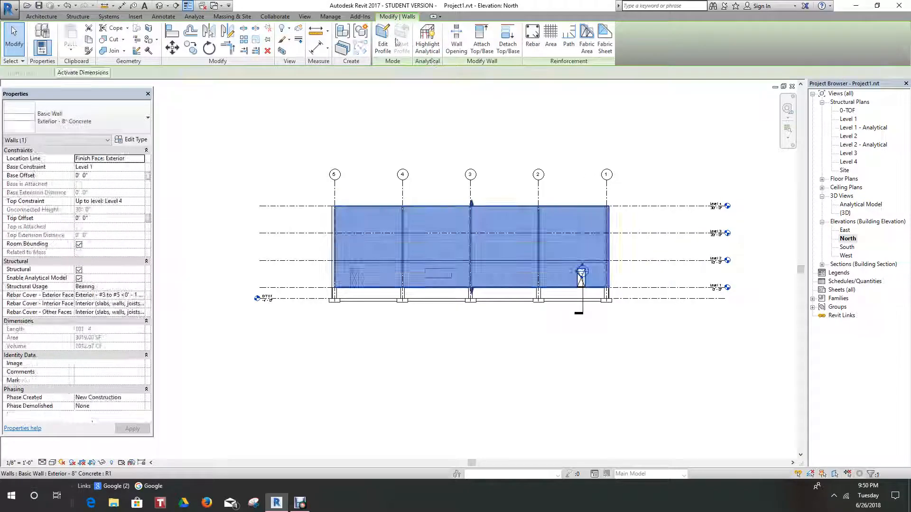
pyautogui.scroll(3, 538, 327)
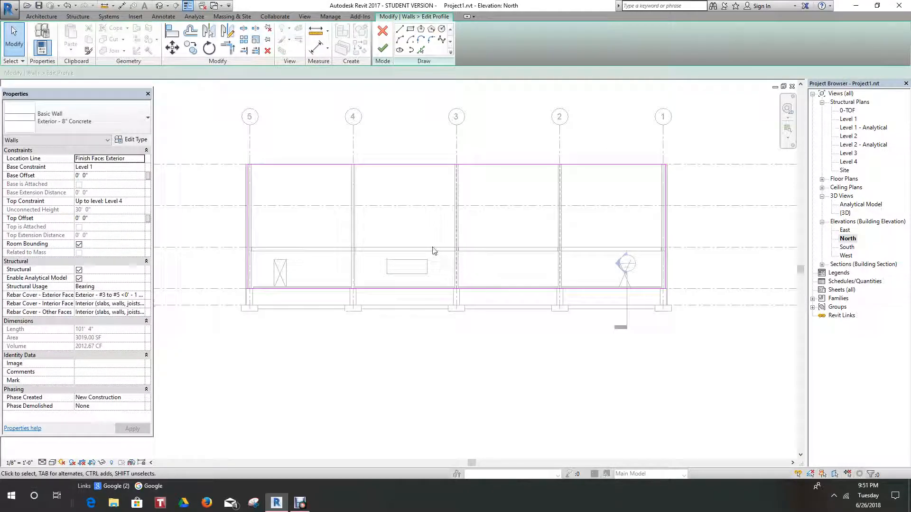
pyautogui.scroll(1, 428, 270)
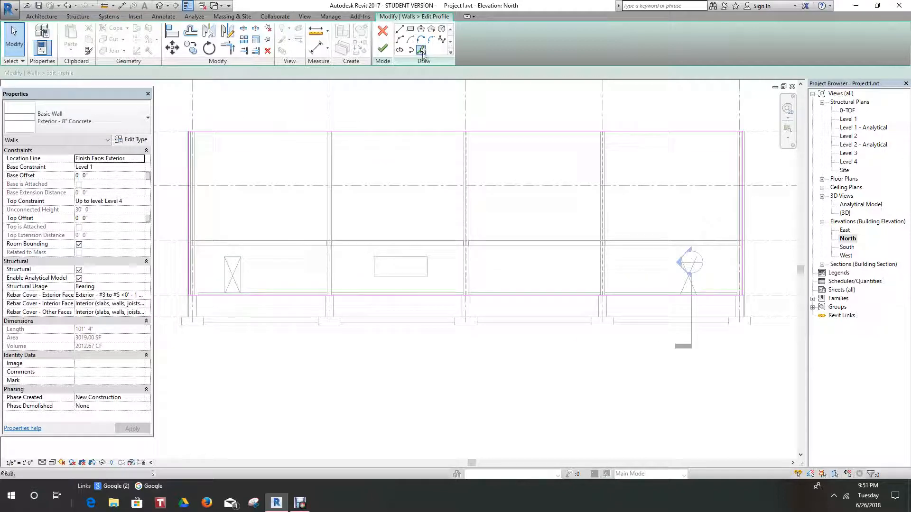
pyautogui.click(421, 50)
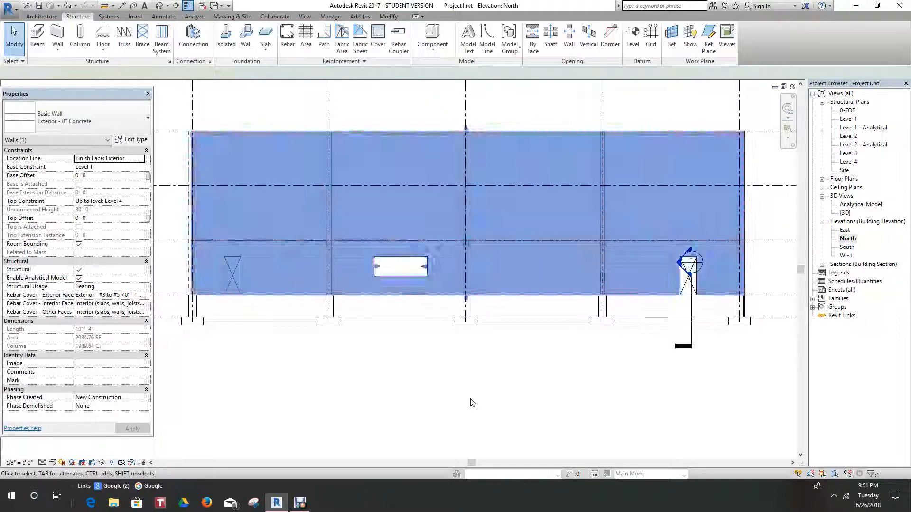
pyautogui.click(472, 399)
pyautogui.scroll(-1, 476, 309)
pyautogui.moveTo(477, 309); pyautogui.dragTo(472, 286, button='middle')
pyautogui.scroll(-1, 471, 280)
pyautogui.scroll(-1, 499, 250)
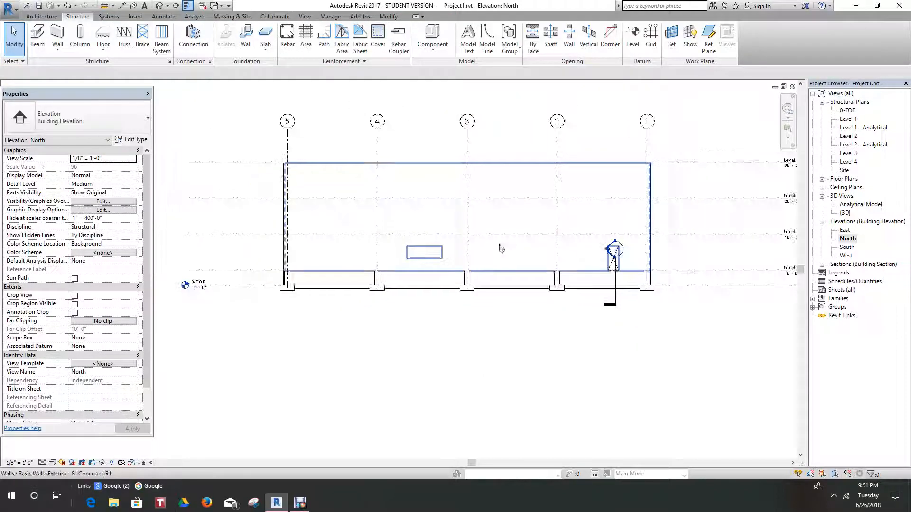
pyautogui.scroll(2, 494, 251)
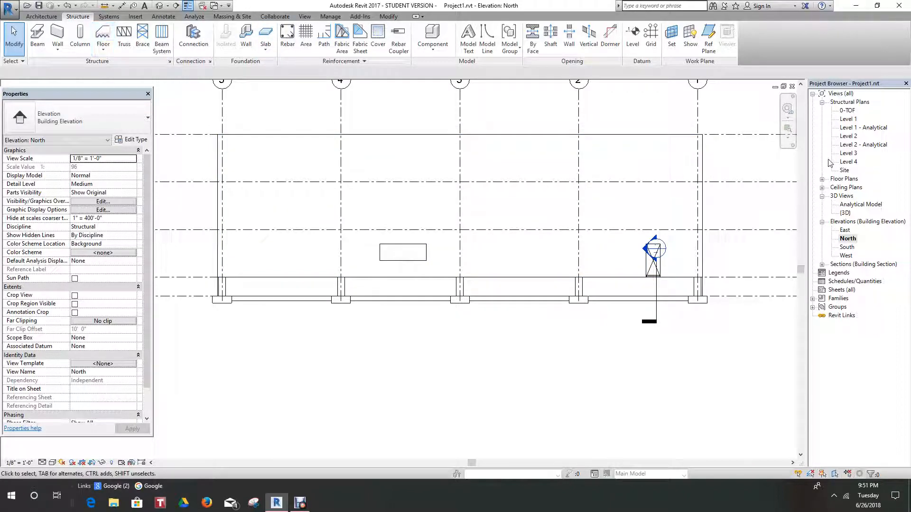
pyautogui.scroll(-1, 674, 284)
pyautogui.moveTo(667, 284); pyautogui.dragTo(567, 240, button='middle')
pyautogui.scroll(1, 663, 266)
pyautogui.scroll(-1, 661, 266)
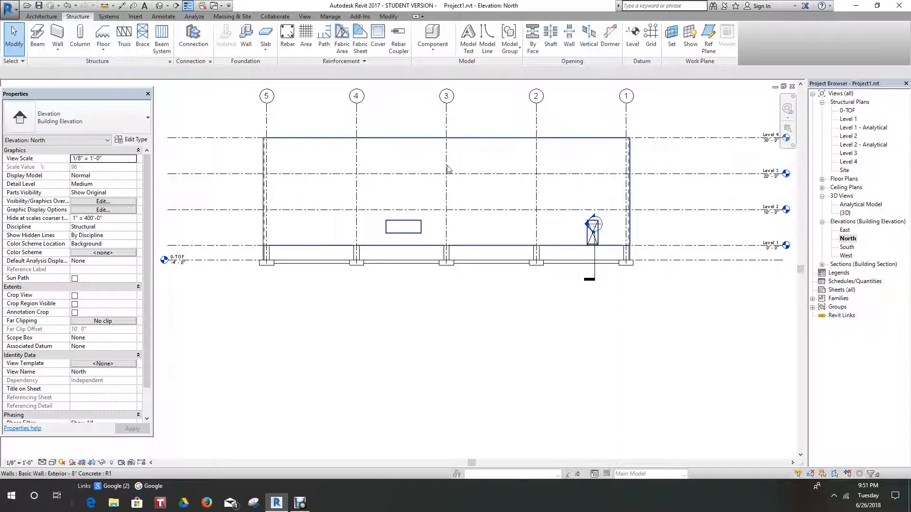
# Add a second rectangular opening about 8' 8" wide and 3' 6" high to the north wall's profile between grids 3 and 2
pyautogui.click(450, 141)
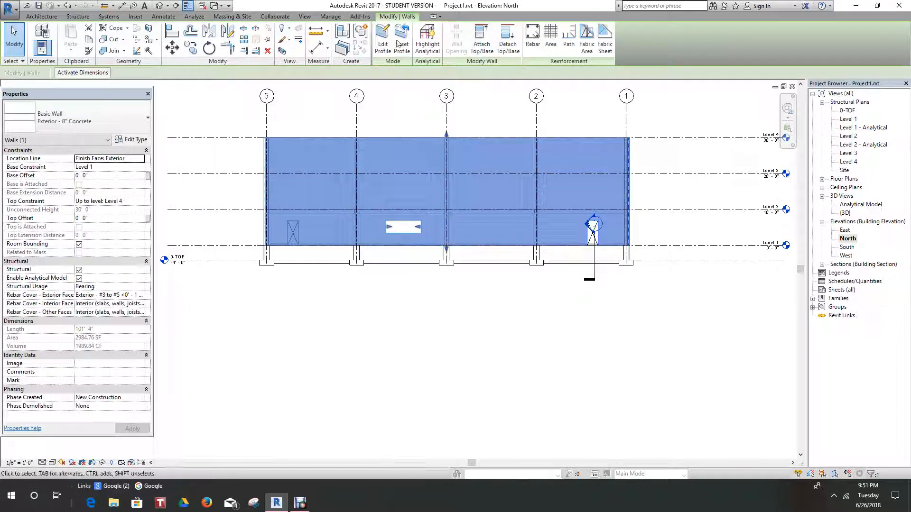
pyautogui.click(382, 40)
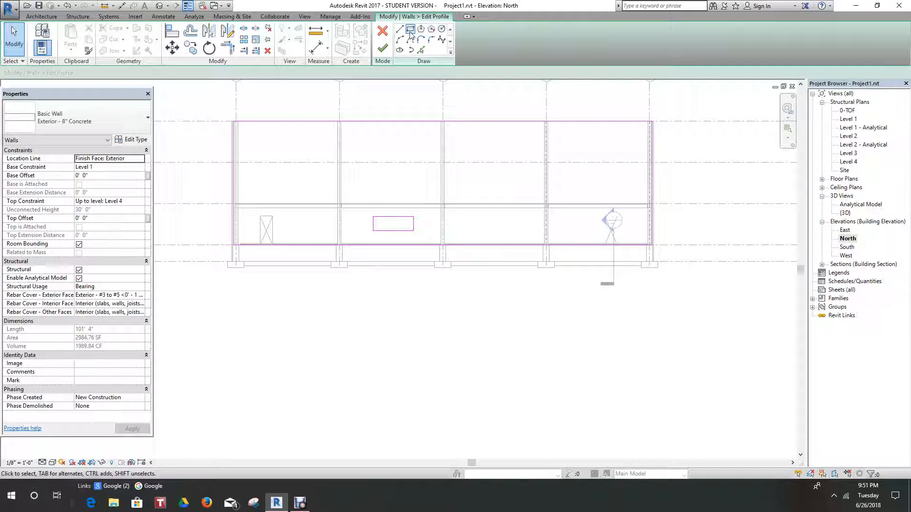
pyautogui.click(410, 31)
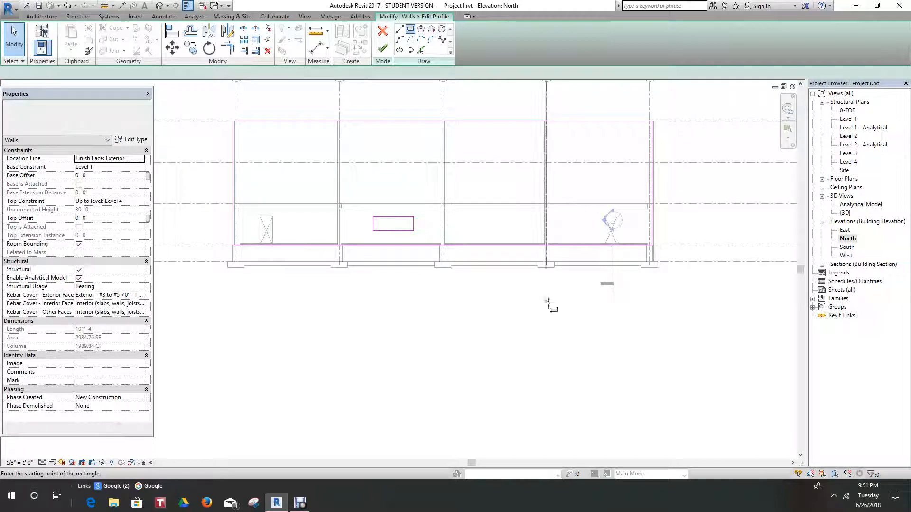
pyautogui.click(475, 231)
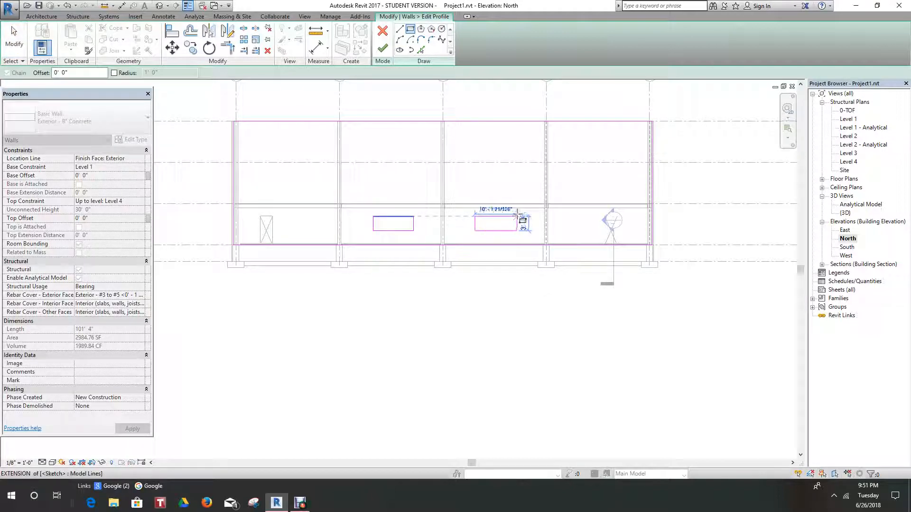
pyautogui.scroll(2, 513, 214)
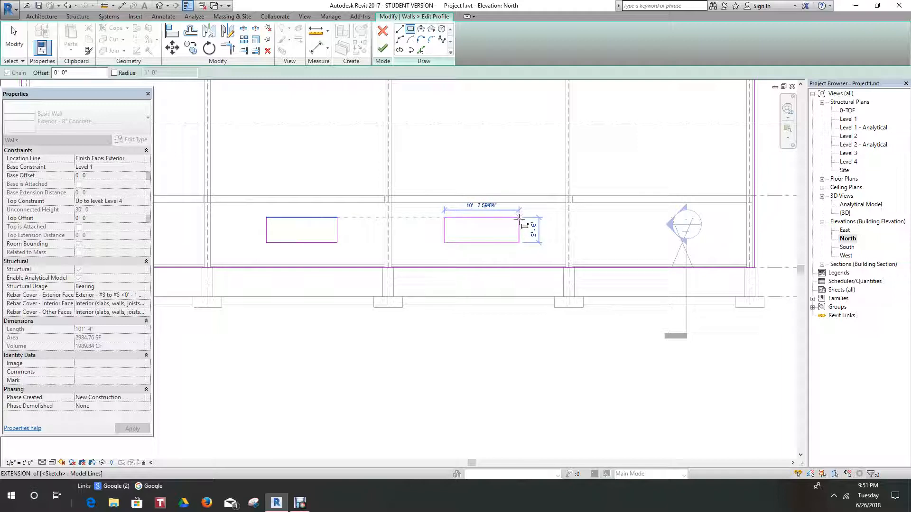
pyautogui.click(508, 218)
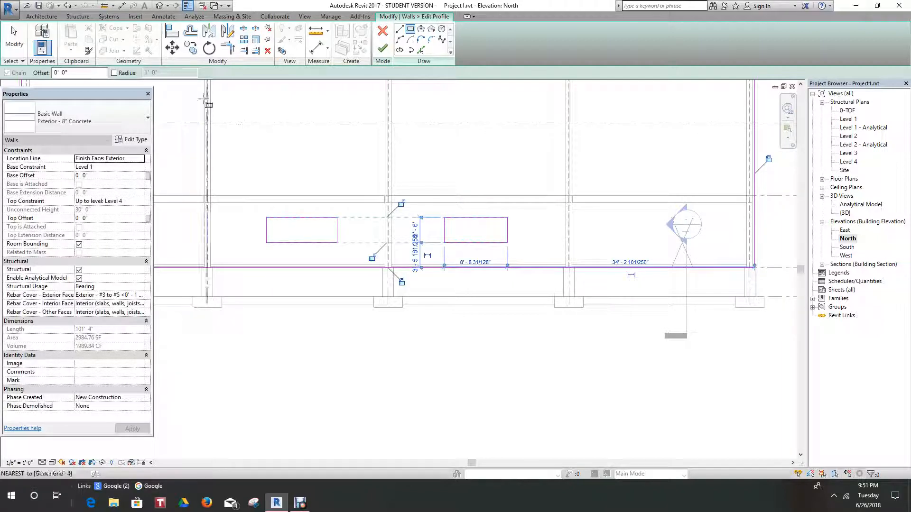
pyautogui.click(382, 48)
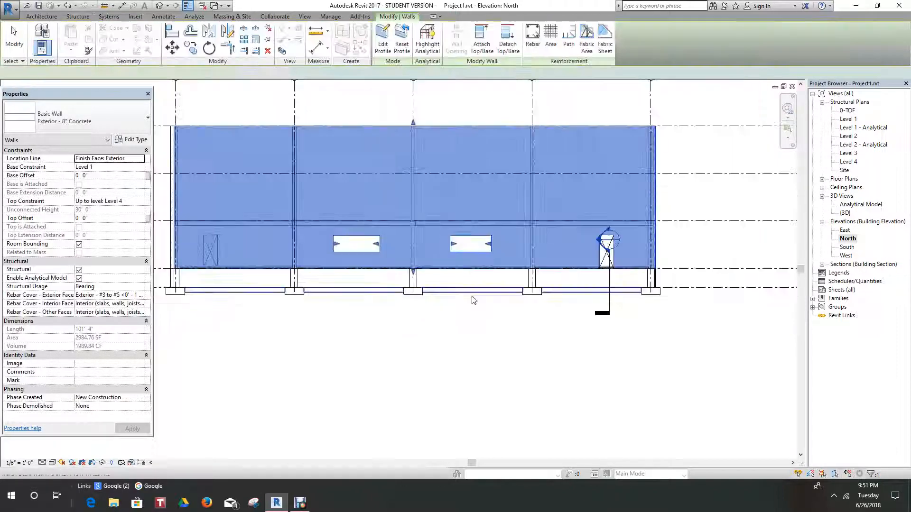
pyautogui.scroll(-3, 413, 284)
pyautogui.click(694, 161)
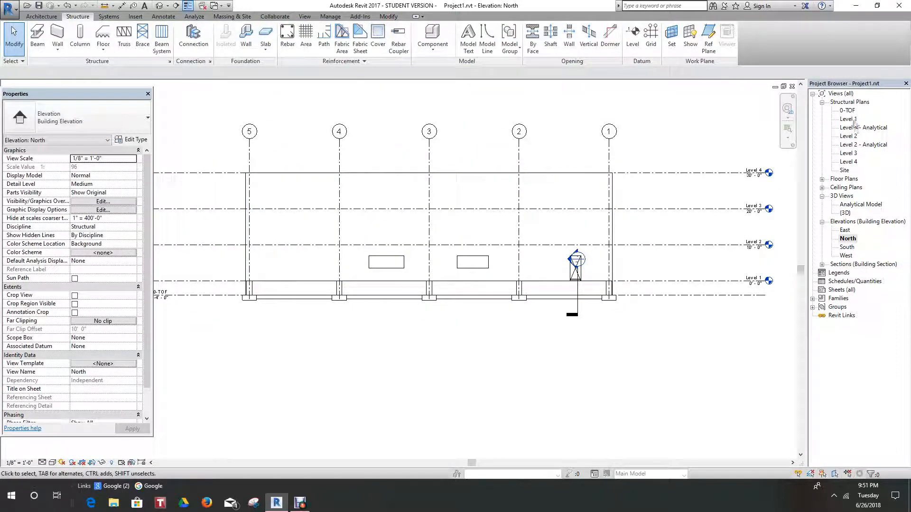
# Open the Level 1 structural plan at the bays along grid E
pyautogui.doubleClick(849, 119)
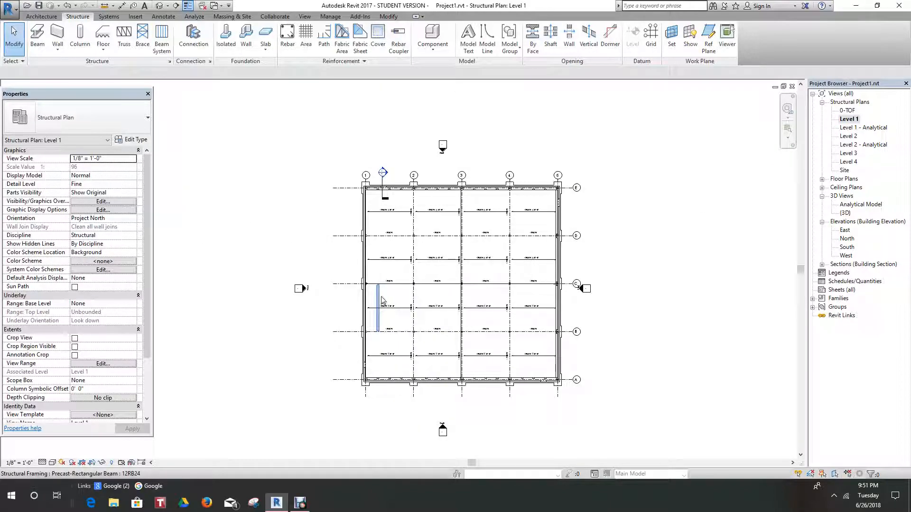
pyautogui.scroll(4, 376, 207)
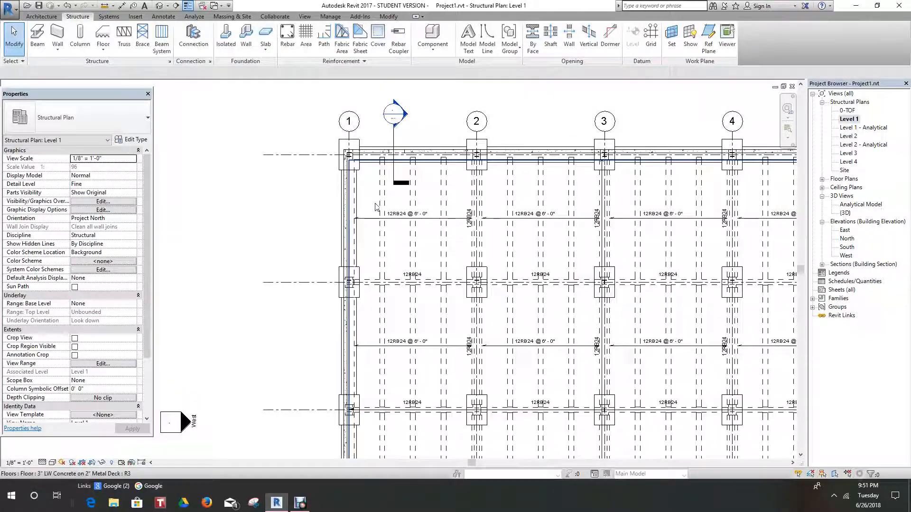
pyautogui.scroll(-3, 376, 207)
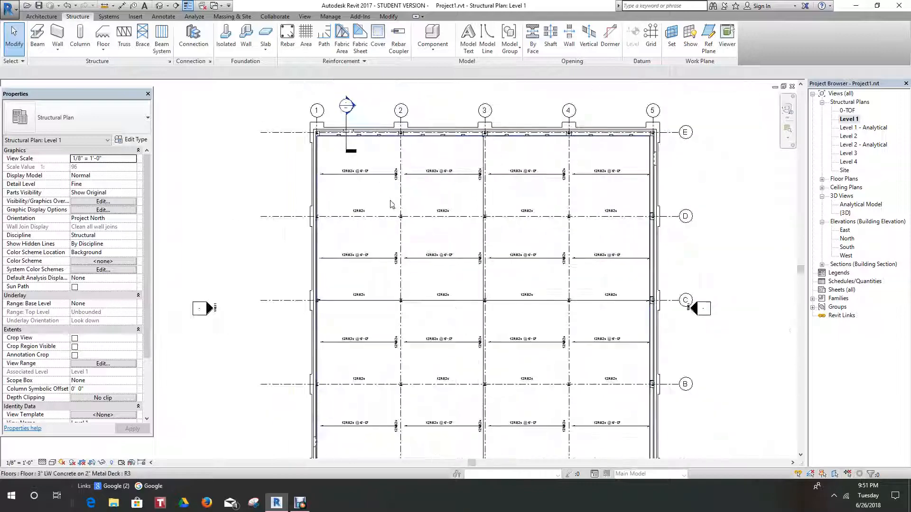
pyautogui.scroll(2, 393, 161)
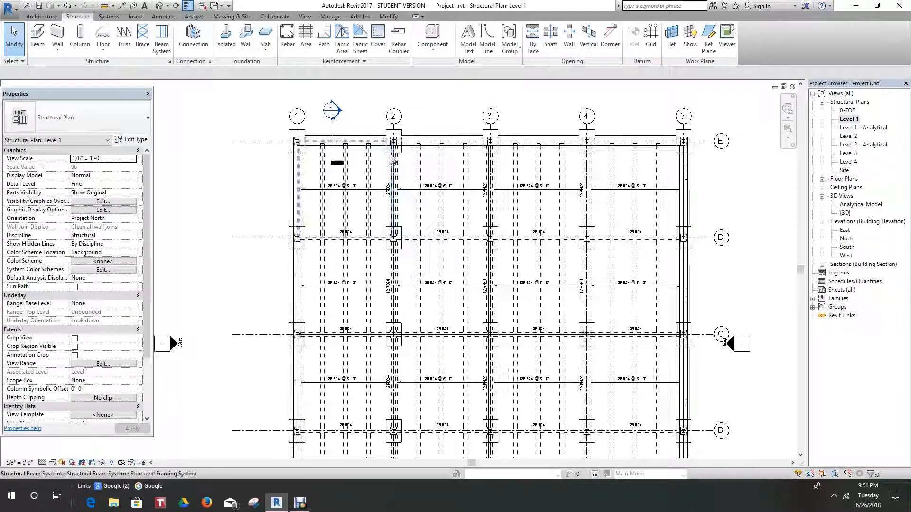
pyautogui.scroll(1, 393, 161)
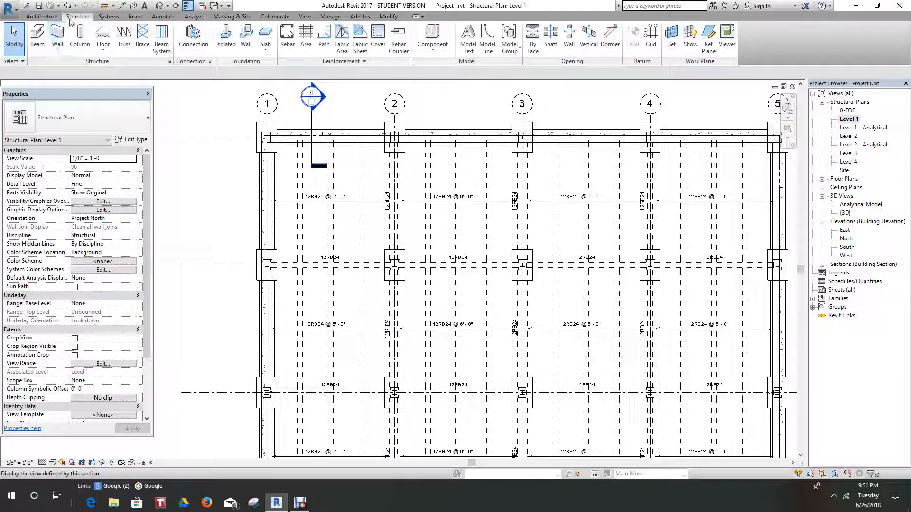
# Draw an Exterior - 8" Concrete structural wall up to Level 2 along grid 2 from grid E to grid D, located by Core Centerline
pyautogui.click(57, 34)
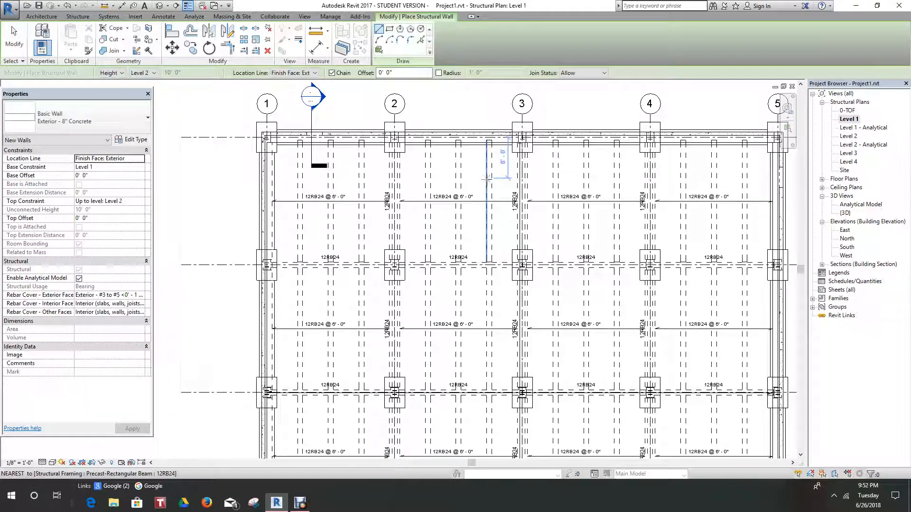
pyautogui.scroll(3, 401, 157)
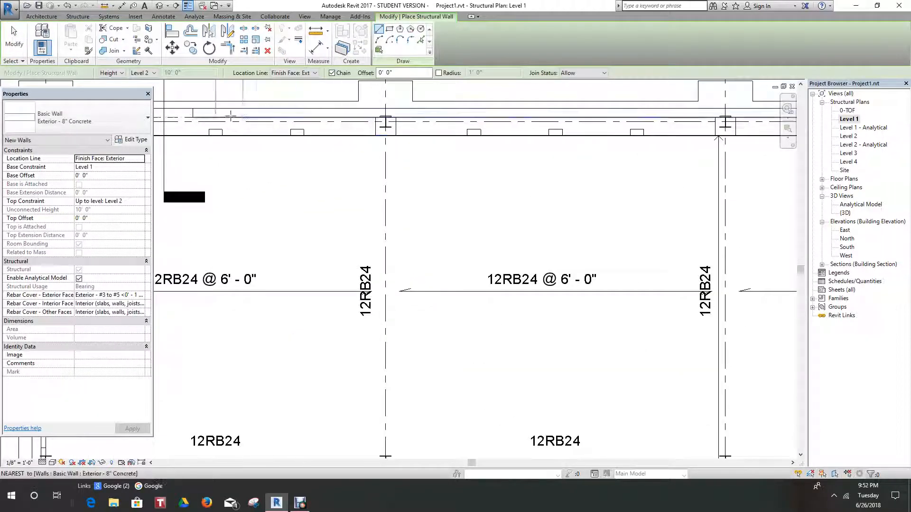
pyautogui.click(316, 74)
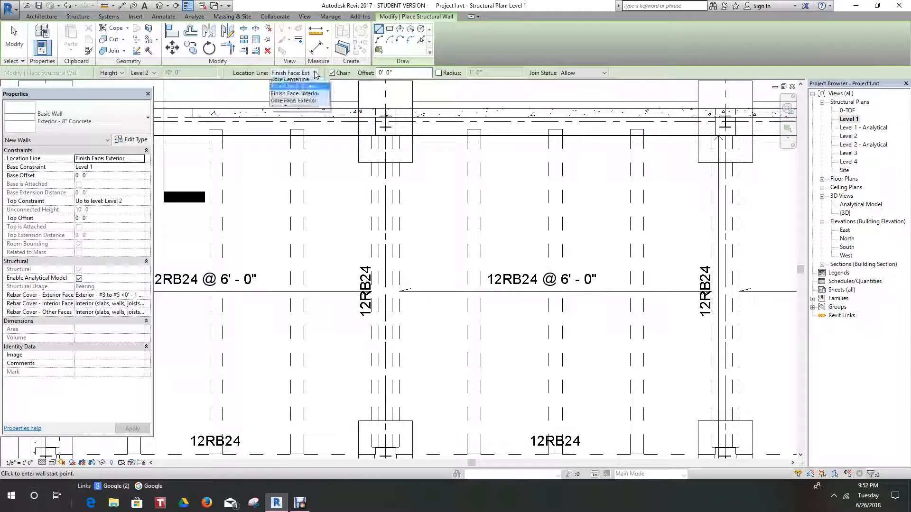
pyautogui.click(293, 90)
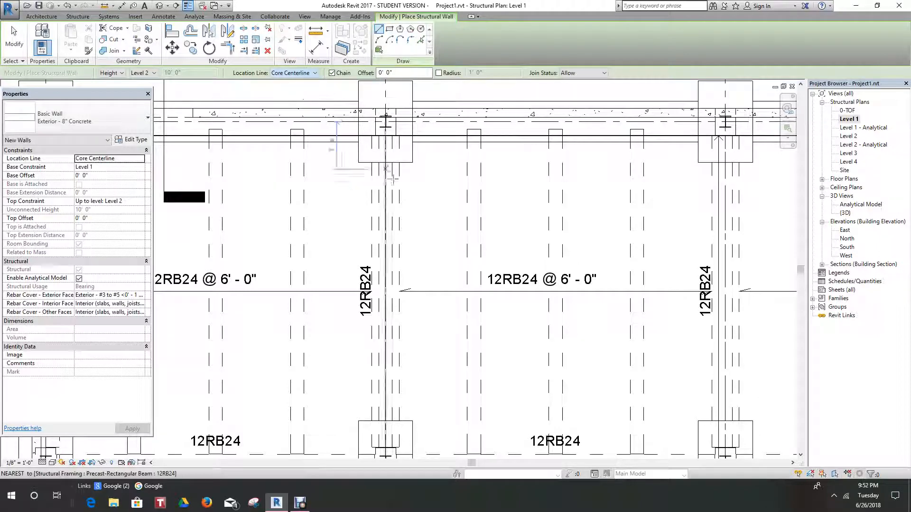
pyautogui.scroll(2, 381, 108)
pyautogui.click(381, 110)
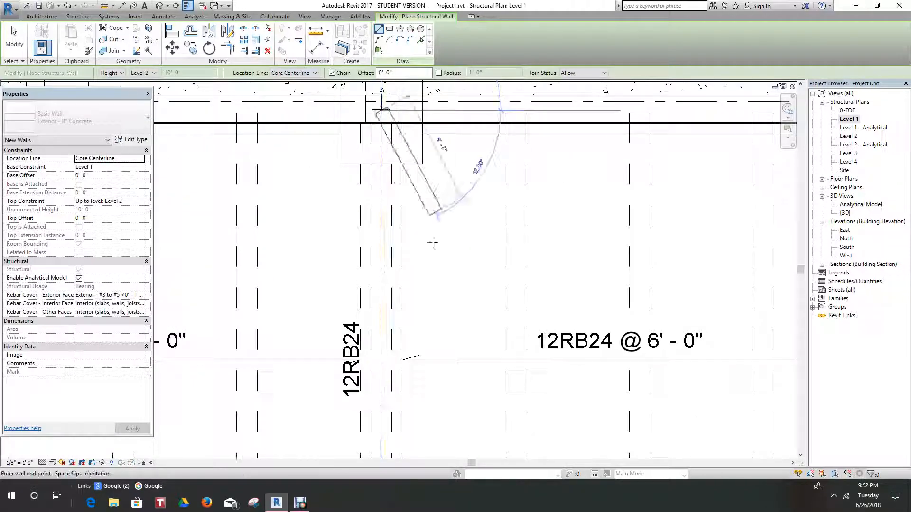
pyautogui.scroll(-3, 397, 232)
pyautogui.scroll(4, 364, 375)
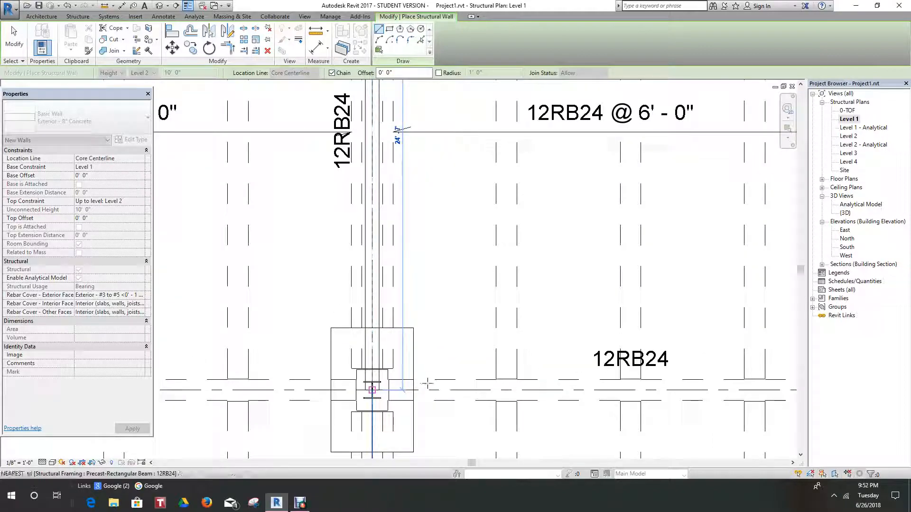
pyautogui.click(427, 383)
pyautogui.scroll(-1, 475, 379)
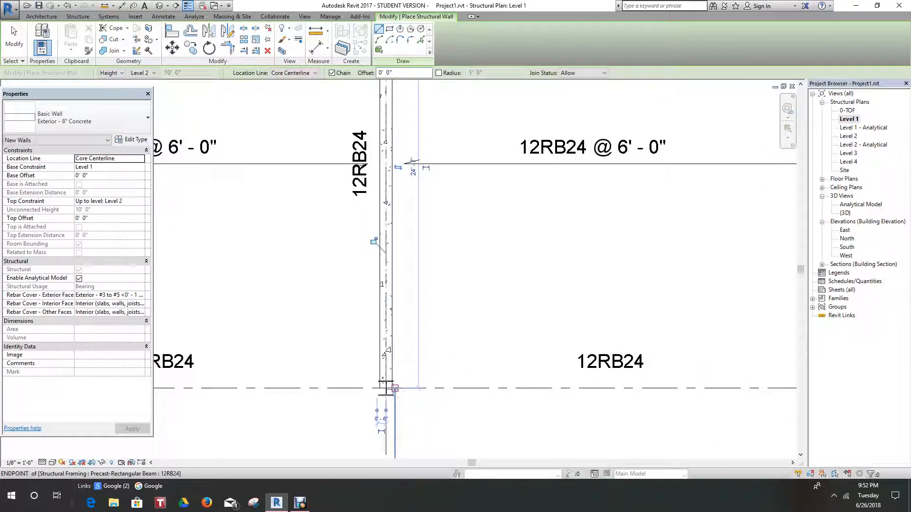
# Continue the structural wall along grid D from the grid 2 column to the grid 4 column
pyautogui.moveTo(606, 371); pyautogui.dragTo(351, 362, button='middle')
pyautogui.scroll(-2, 448, 373)
pyautogui.scroll(-1, 517, 374)
pyautogui.moveTo(522, 375); pyautogui.dragTo(445, 374, button='middle')
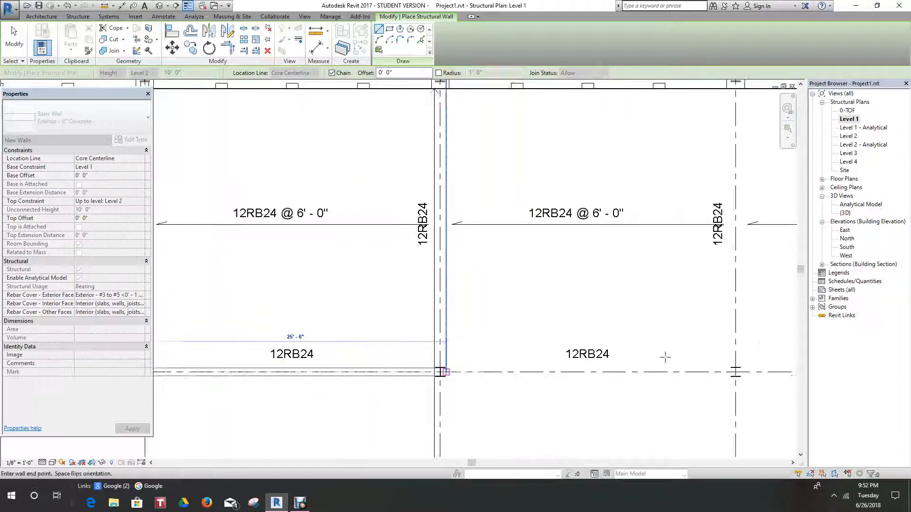
pyautogui.scroll(1, 749, 366)
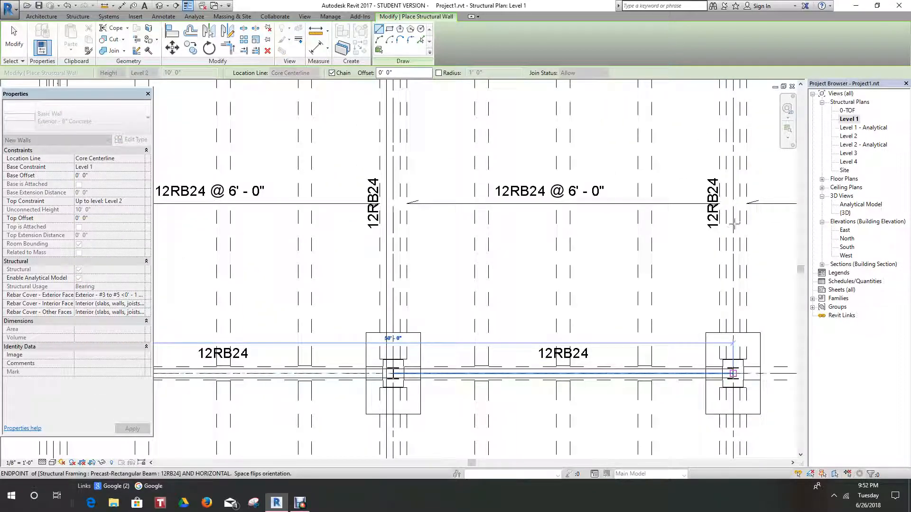
pyautogui.click(733, 374)
pyautogui.moveTo(735, 267); pyautogui.dragTo(732, 445, button='middle')
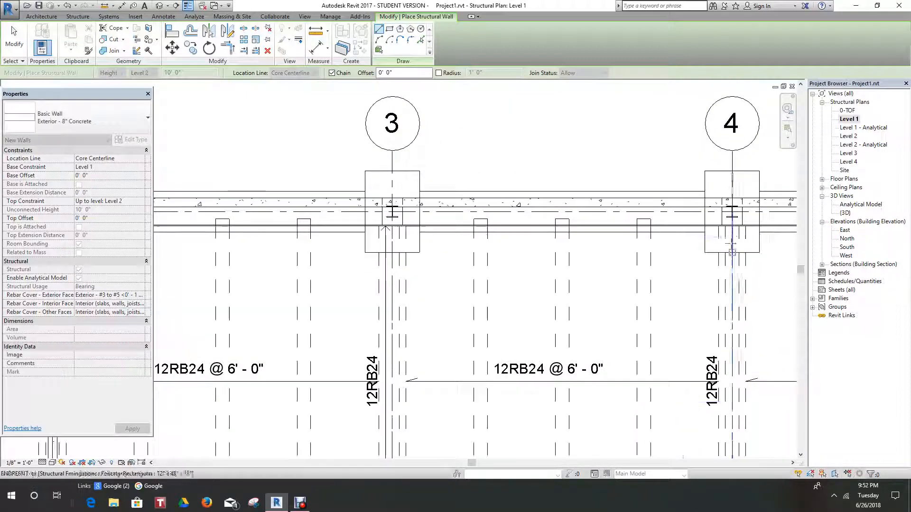
pyautogui.click(732, 218)
pyautogui.scroll(2, 738, 237)
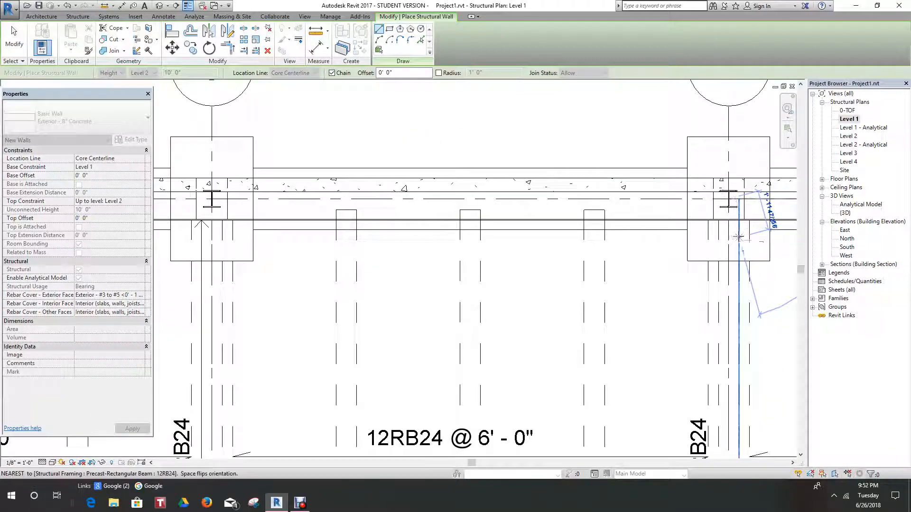
pyautogui.rightClick(738, 236)
pyautogui.click(757, 241)
pyautogui.moveTo(774, 242); pyautogui.dragTo(688, 206, button='middle')
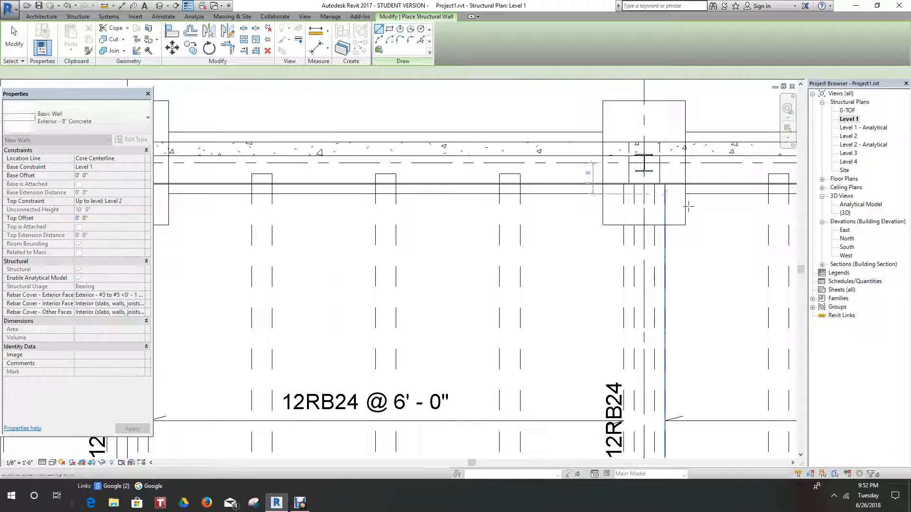
pyautogui.rightClick(756, 223)
pyautogui.click(768, 229)
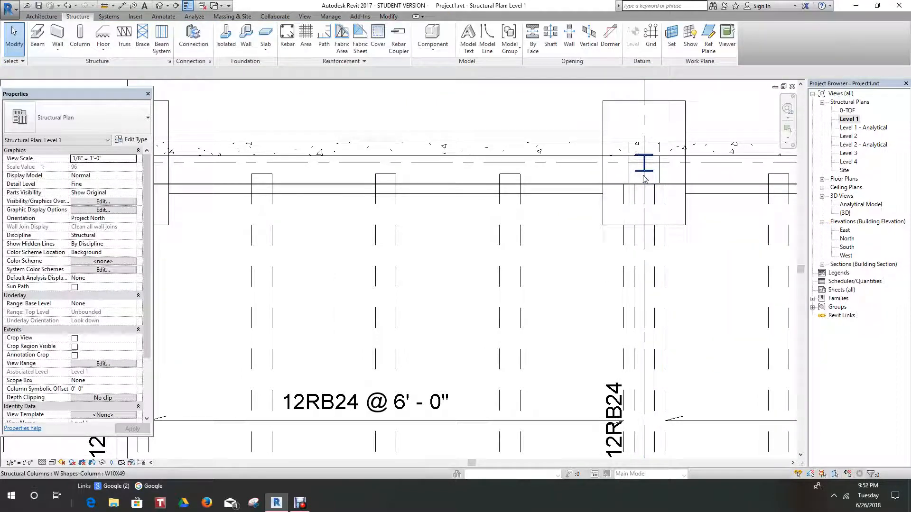
# Draw an 8" concrete structural wall along grid 4 from the grid E column to the grid D column and end wall placement
pyautogui.click(68, 42)
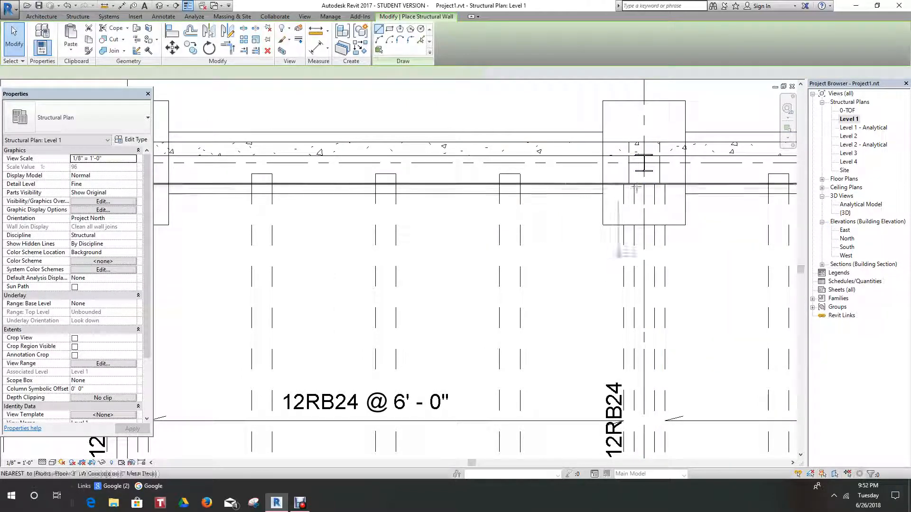
pyautogui.click(643, 172)
pyautogui.scroll(-1, 687, 317)
pyautogui.moveTo(683, 317); pyautogui.dragTo(606, 183, button='middle')
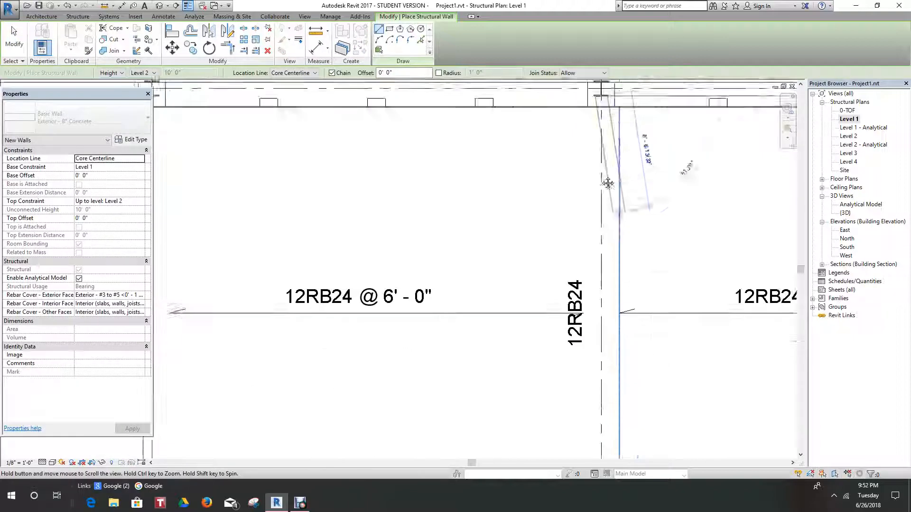
pyautogui.scroll(-1, 611, 320)
pyautogui.moveTo(611, 321); pyautogui.dragTo(544, 165, button='middle')
pyautogui.scroll(1, 520, 315)
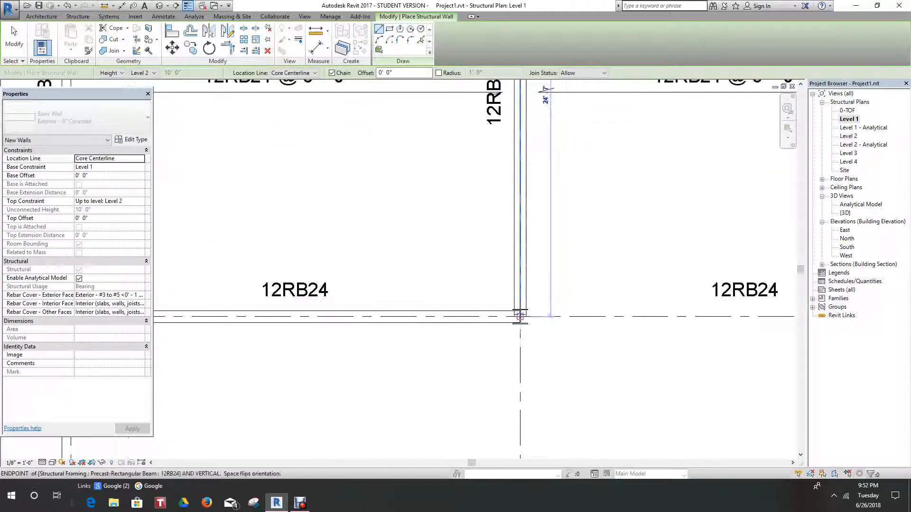
pyautogui.scroll(-1, 563, 385)
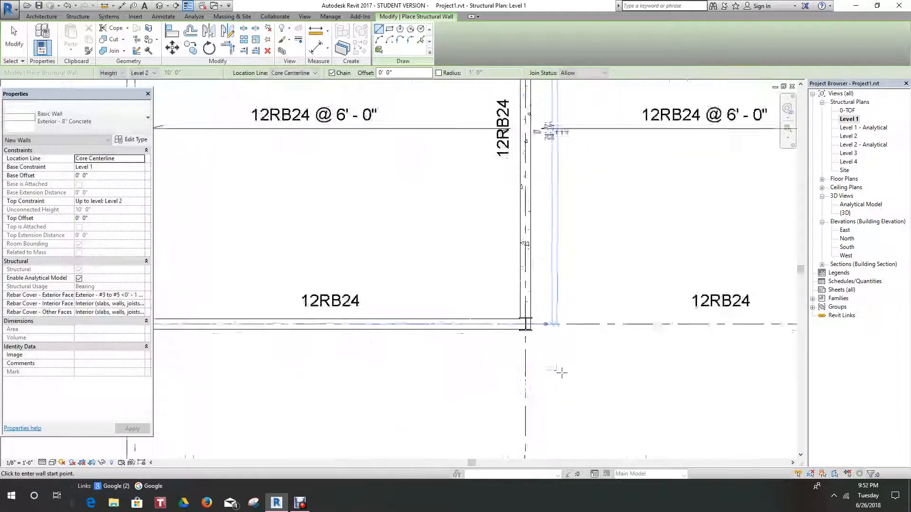
pyautogui.rightClick(576, 226)
pyautogui.click(603, 233)
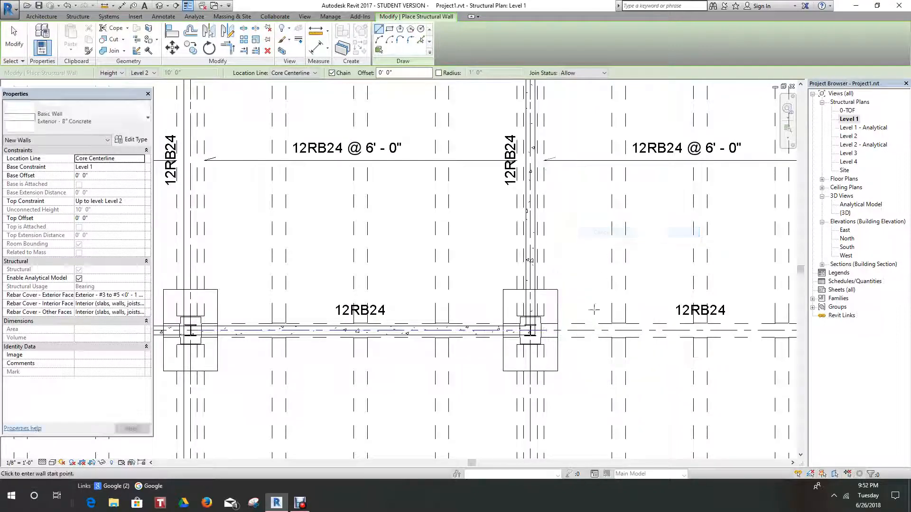
pyautogui.scroll(-3, 572, 331)
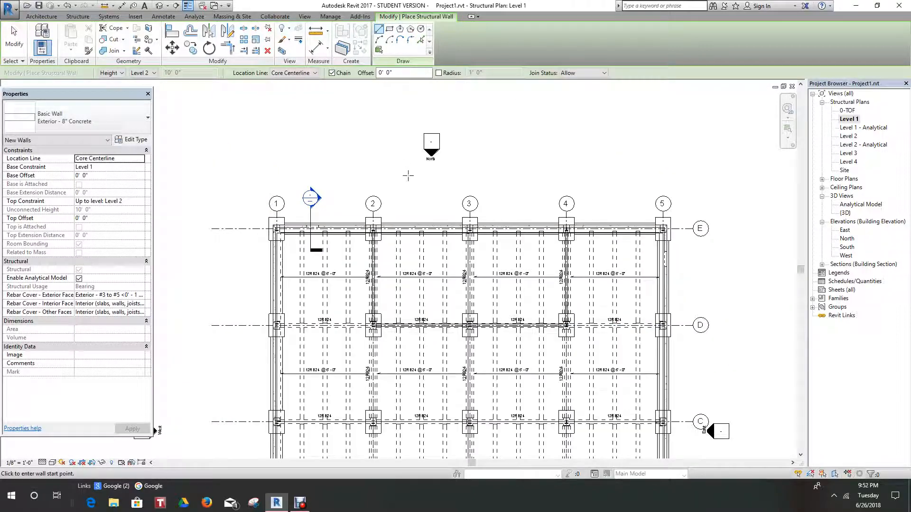
pyautogui.rightClick(408, 175)
pyautogui.click(430, 184)
# Examine the new Level 1 interior walls beneath the beam systems in the 3D view
pyautogui.scroll(-1, 425, 236)
pyautogui.moveTo(425, 236); pyautogui.dragTo(404, 240, button='middle')
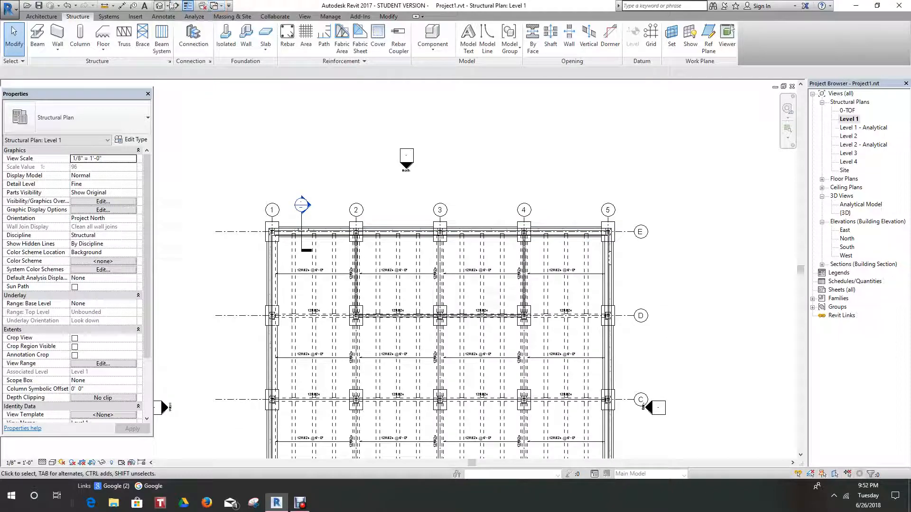
pyautogui.click(161, 8)
pyautogui.scroll(1, 563, 254)
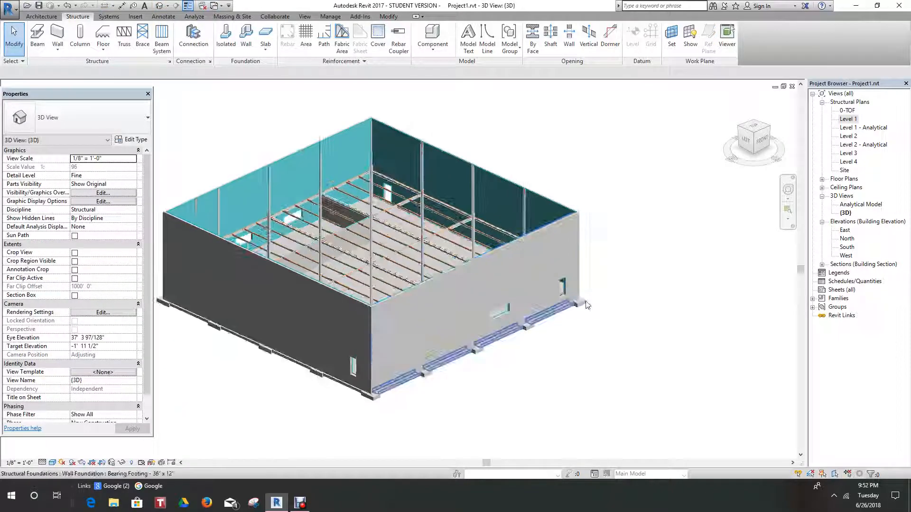
pyautogui.moveTo(762, 140)
pyautogui.mouseDown()
pyautogui.moveTo(663, 210)
pyautogui.moveTo(487, 135)
pyautogui.moveTo(573, 162)
pyautogui.moveTo(678, 124)
pyautogui.moveTo(790, 159)
pyautogui.moveTo(783, 166)
pyautogui.mouseUp()
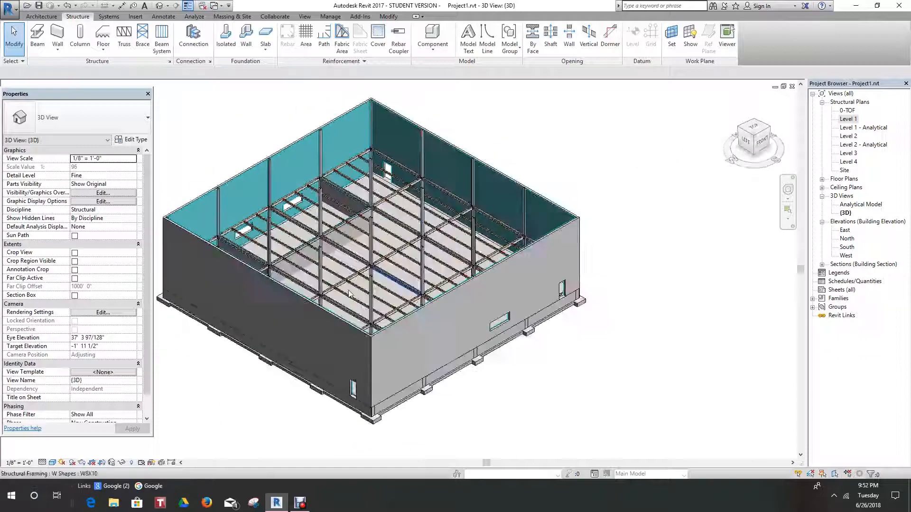
pyautogui.scroll(1, 279, 268)
pyautogui.scroll(3, 279, 268)
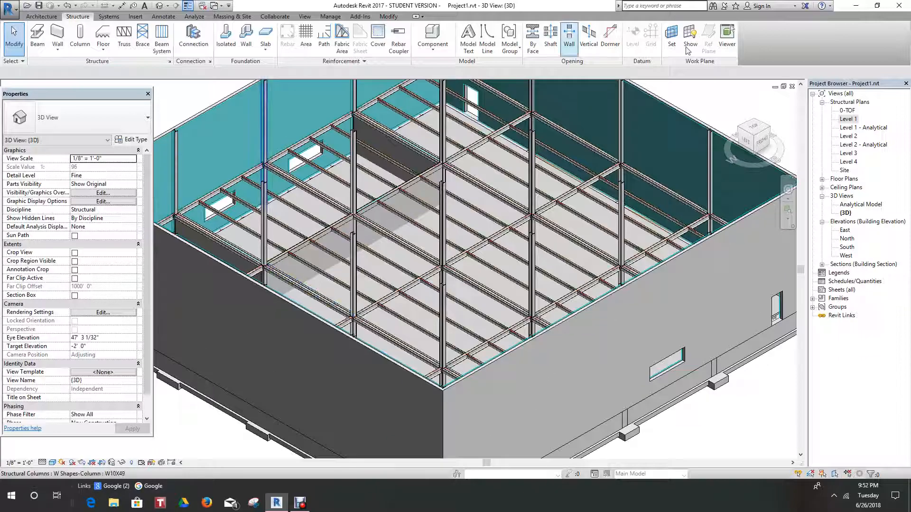
# Return to the Level 1 plan and place a 36" x 84" door opening in the grid D wall 5' 0" from grid 4
pyautogui.doubleClick(850, 120)
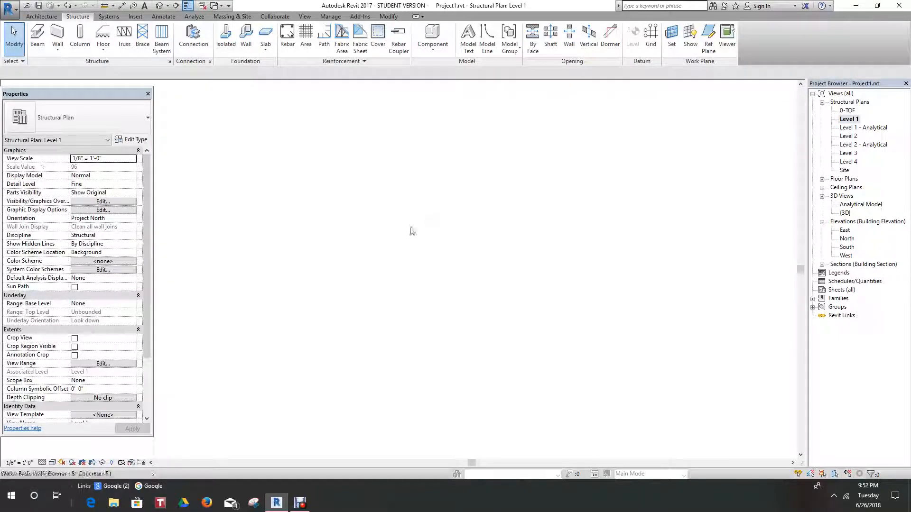
pyautogui.scroll(6, 468, 342)
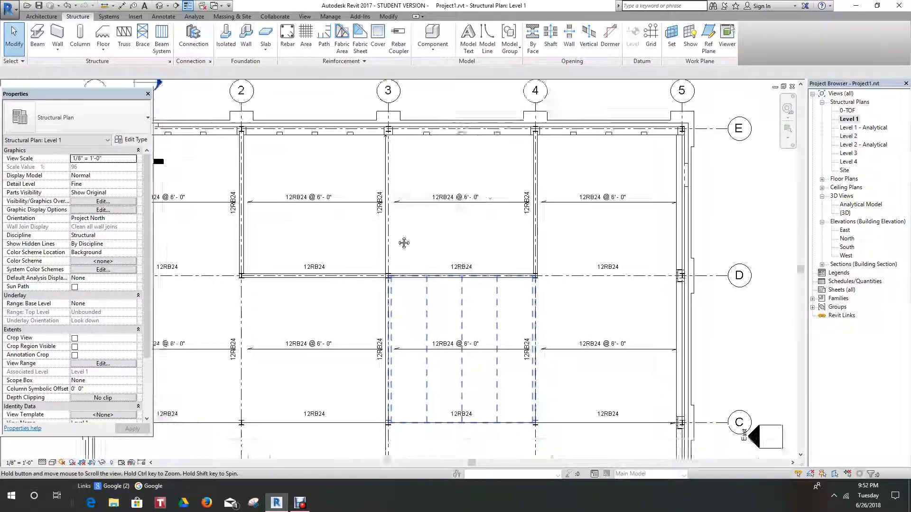
pyautogui.moveTo(483, 262); pyautogui.dragTo(480, 265, button='middle')
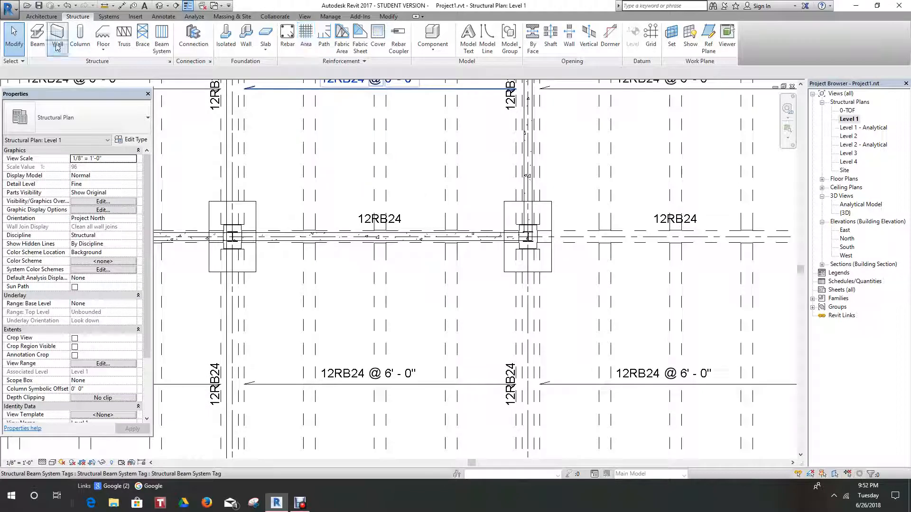
pyautogui.click(42, 17)
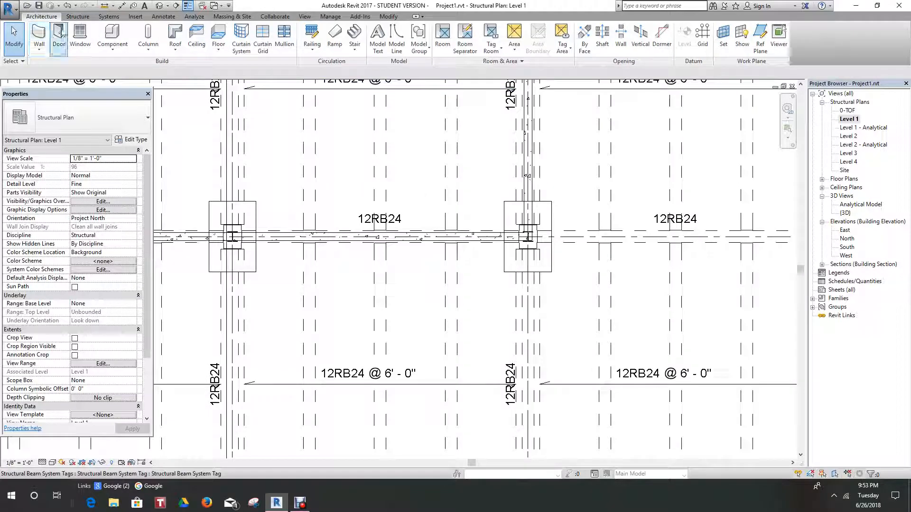
pyautogui.click(59, 38)
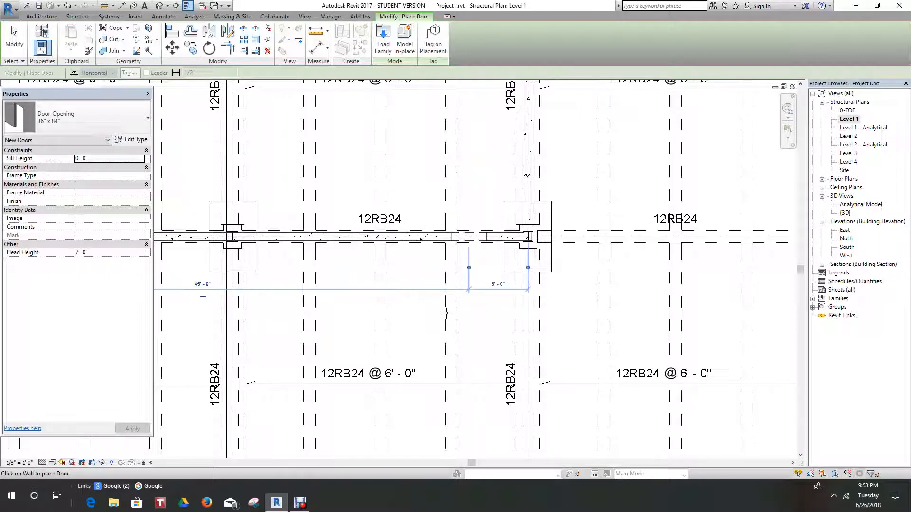
# Place another 36" x 84" door opening in the grid 2 wall about 7' 6" from grid E
pyautogui.scroll(-6, 439, 310)
pyautogui.moveTo(421, 293); pyautogui.dragTo(472, 270, button='middle')
pyautogui.scroll(1, 262, 163)
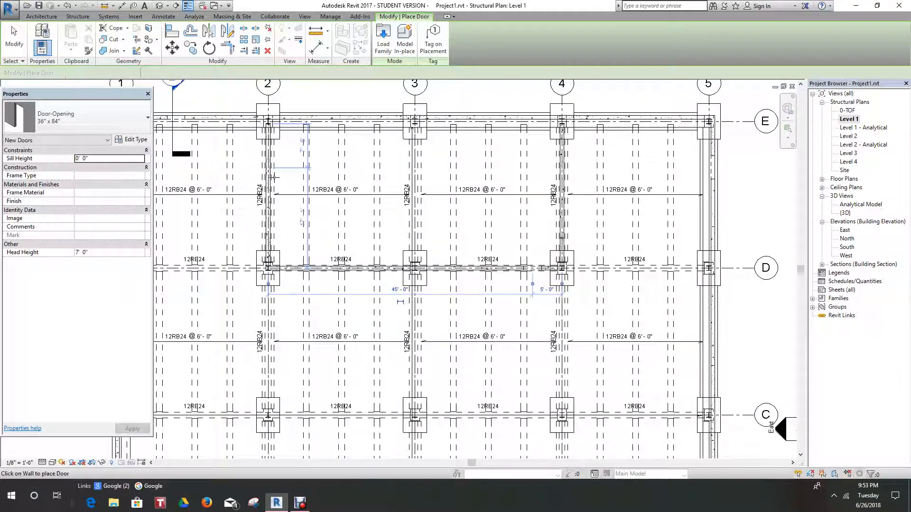
pyautogui.moveTo(316, 184); pyautogui.dragTo(316, 214, button='middle')
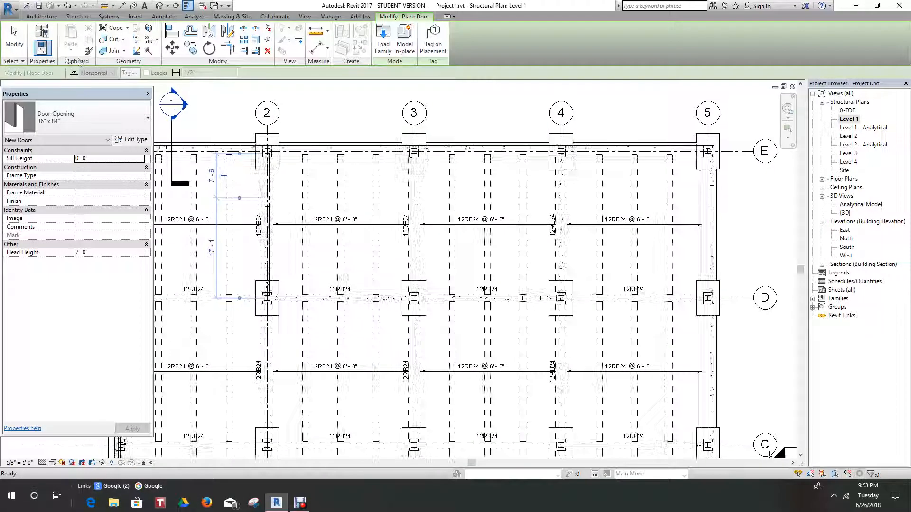
# Place 36" x 48" square window openings in the grid E wall between grids 2 and 4, check them in 3D, and end placement
pyautogui.click(48, 18)
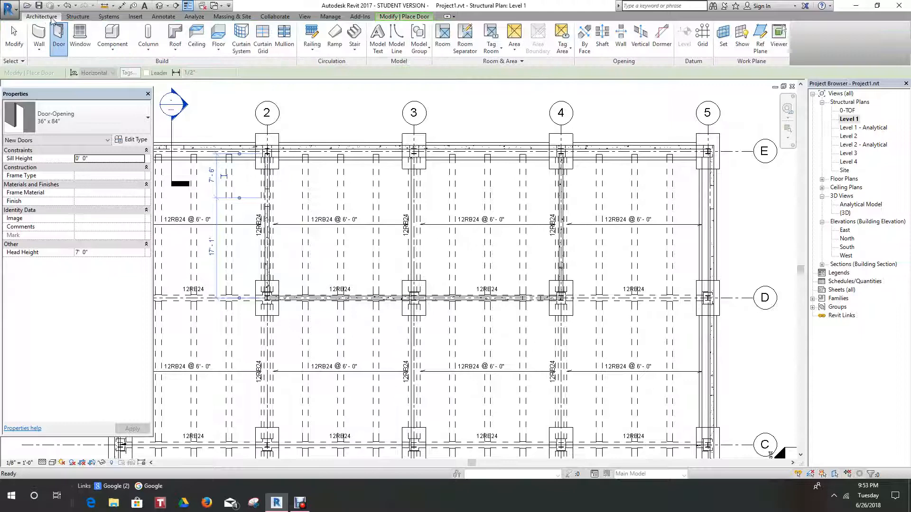
pyautogui.click(80, 38)
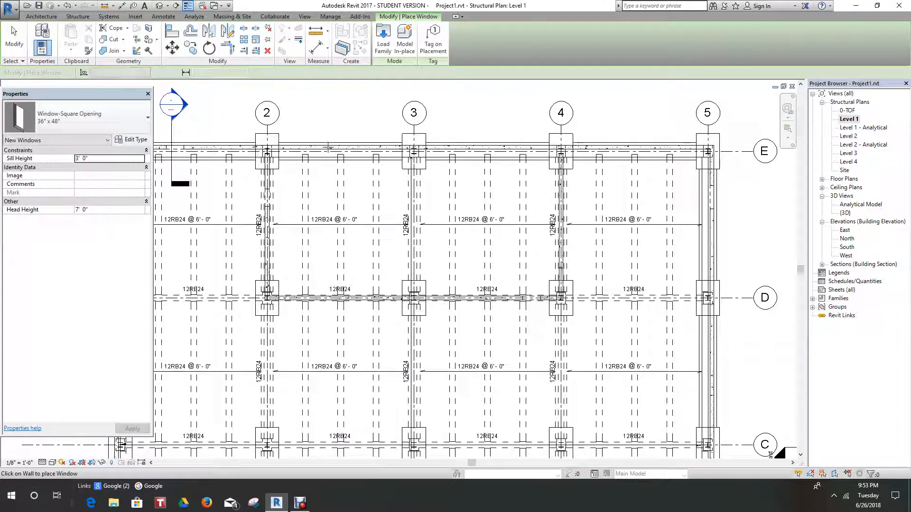
pyautogui.click(328, 148)
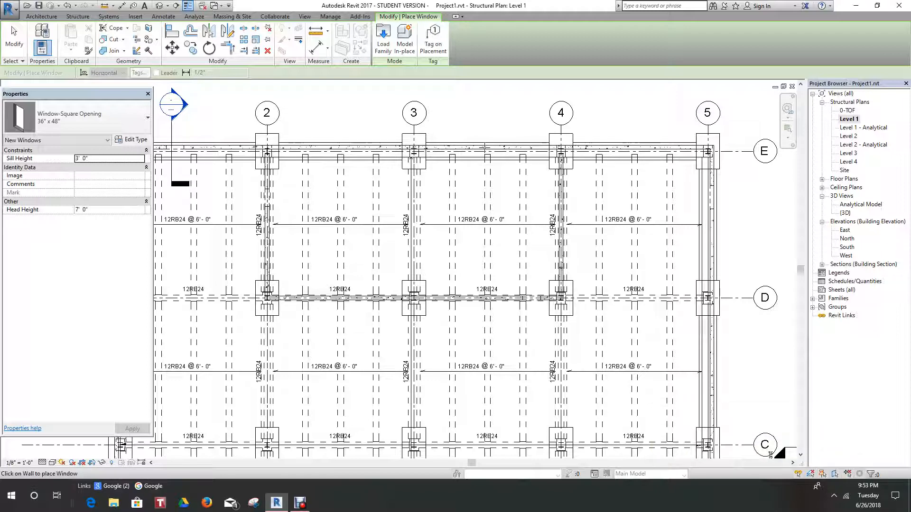
pyautogui.click(158, 7)
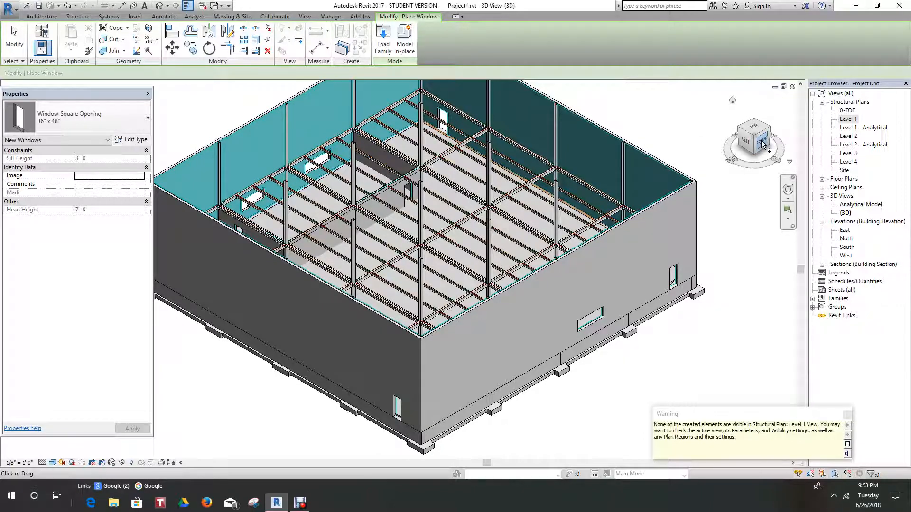
pyautogui.moveTo(762, 144); pyautogui.dragTo(93, 175)
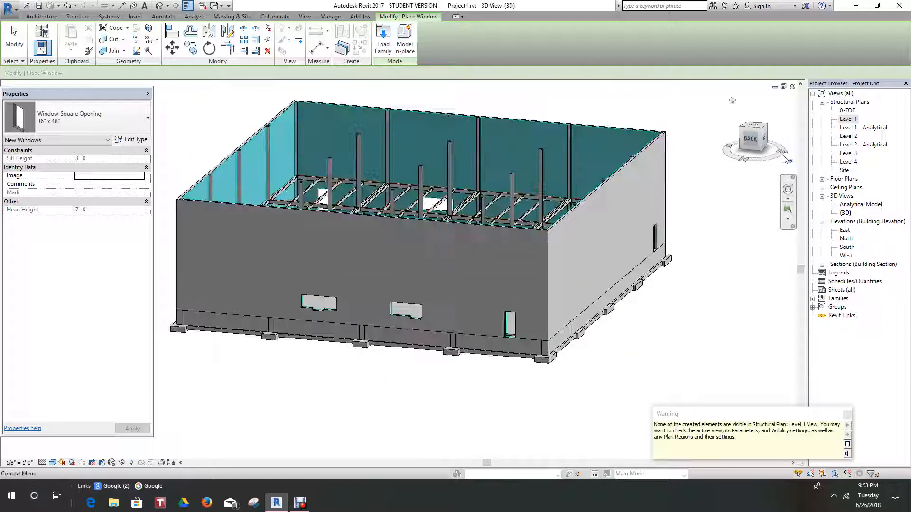
pyautogui.scroll(2, 488, 335)
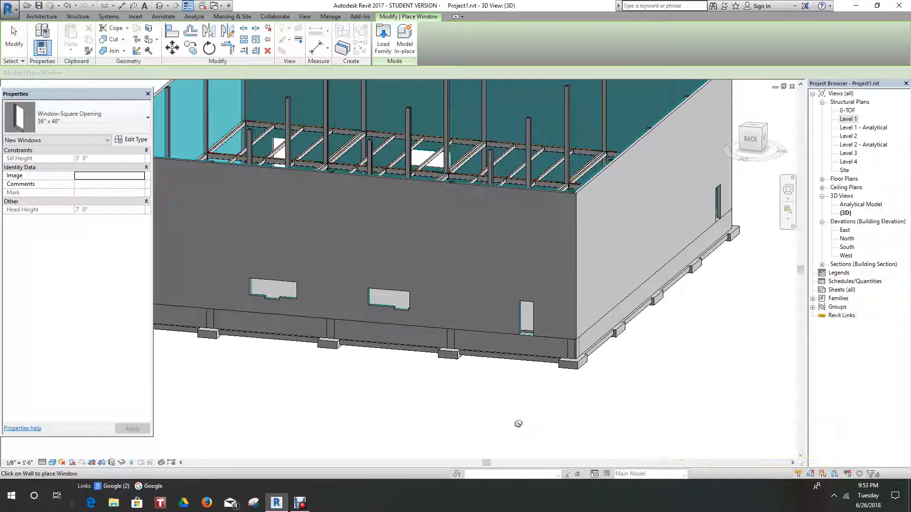
pyautogui.rightClick(519, 294)
pyautogui.click(550, 302)
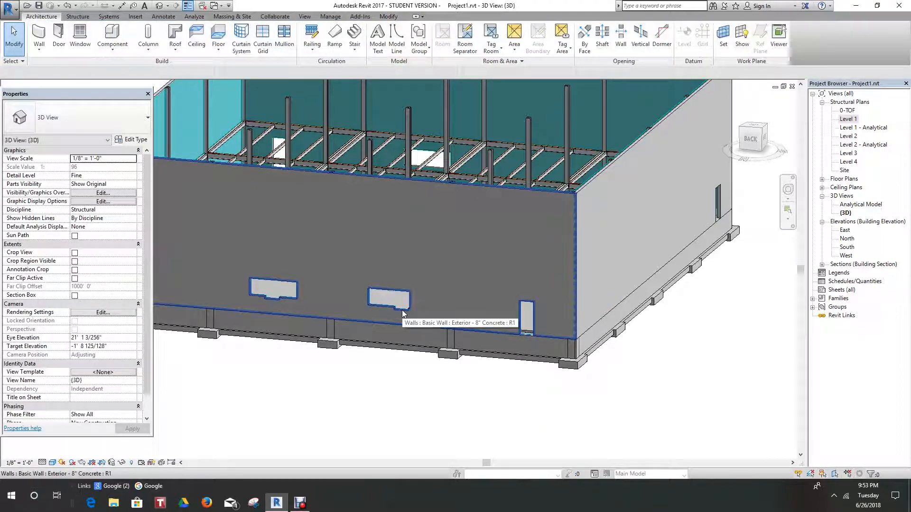
# Try to select the new window opening in the north wall, and undo the window placements
pyautogui.press('Tab')
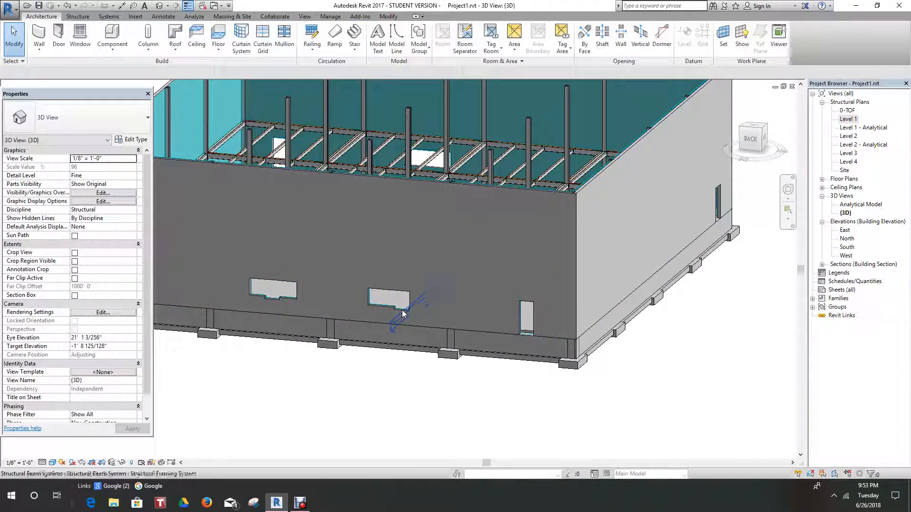
pyautogui.press('Tab')
pyautogui.press('Tab')
pyautogui.press('Tab')
pyautogui.press('Tab')
pyautogui.press('Tab')
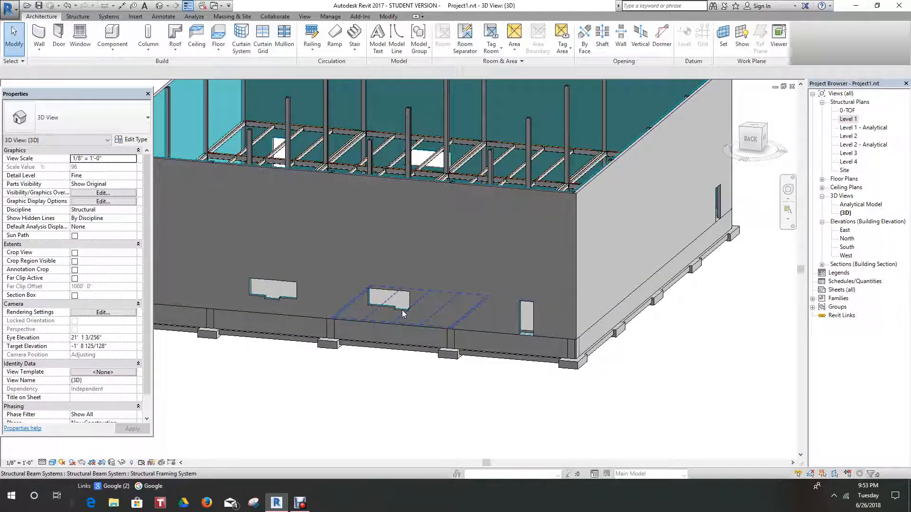
pyautogui.click(402, 314)
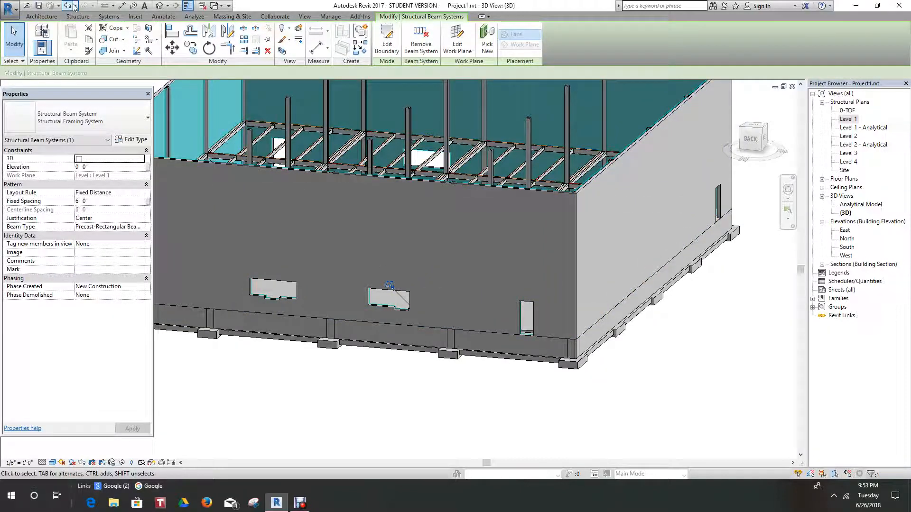
pyautogui.click(69, 5)
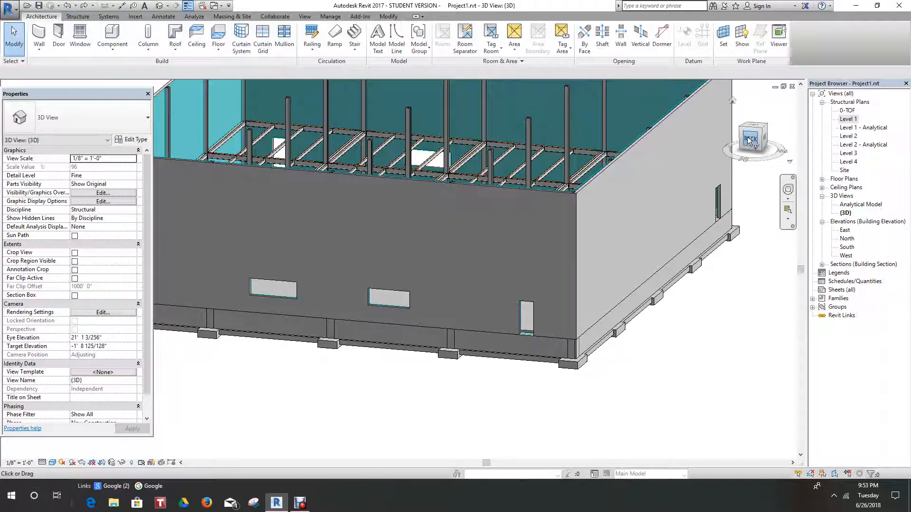
# Examine the exterior wall openings and the interior walls from the front and right sides in the 3D view
pyautogui.moveTo(748, 139)
pyautogui.mouseDown()
pyautogui.moveTo(778, 183)
pyautogui.moveTo(104, 179)
pyautogui.moveTo(330, 180)
pyautogui.moveTo(301, 148)
pyautogui.mouseUp()
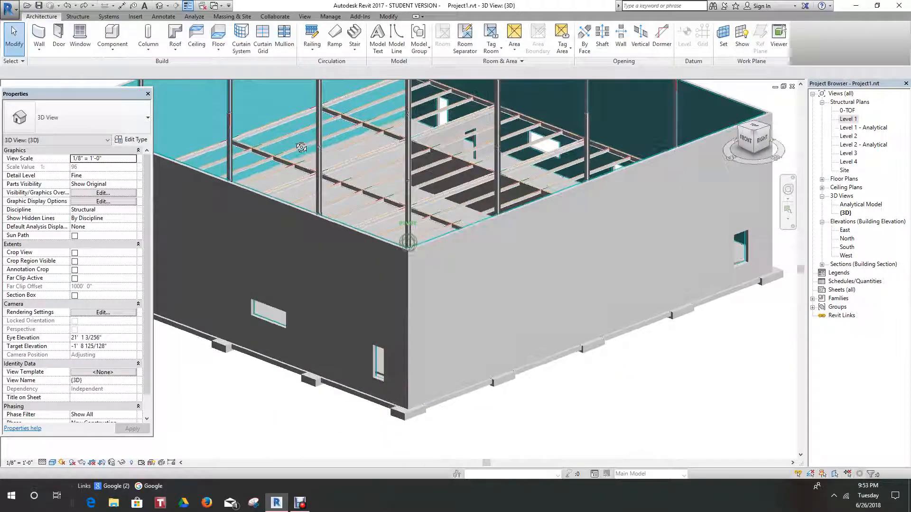
pyautogui.scroll(-1, 521, 443)
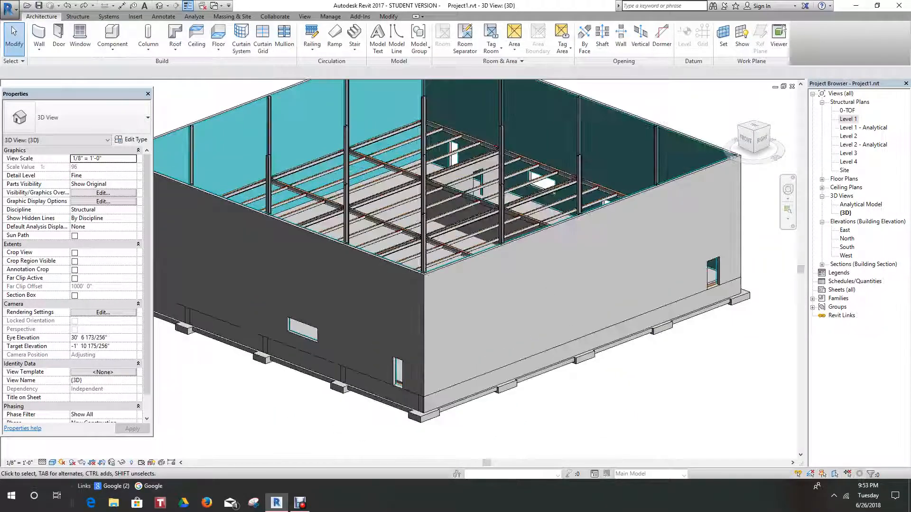
pyautogui.click(506, 509)
pyautogui.scroll(-2, 439, 451)
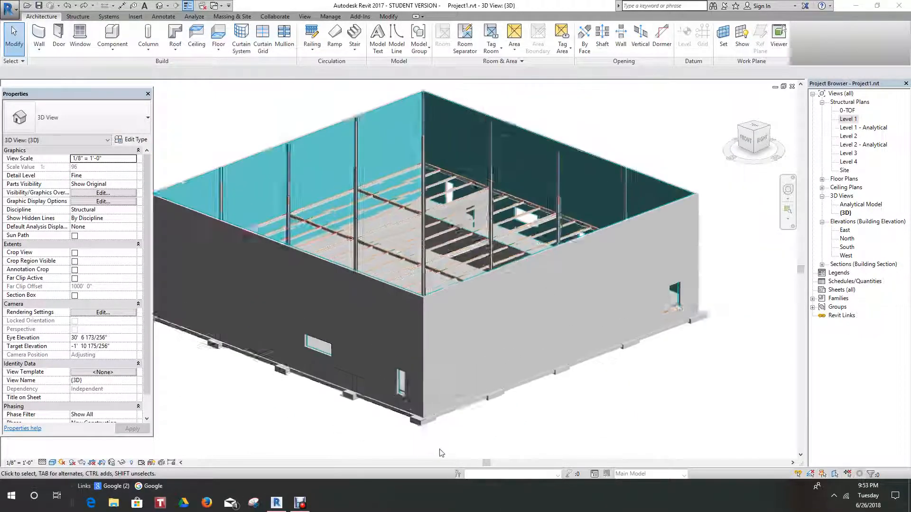
pyautogui.scroll(2, 521, 439)
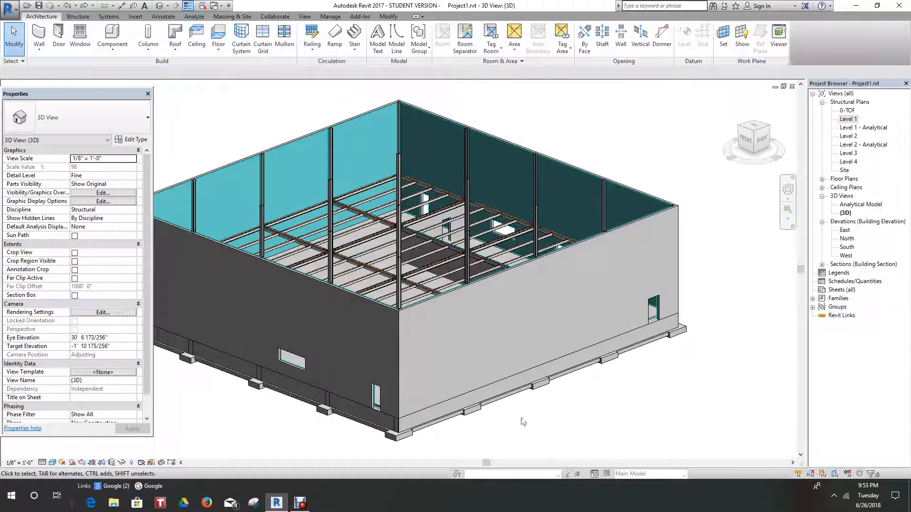
pyautogui.click(765, 145)
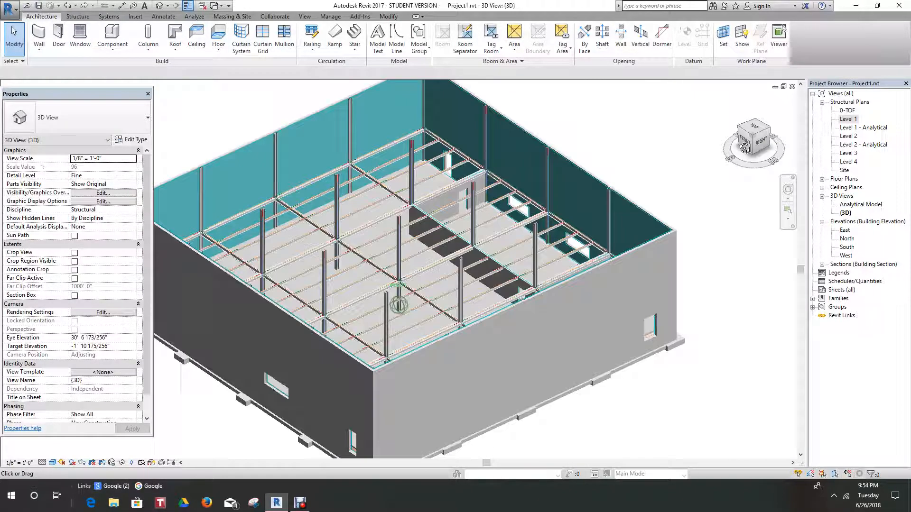
pyautogui.doubleClick(849, 136)
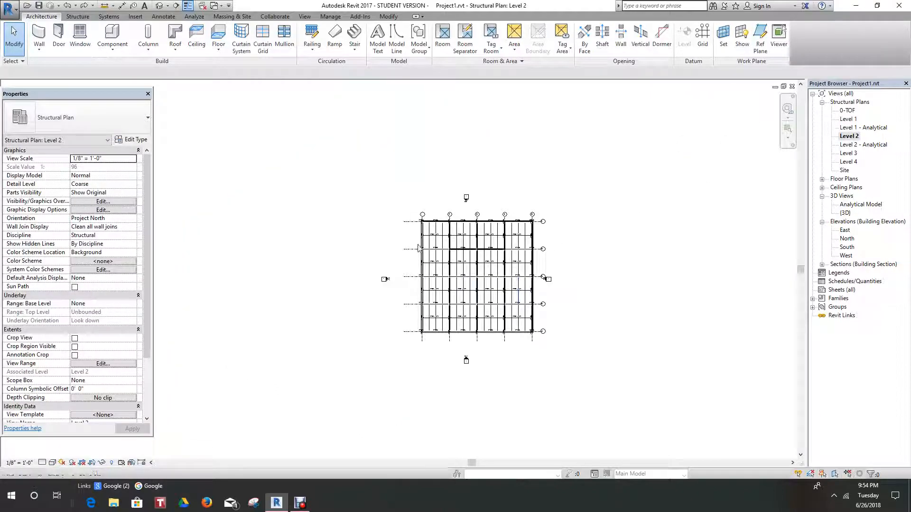
pyautogui.scroll(4, 422, 230)
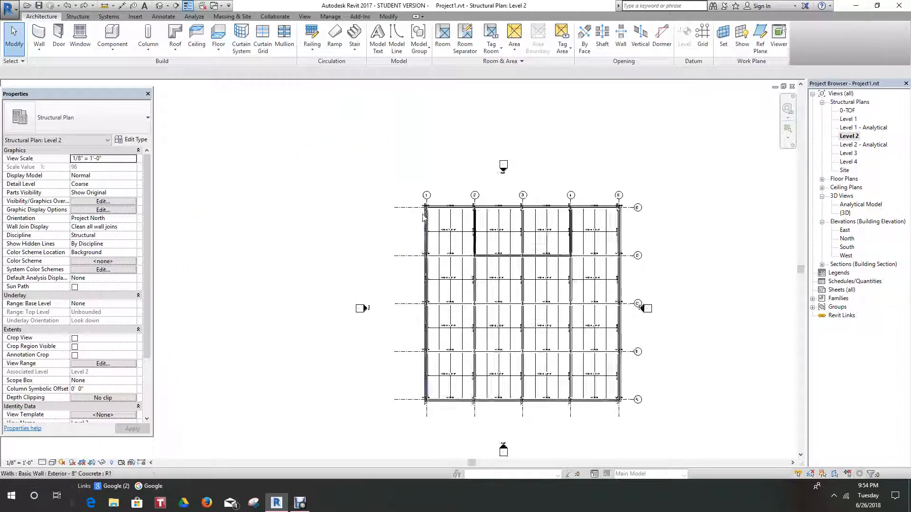
pyautogui.click(78, 17)
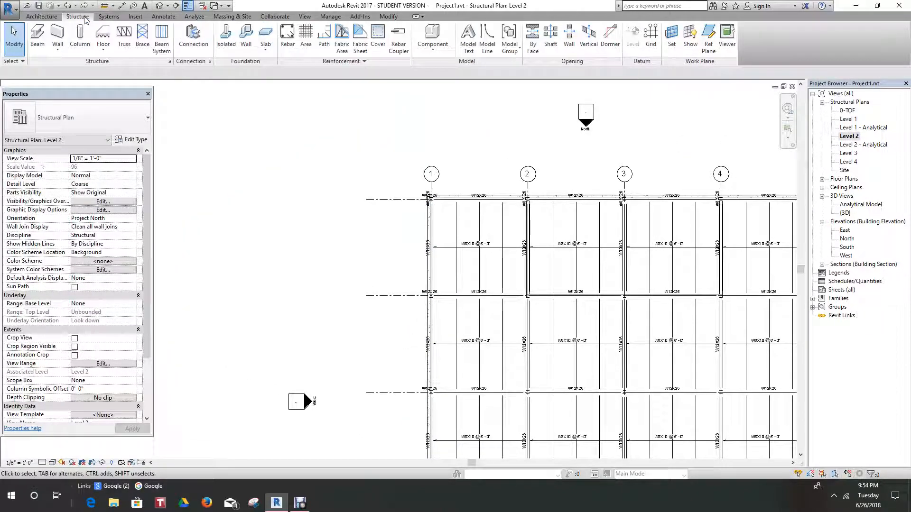
pyautogui.click(103, 52)
pyautogui.click(124, 68)
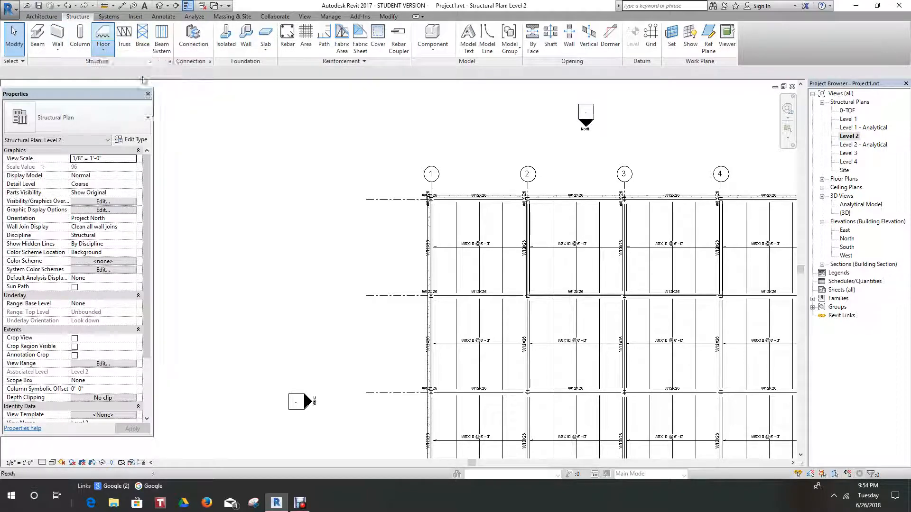
pyautogui.scroll(2, 508, 264)
pyautogui.scroll(2, 408, 189)
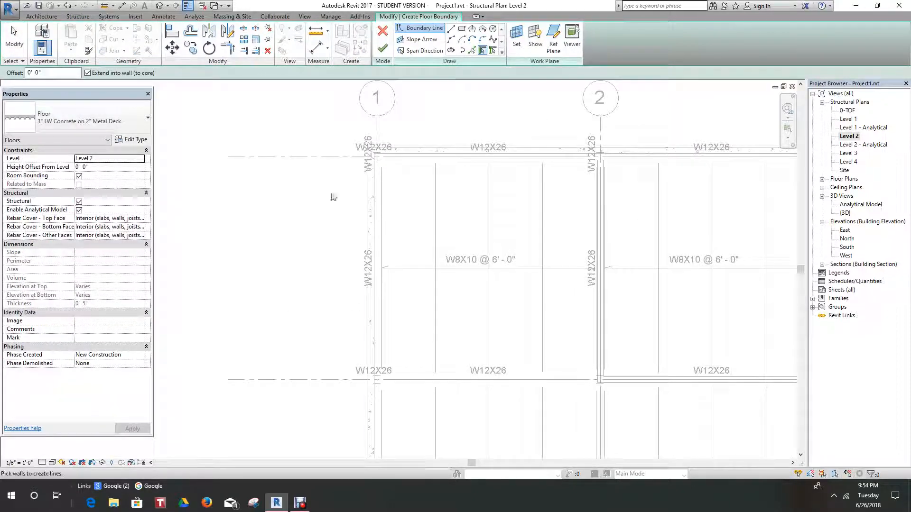
pyautogui.click(384, 33)
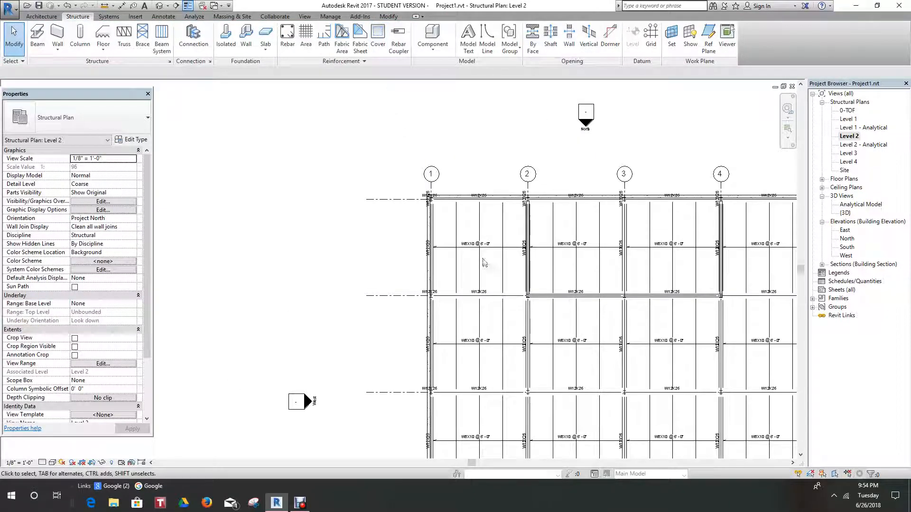
# Copy the Level 1 floor of 3" LW Concrete on 2" Metal Deck and paste it aligned to Level 2
pyautogui.doubleClick(847, 119)
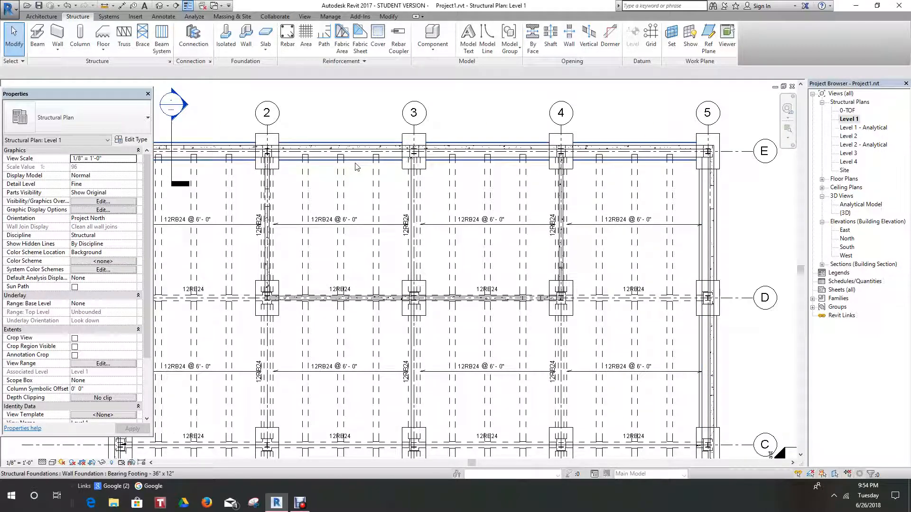
pyautogui.click(356, 167)
pyautogui.click(360, 191)
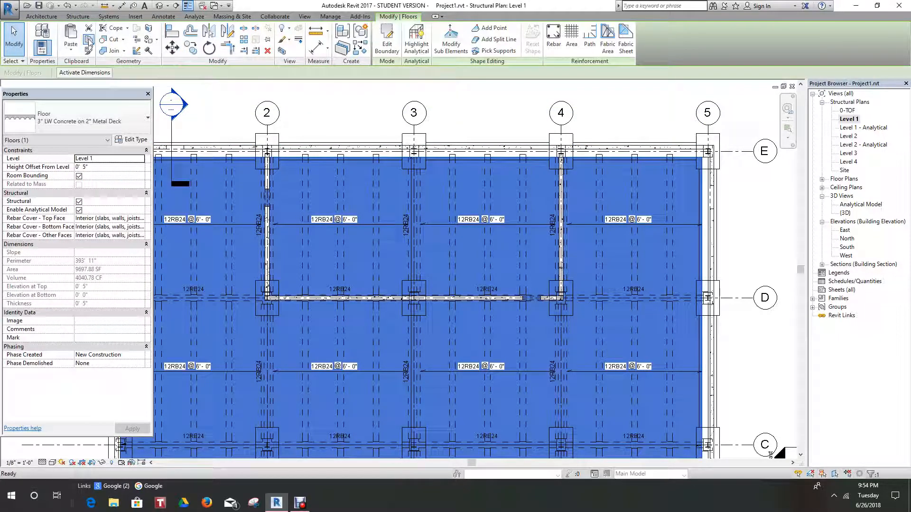
pyautogui.click(68, 53)
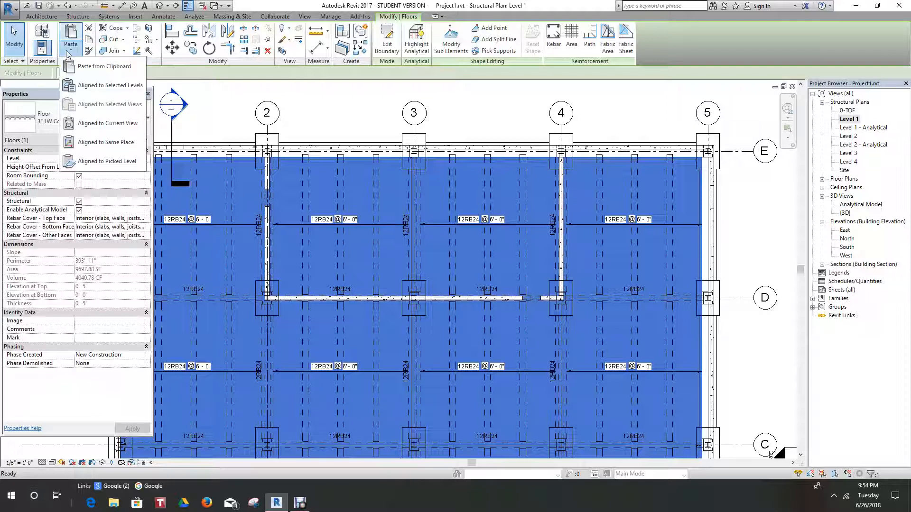
pyautogui.click(88, 87)
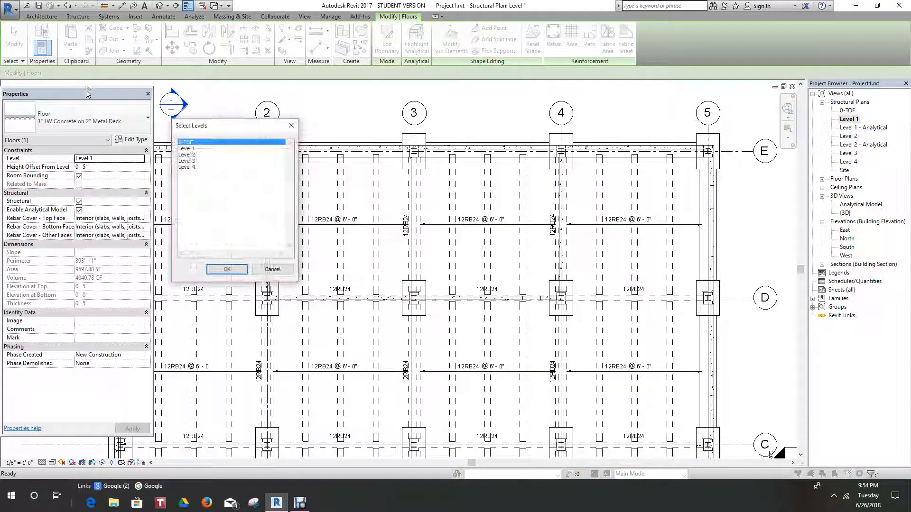
pyautogui.click(188, 155)
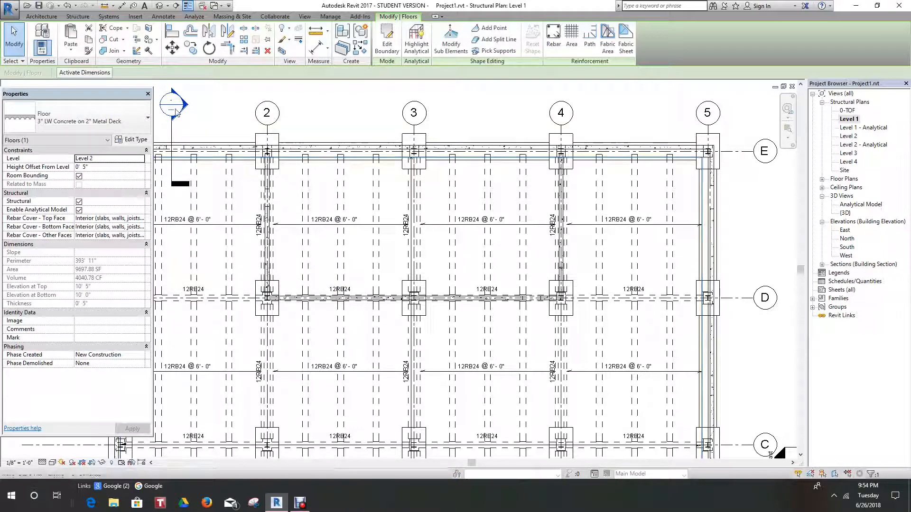
# Examine the pasted Level 2 floor slab from several sides in the 3D view
pyautogui.click(160, 7)
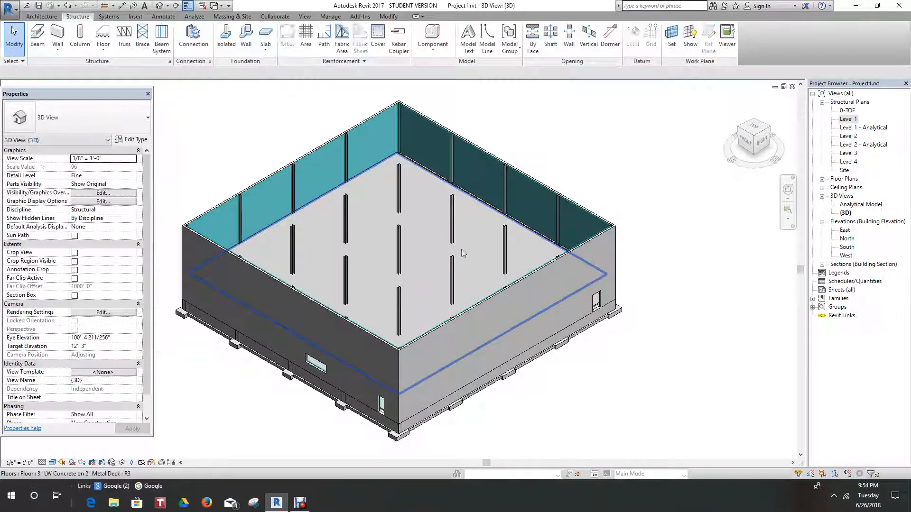
pyautogui.scroll(6, 526, 247)
pyautogui.scroll(-6, 502, 264)
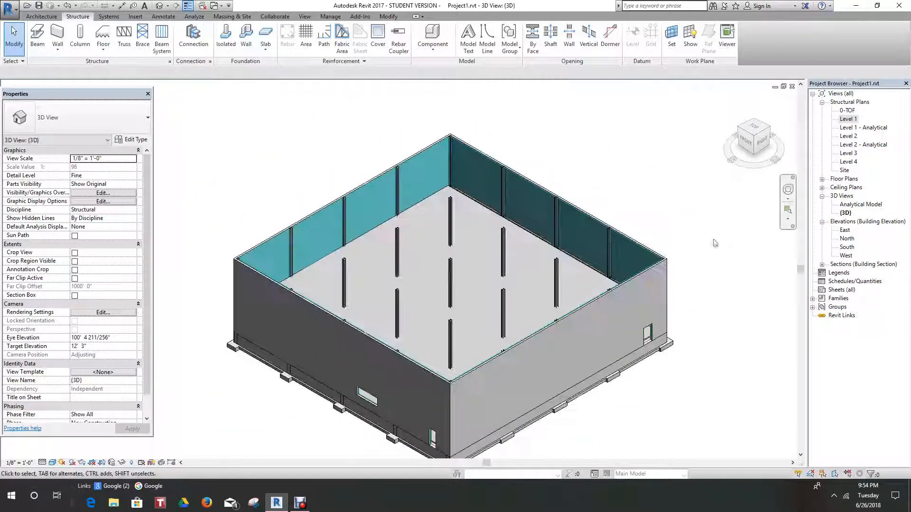
pyautogui.moveTo(761, 142); pyautogui.dragTo(338, 352)
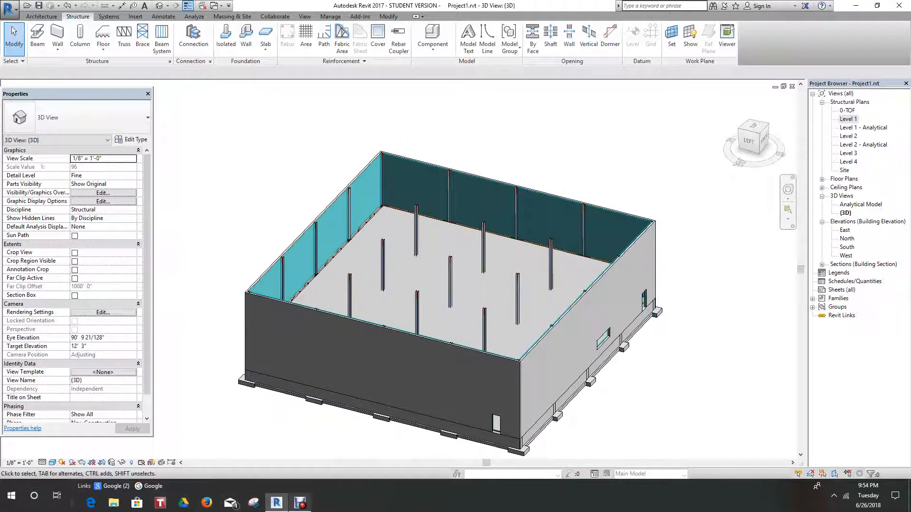
pyautogui.moveTo(300, 510)
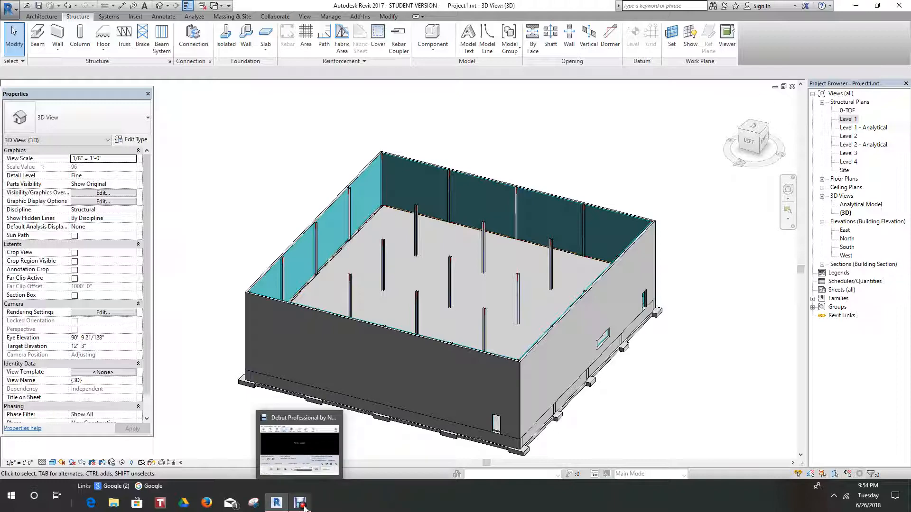
pyautogui.click(304, 507)
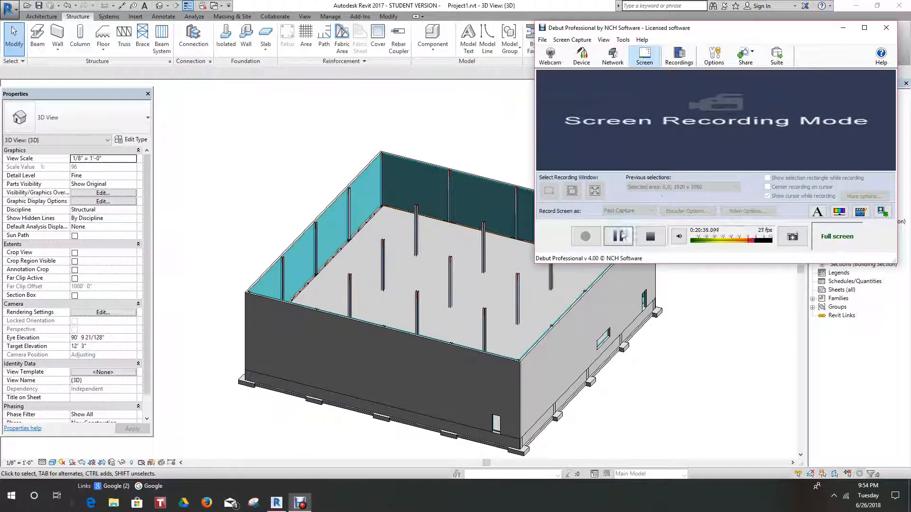